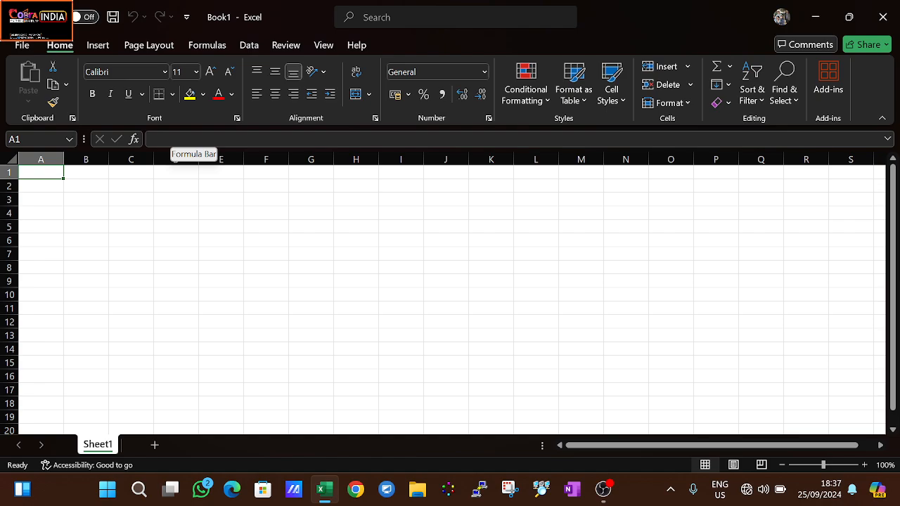
Step: Enter SR.NO. as the column heading in cell A1
{"action": "left_click", "coordinate": [184, 238]}
{"action": "left_click", "coordinate": [44, 175]}
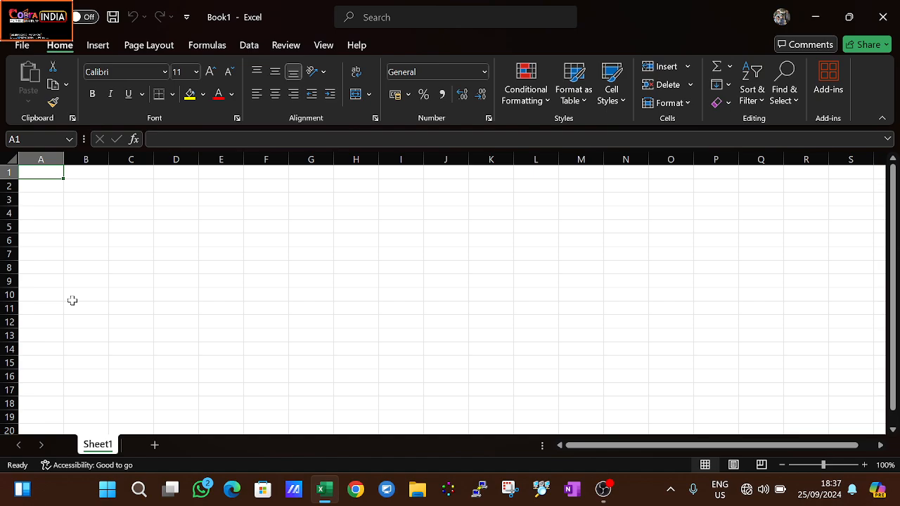
{"action": "type", "text": "S"}
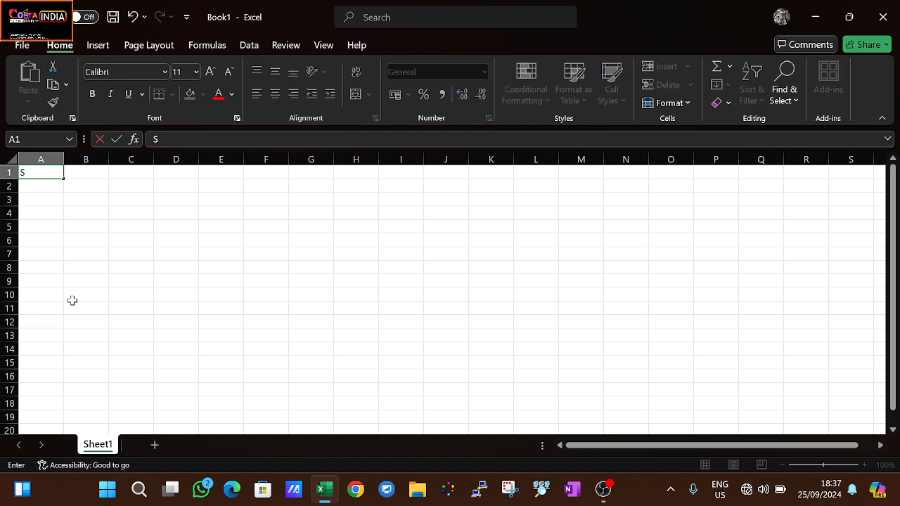
{"action": "type", "text": "R.NO."}
{"action": "key", "text": "Return"}
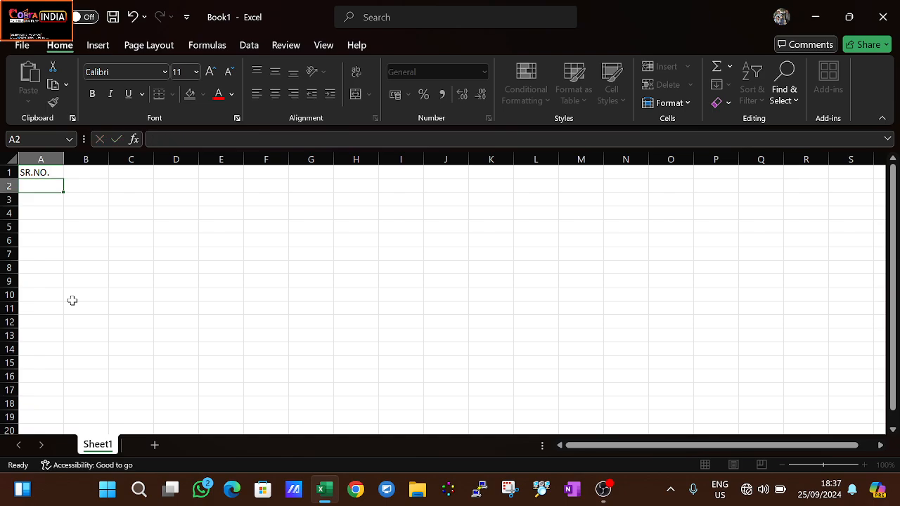
Step: Enter the serial numbers 1 to 6 in cells A2 to A7
{"action": "type", "text": "1"}
{"action": "key", "text": "Return"}
{"action": "type", "text": "2"}
{"action": "key", "text": "Return"}
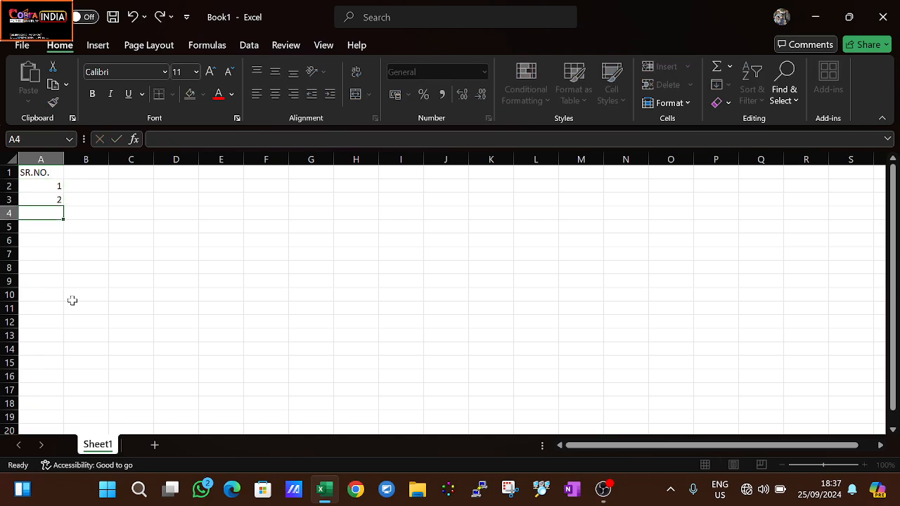
{"action": "type", "text": "3"}
{"action": "key", "text": "Return"}
{"action": "type", "text": "4"}
{"action": "key", "text": "Return"}
{"action": "type", "text": "5"}
{"action": "key", "text": "Return"}
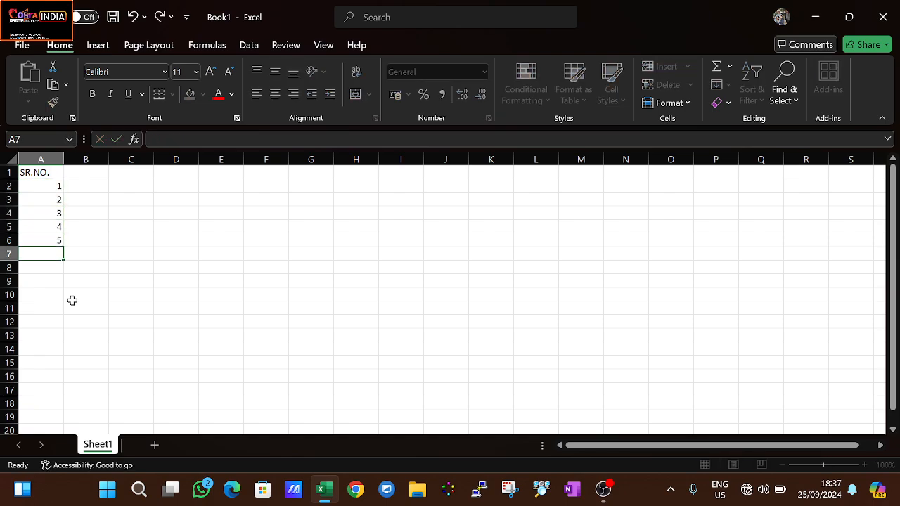
{"action": "type", "text": "6"}
{"action": "key", "text": "Return"}
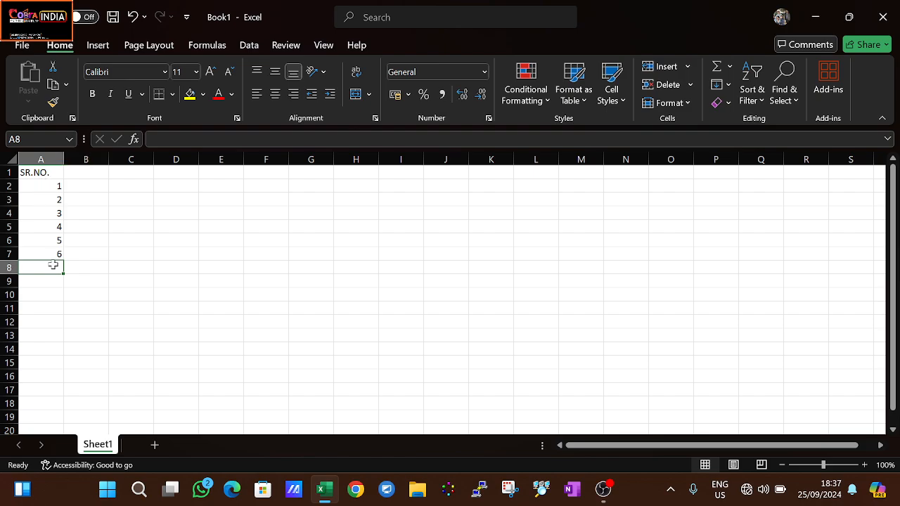
Step: Extend the serial number series in column A down to 14 in row 15 using AutoFill
{"action": "left_click_drag", "start_coordinate": [50, 268], "coordinate": [58, 322]}
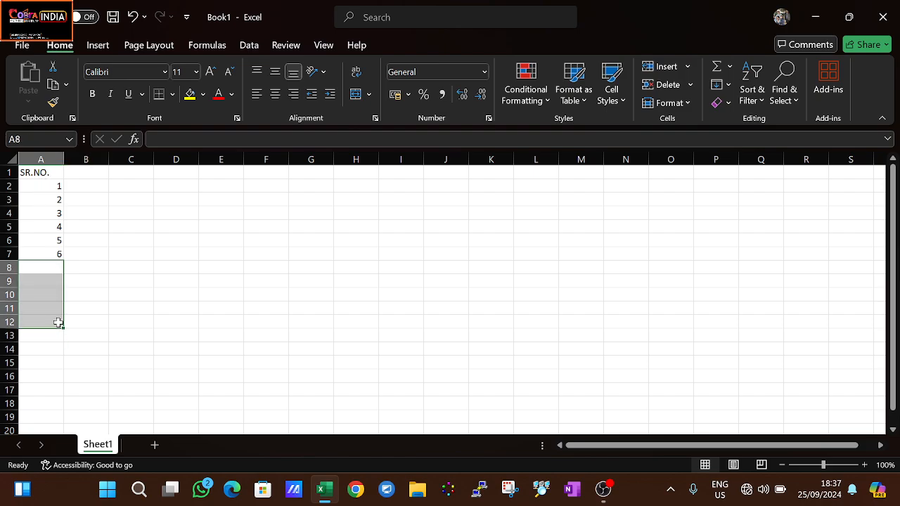
{"action": "left_click", "coordinate": [56, 275]}
{"action": "left_click", "coordinate": [120, 325]}
{"action": "left_click_drag", "start_coordinate": [119, 324], "coordinate": [80, 365]}
{"action": "left_click", "coordinate": [54, 266]}
{"action": "left_click", "coordinate": [53, 188]}
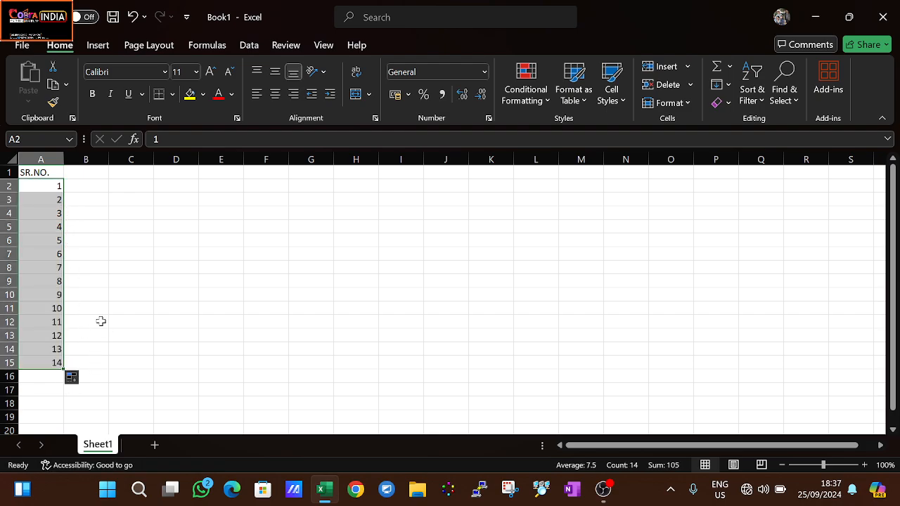
{"action": "left_click", "coordinate": [101, 337]}
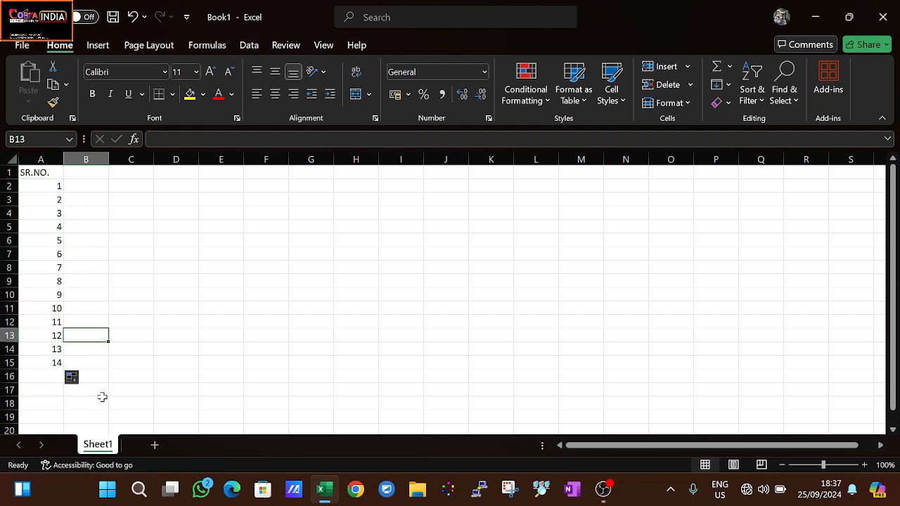
Step: Enter cdce as the heading in B1 and cedc in B2 below it
{"action": "scroll", "coordinate": [101, 396], "scroll_direction": "down", "scroll_amount": 2}
{"action": "scroll", "coordinate": [94, 287], "scroll_direction": "up", "scroll_amount": 2}
{"action": "left_click", "coordinate": [92, 194]}
{"action": "key", "text": "Up"}
{"action": "key", "text": "Up"}
{"action": "type", "text": "cdce"}
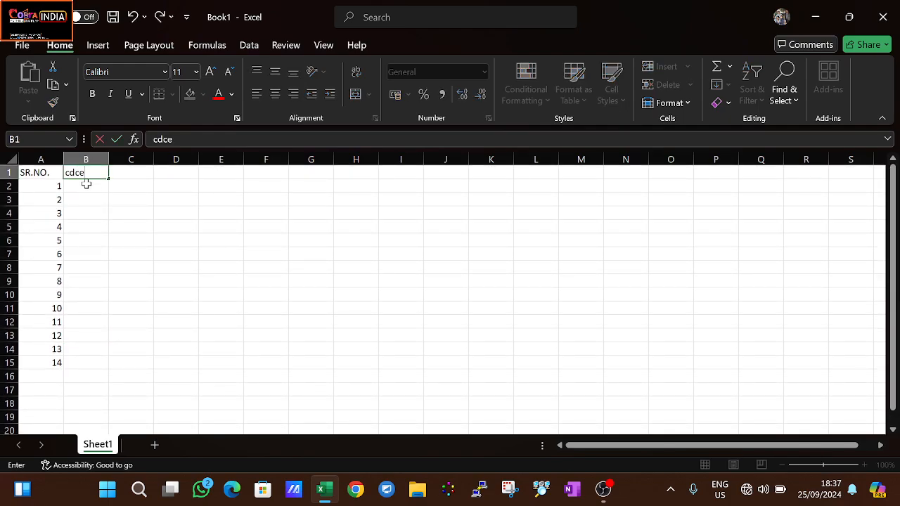
{"action": "key", "text": "Return"}
{"action": "type", "text": "cedc"}
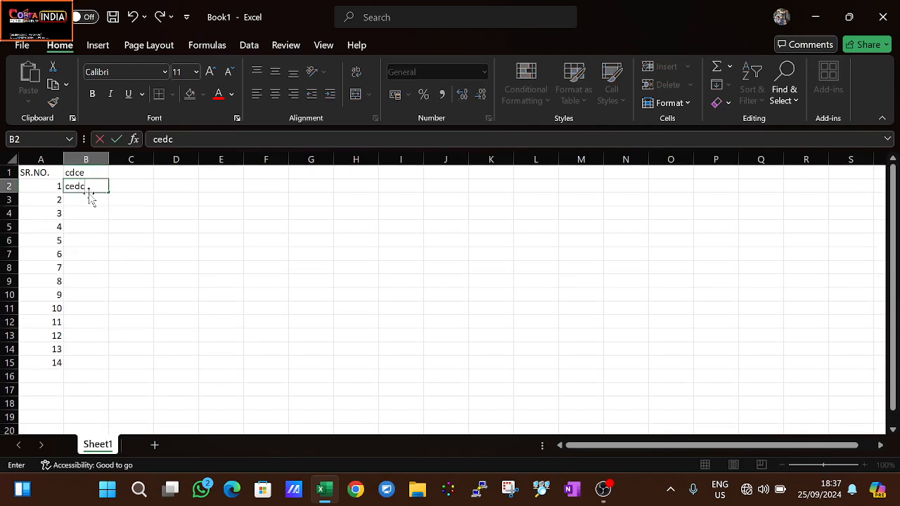
{"action": "left_click", "coordinate": [87, 197]}
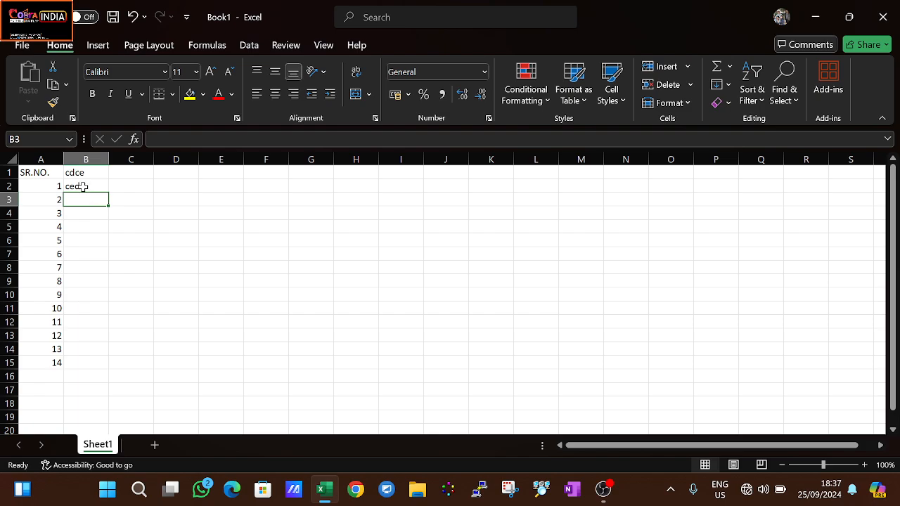
Step: Replace the entry in B2 with a, and enter b in B3 and c in B4
{"action": "left_click", "coordinate": [79, 185]}
{"action": "type", "text": "a"}
{"action": "key", "text": "Return"}
{"action": "type", "text": "b"}
{"action": "key", "text": "Return"}
{"action": "type", "text": "c"}
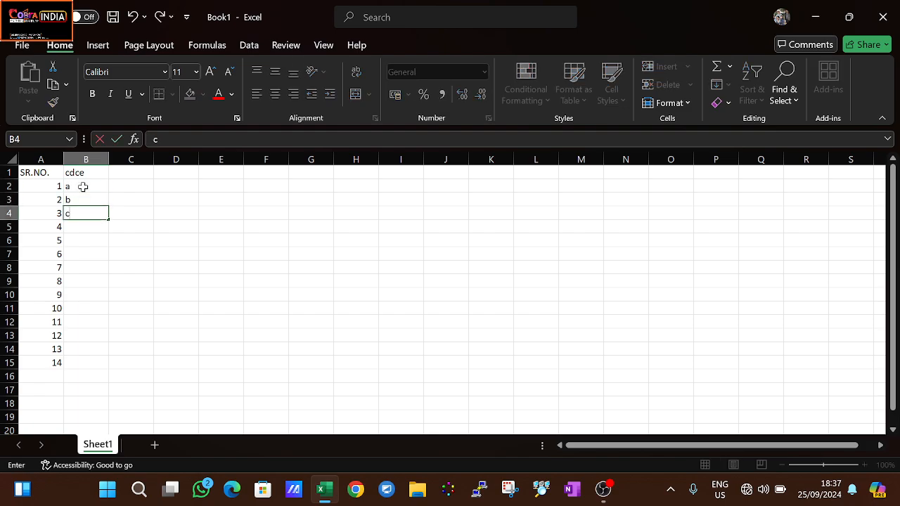
Step: Fill the a, b, c entries from B2:B4 down column B to row 35
{"action": "left_click", "coordinate": [91, 187]}
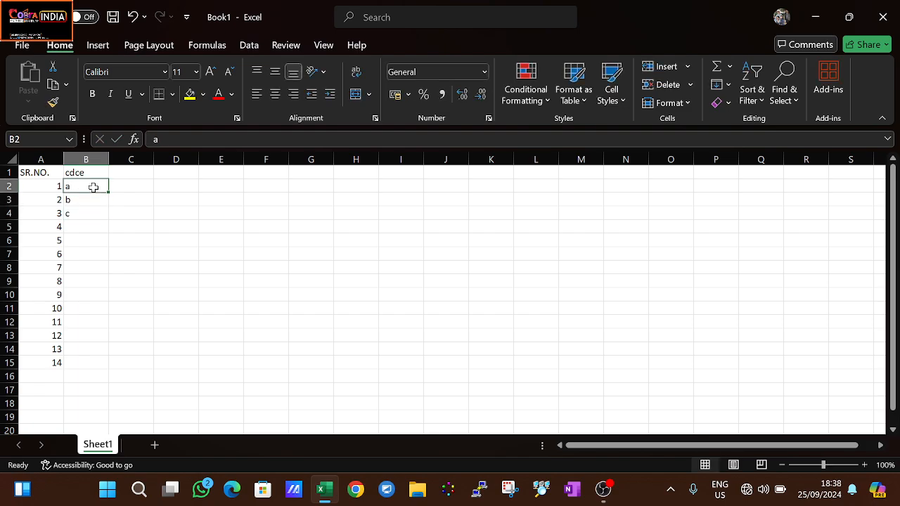
{"action": "left_click_drag", "start_coordinate": [91, 187], "coordinate": [106, 394]}
{"action": "scroll", "coordinate": [112, 261], "scroll_direction": "up", "scroll_amount": 3}
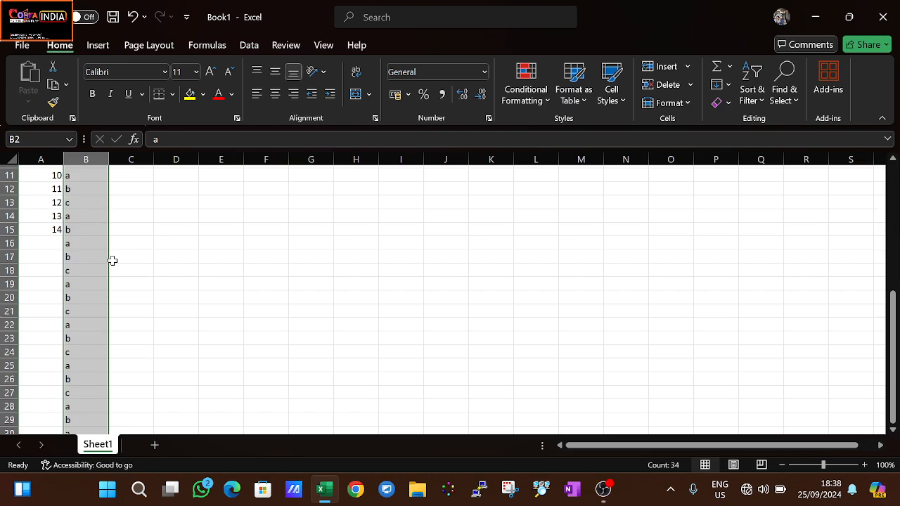
Step: AutoFill the serial numbers from A14:A15 down to the last filled row of column B
{"action": "left_click", "coordinate": [56, 218]}
{"action": "left_click_drag", "start_coordinate": [57, 220], "coordinate": [56, 227]}
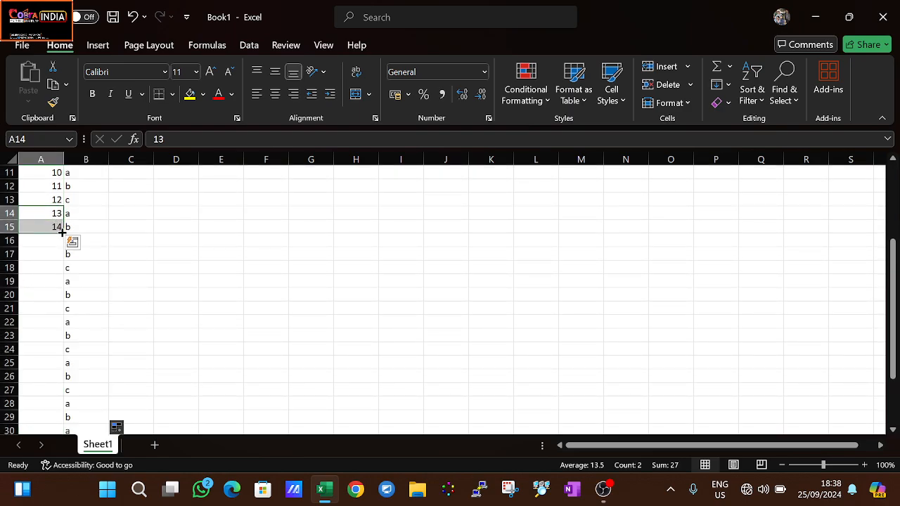
{"action": "double_click", "coordinate": [64, 230]}
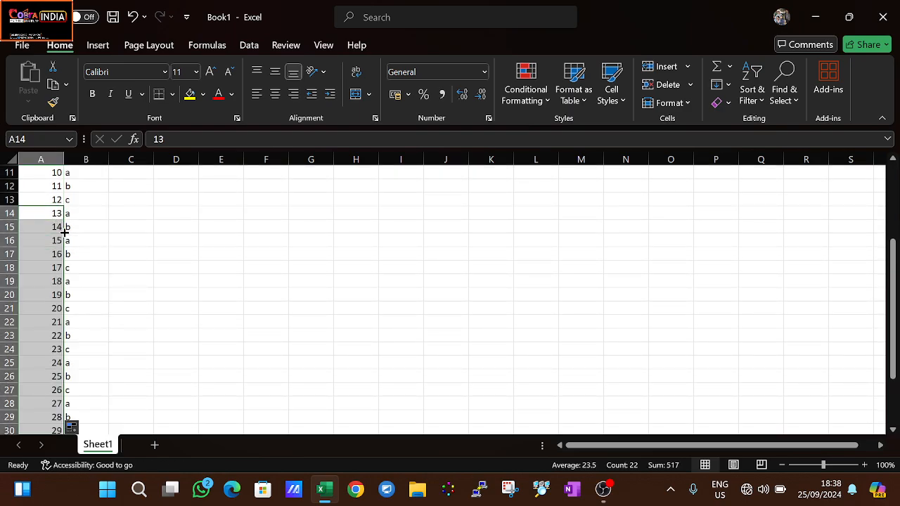
{"action": "mouse_move", "coordinate": [59, 226]}
{"action": "left_mouse_down"}
{"action": "mouse_move", "coordinate": [49, 215]}
{"action": "mouse_move", "coordinate": [48, 254]}
{"action": "mouse_move", "coordinate": [45, 226]}
{"action": "left_mouse_up"}
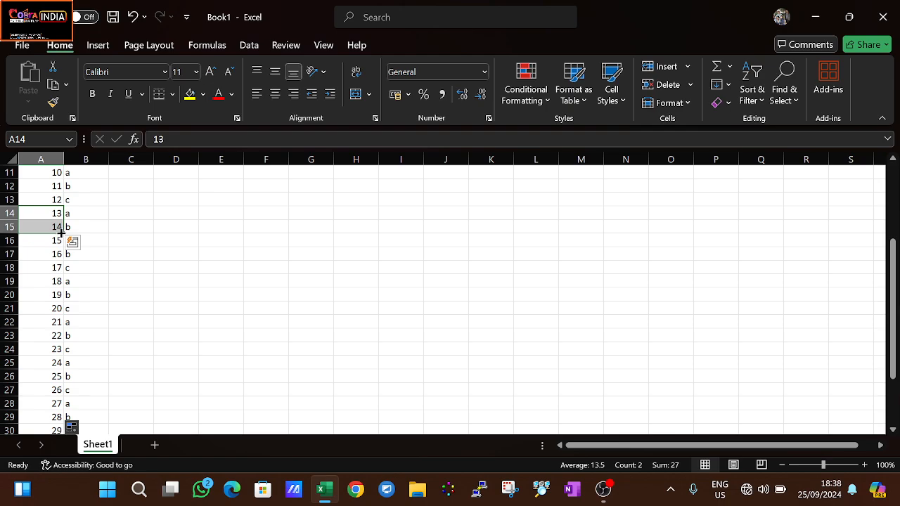
{"action": "double_click", "coordinate": [61, 232]}
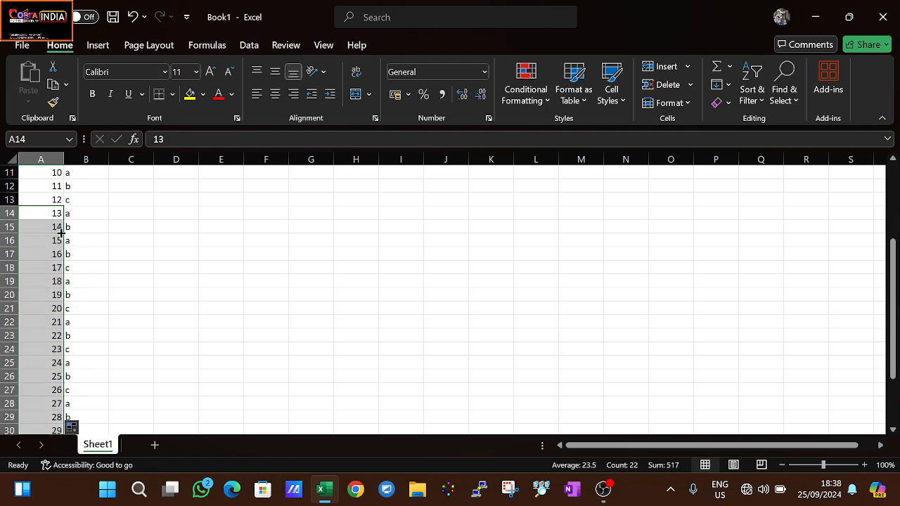
Step: Extend the serial number series past column B's data down to 42 in row 43
{"action": "scroll", "coordinate": [61, 232], "scroll_direction": "down", "scroll_amount": 3}
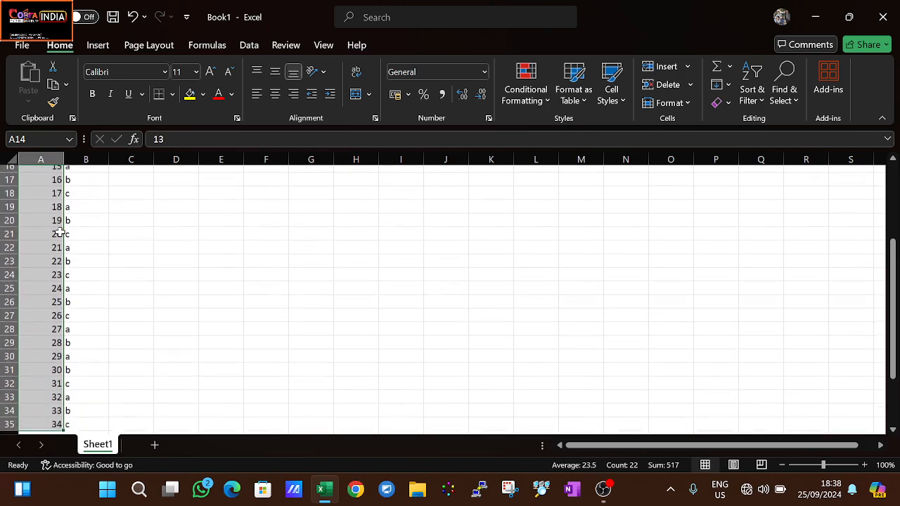
{"action": "scroll", "coordinate": [38, 295], "scroll_direction": "up", "scroll_amount": 3}
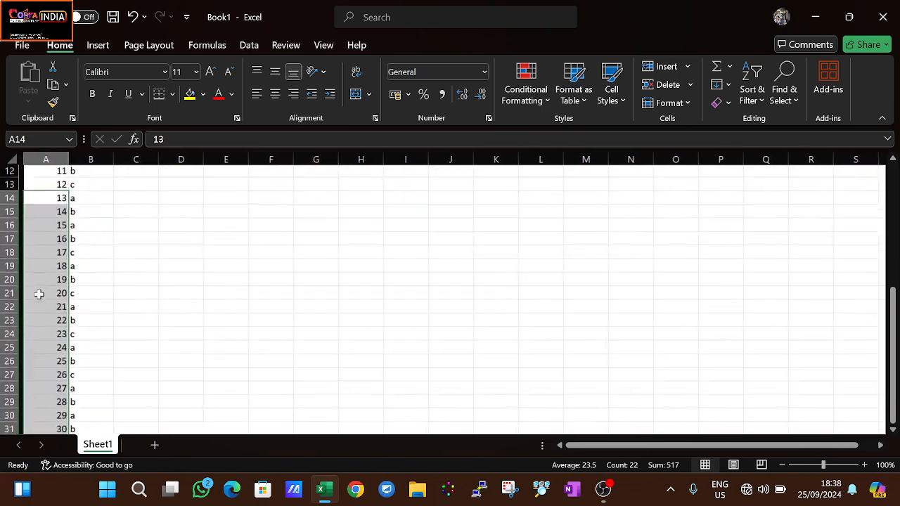
{"action": "scroll", "coordinate": [39, 295], "scroll_direction": "down", "scroll_amount": 5}
{"action": "scroll", "coordinate": [39, 295], "scroll_direction": "down", "scroll_amount": 1}
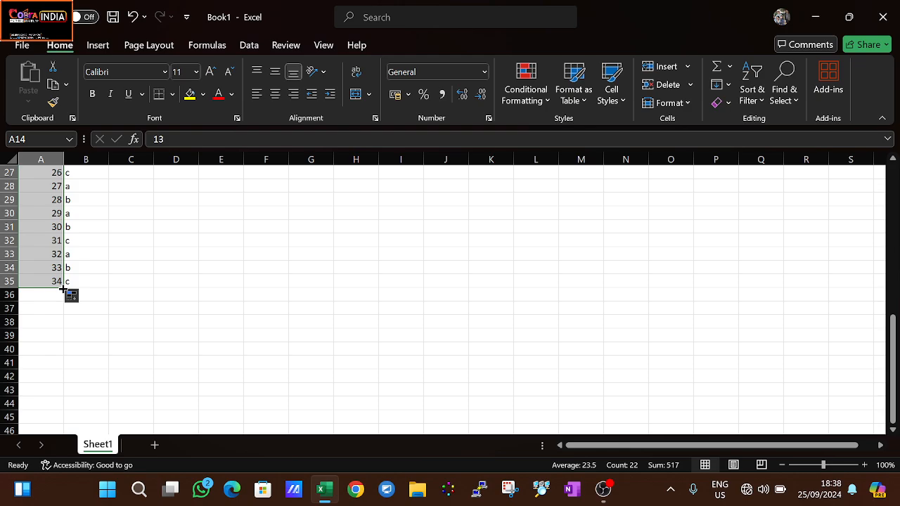
{"action": "left_click_drag", "start_coordinate": [63, 288], "coordinate": [68, 391]}
{"action": "left_click", "coordinate": [99, 377]}
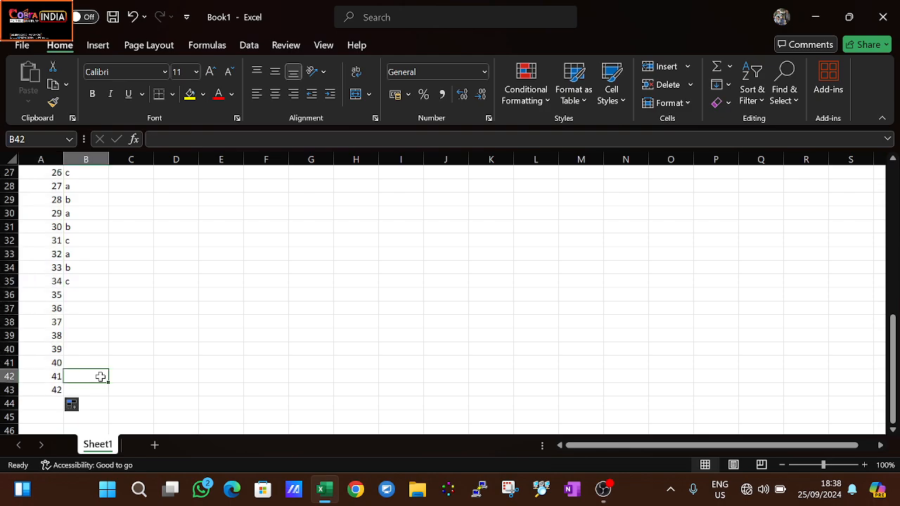
Step: Clear the serial numbers below A2 down to A43, and enter 2 in A3
{"action": "scroll", "coordinate": [101, 376], "scroll_direction": "down", "scroll_amount": 1}
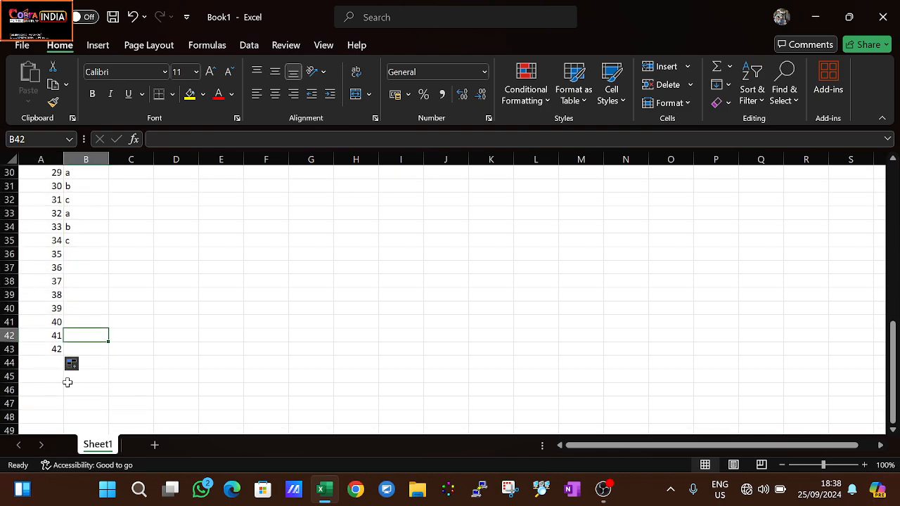
{"action": "left_click_drag", "start_coordinate": [57, 348], "coordinate": [40, 194]}
{"action": "scroll", "coordinate": [42, 198], "scroll_direction": "down", "scroll_amount": 7}
{"action": "scroll", "coordinate": [43, 199], "scroll_direction": "down", "scroll_amount": 4}
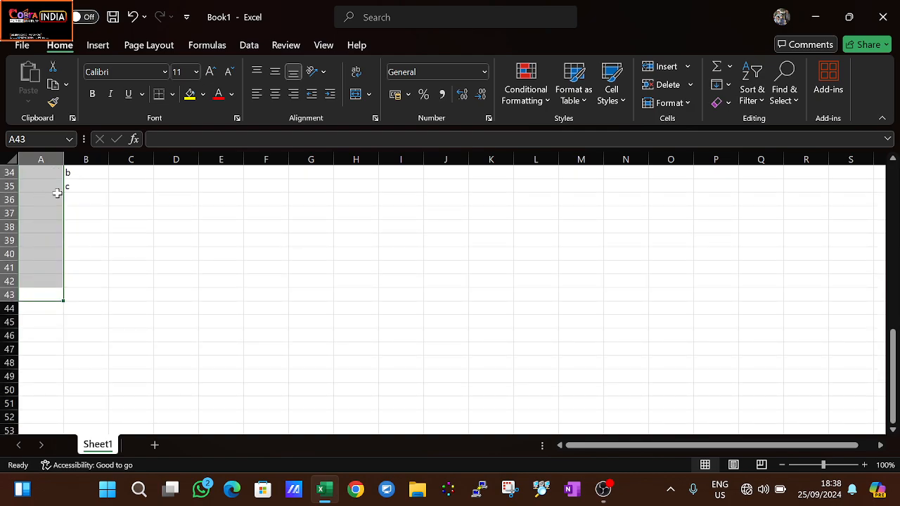
{"action": "key", "text": "Delete"}
{"action": "scroll", "coordinate": [111, 196], "scroll_direction": "up", "scroll_amount": 11}
{"action": "left_click", "coordinate": [58, 199]}
{"action": "type", "text": "2"}
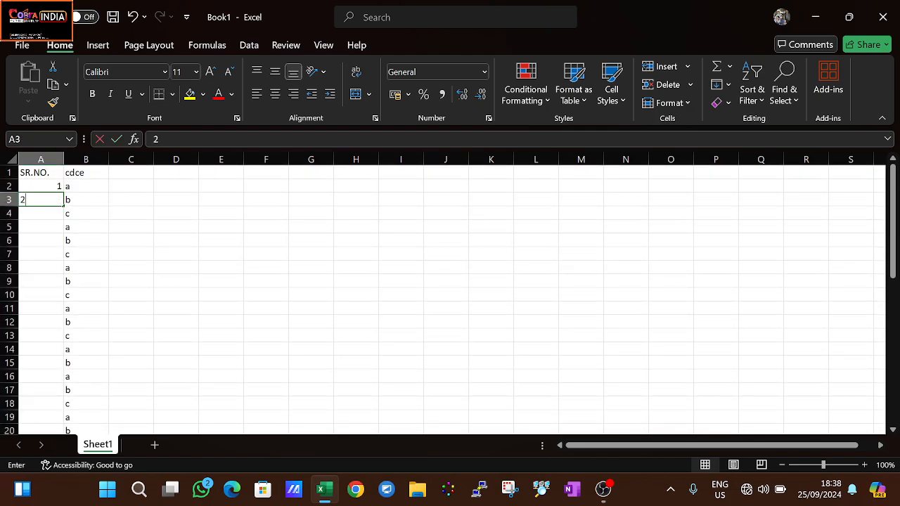
{"action": "left_click", "coordinate": [125, 209]}
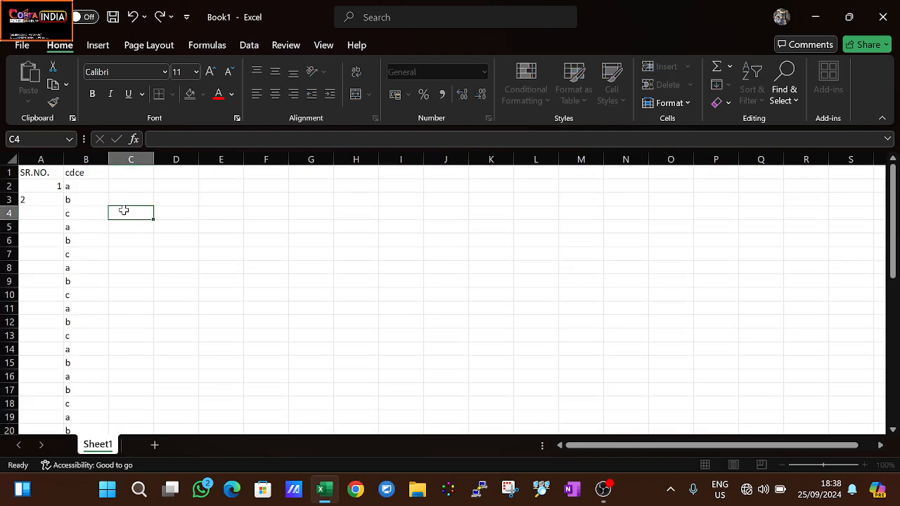
Step: Try filling an increasing number series from A2:A3 down to row 35, and undo the fill
{"action": "left_click", "coordinate": [56, 188]}
{"action": "left_click_drag", "start_coordinate": [56, 188], "coordinate": [55, 201]}
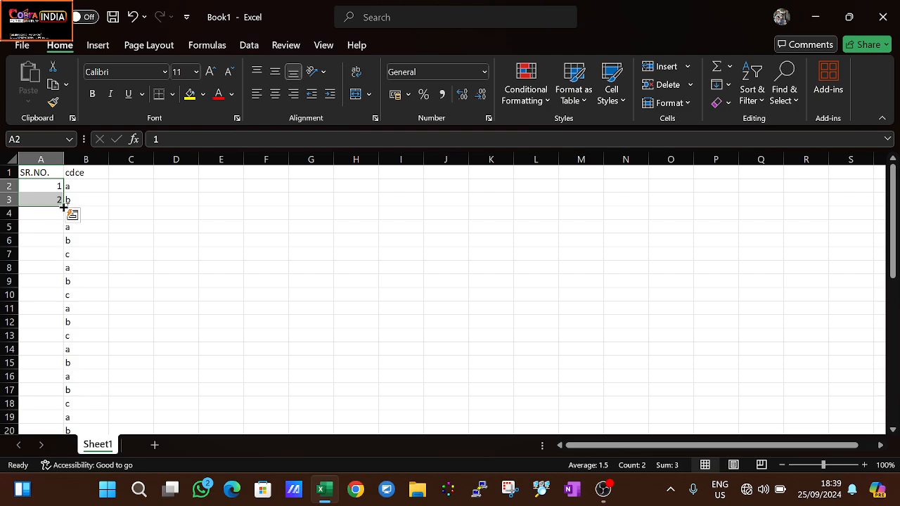
{"action": "left_click_drag", "start_coordinate": [64, 209], "coordinate": [64, 208]}
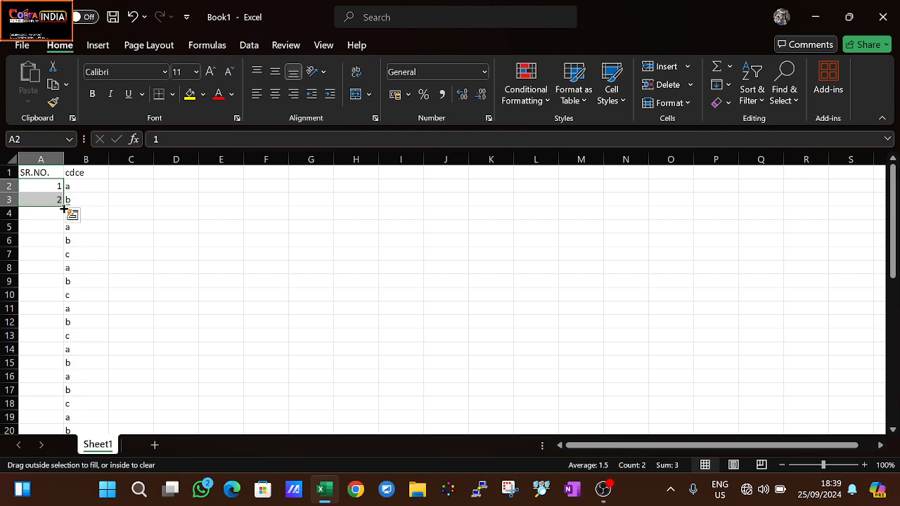
{"action": "left_click_drag", "start_coordinate": [64, 209], "coordinate": [62, 408]}
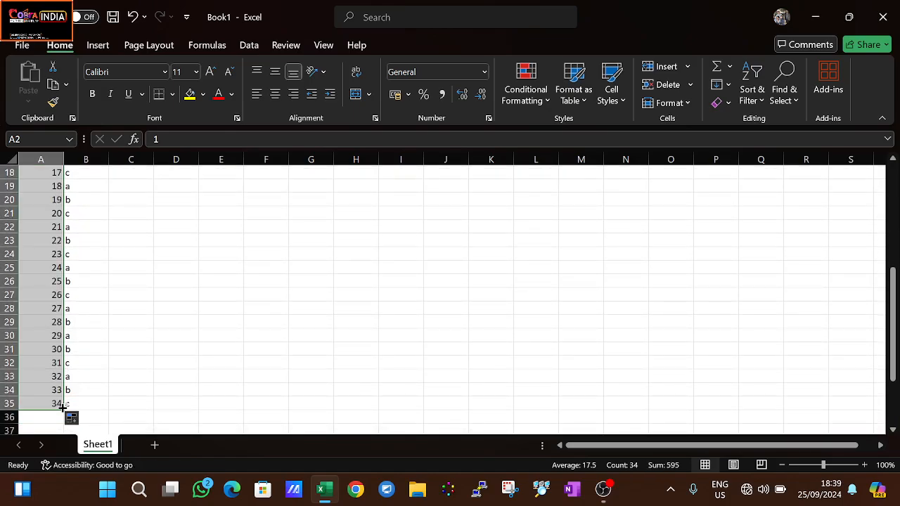
{"action": "key", "text": "ctrl+z"}
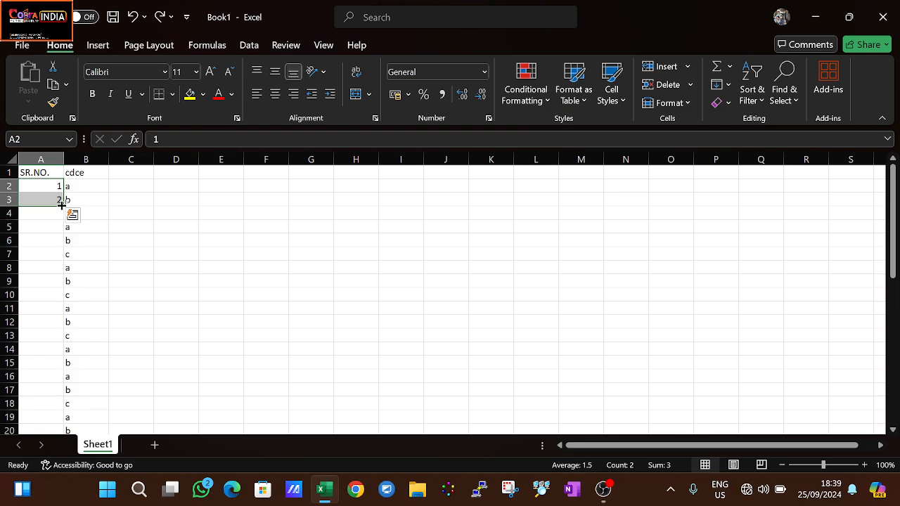
Step: Try copying the repeating values 1 and 2 from A2:A3 down to row 35, and undo the fill
{"action": "left_click_drag", "start_coordinate": [64, 204], "coordinate": [40, 415]}
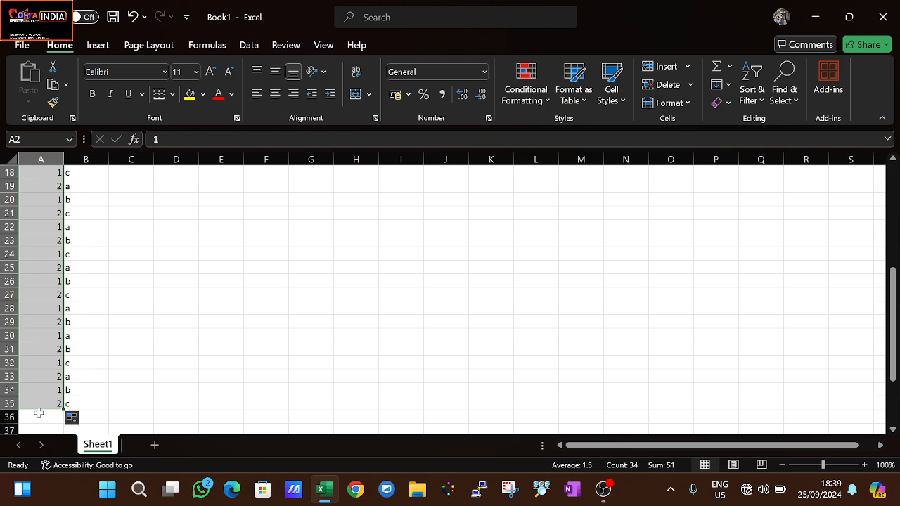
{"action": "scroll", "coordinate": [127, 304], "scroll_direction": "up", "scroll_amount": 6}
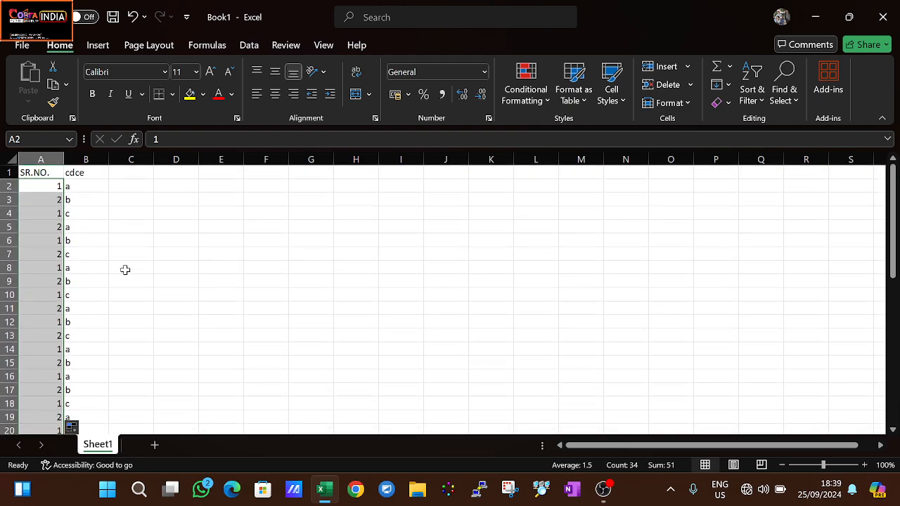
{"action": "key", "text": "ctrl+z"}
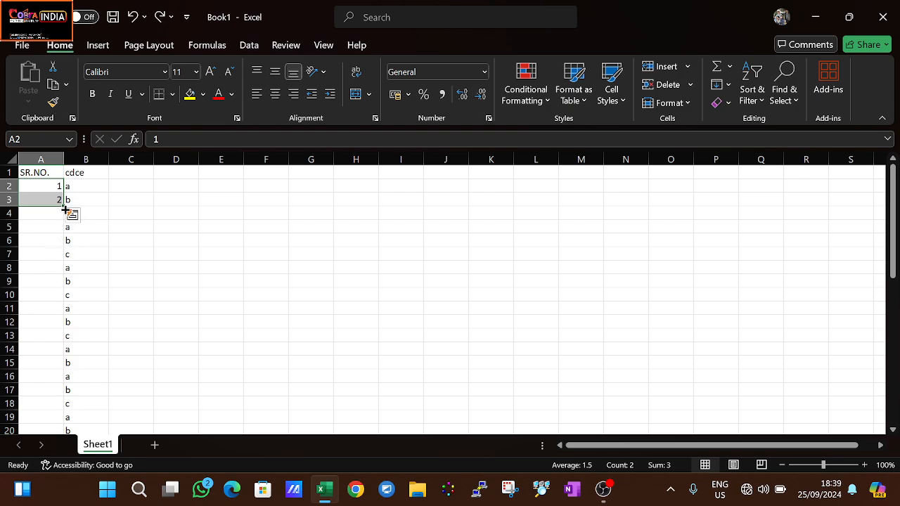
Step: Clear the contents of A2:B35 below the header row
{"action": "key", "text": "ctrl+q"}
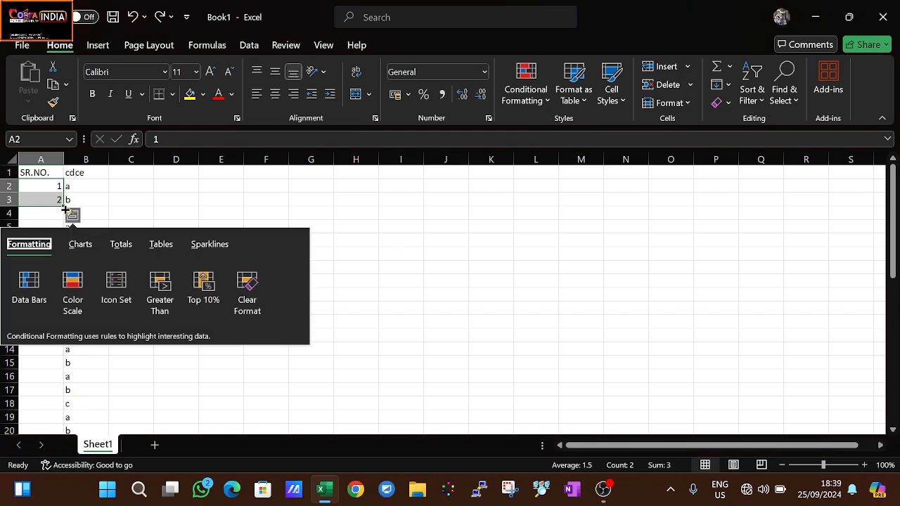
{"action": "left_click_drag", "start_coordinate": [161, 191], "coordinate": [50, 197]}
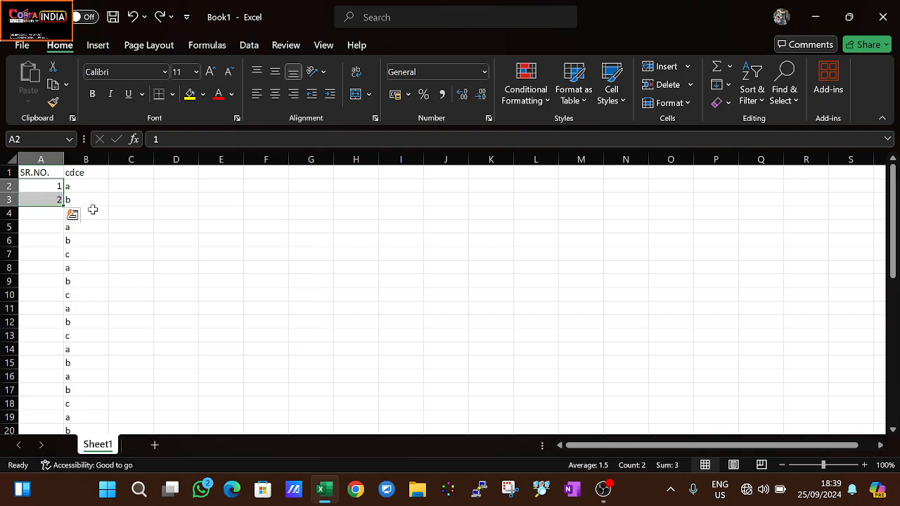
{"action": "left_click", "coordinate": [54, 186]}
{"action": "left_click_drag", "start_coordinate": [54, 187], "coordinate": [68, 418]}
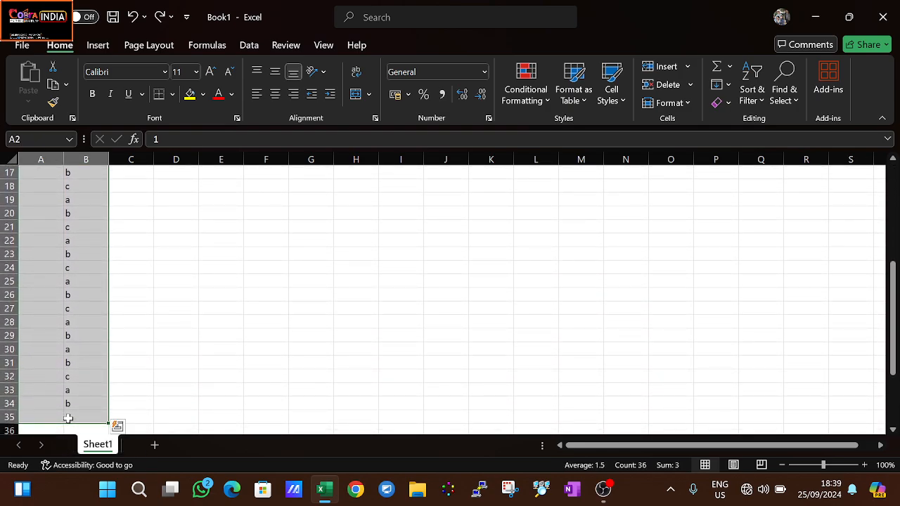
{"action": "key", "text": "Delete"}
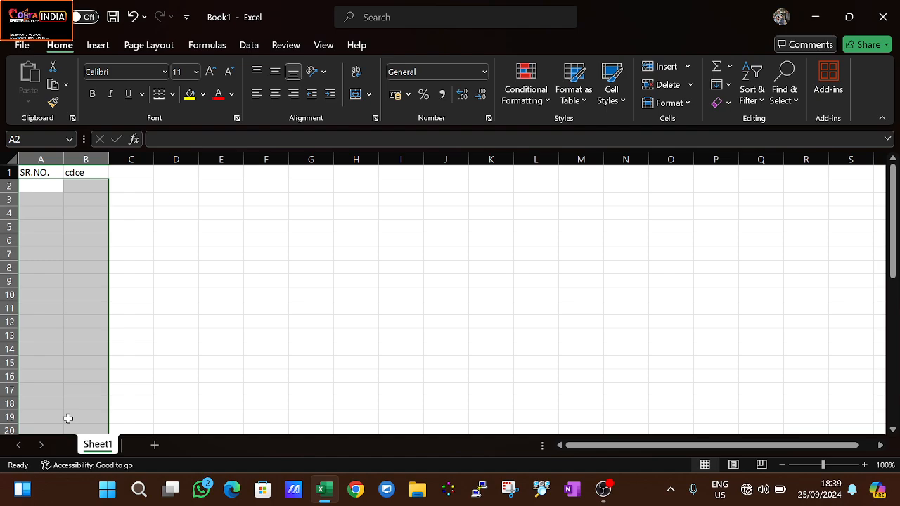
{"action": "left_click", "coordinate": [125, 291]}
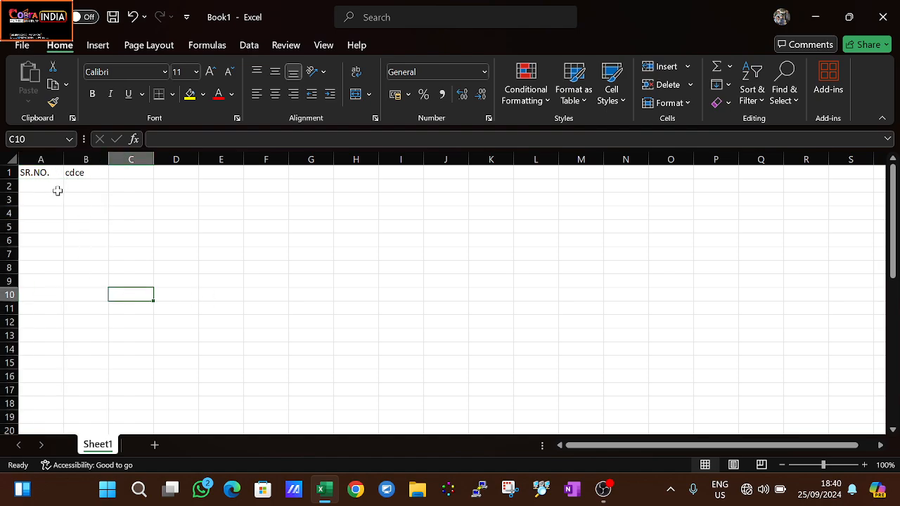
Step: Enter 1 in A2 and 2 in A3 to start new serial numbers
{"action": "left_click_drag", "start_coordinate": [58, 191], "coordinate": [137, 241]}
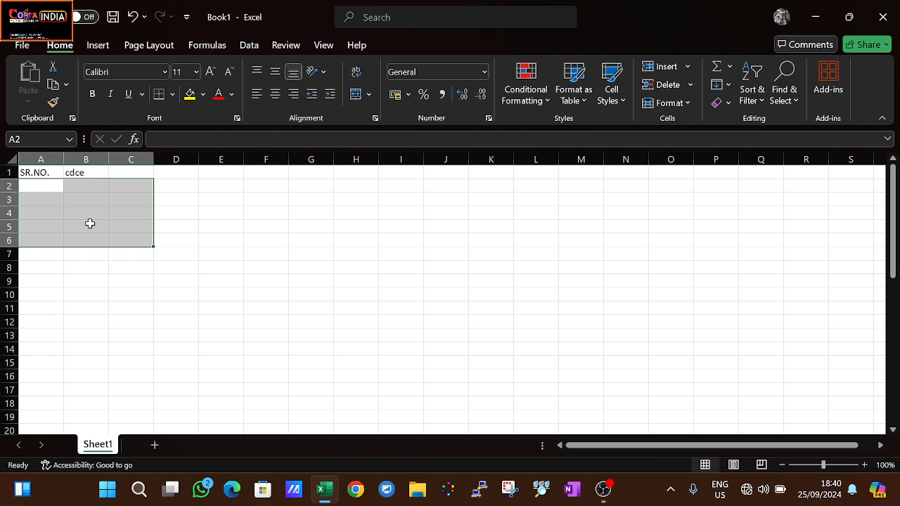
{"action": "left_click", "coordinate": [45, 188]}
{"action": "left_click_drag", "start_coordinate": [101, 203], "coordinate": [47, 185]}
{"action": "left_click", "coordinate": [47, 185]}
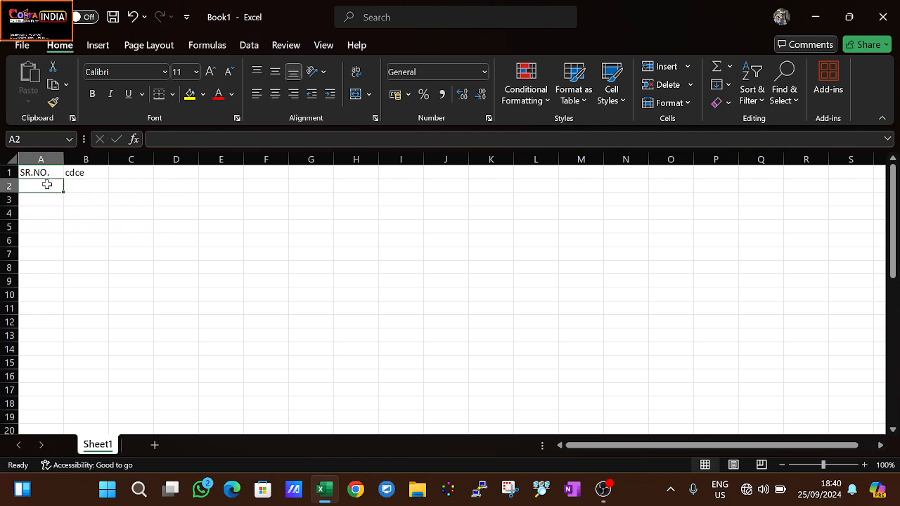
{"action": "type", "text": "1"}
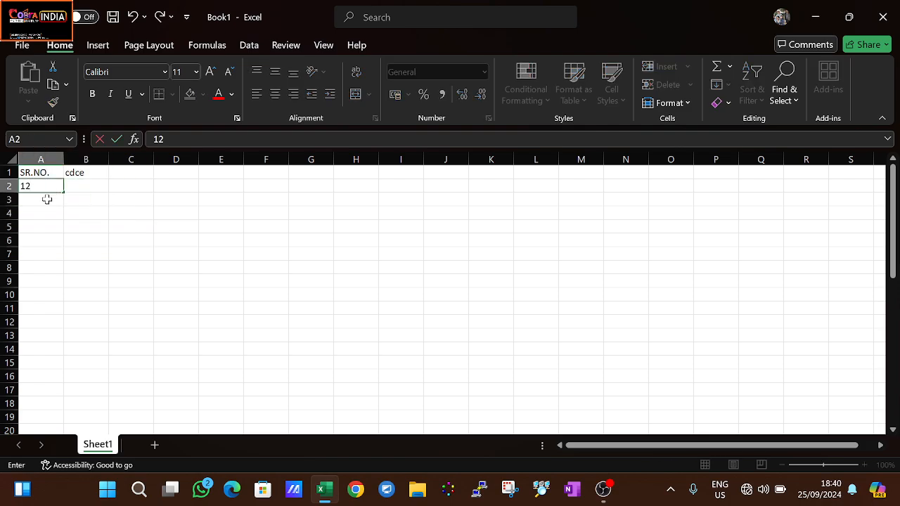
{"action": "type", "text": "2"}
{"action": "left_click", "coordinate": [47, 199]}
{"action": "left_click", "coordinate": [47, 186]}
{"action": "type", "text": "1"}
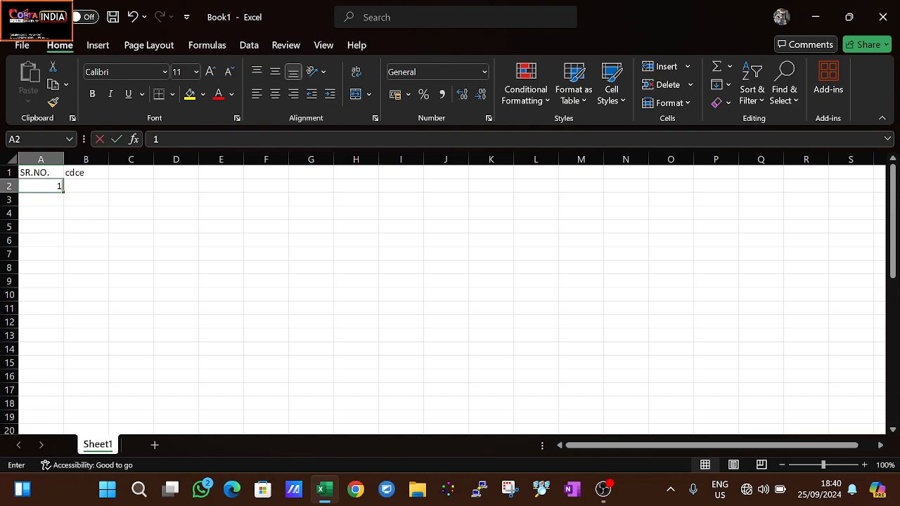
{"action": "left_click", "coordinate": [50, 199]}
{"action": "type", "text": "2"}
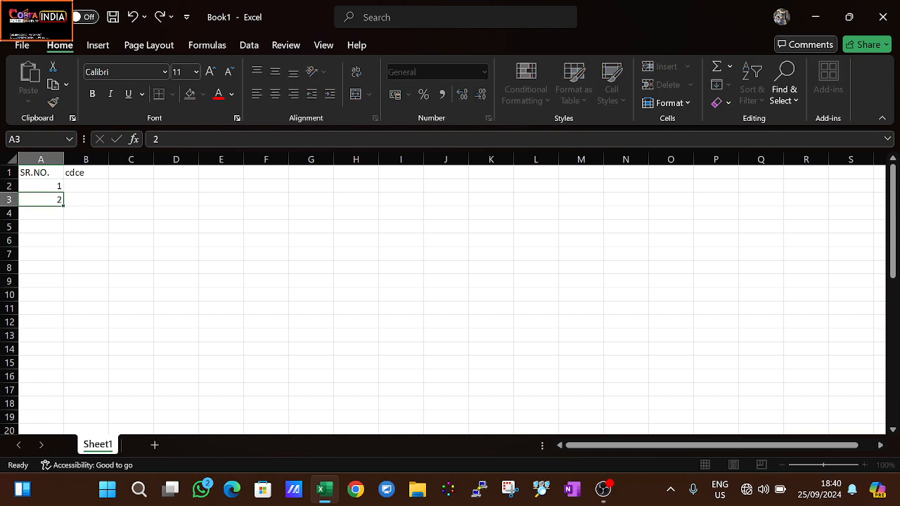
{"action": "key", "text": "Return"}
{"action": "type", "text": "\\"}
Step: Fill the serial number series from A2:A3 down to 15 in row 16
{"action": "left_click", "coordinate": [98, 221]}
{"action": "left_click_drag", "start_coordinate": [99, 221], "coordinate": [60, 386]}
{"action": "left_click", "coordinate": [60, 187]}
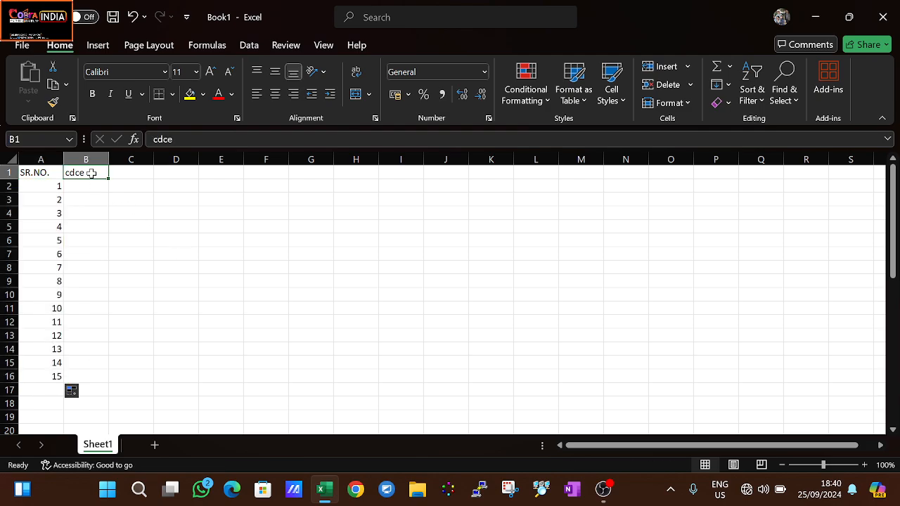
Step: Change the header in B1 to Name, and enter a person's first name in B2 and cobvra in B3
{"action": "type", "text": "Name"}
{"action": "key", "text": "Tab"}
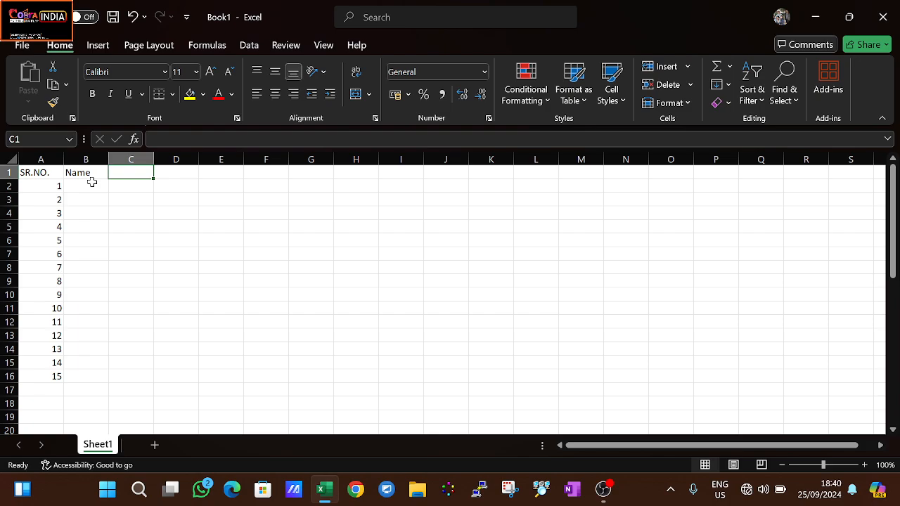
{"action": "left_click", "coordinate": [84, 190]}
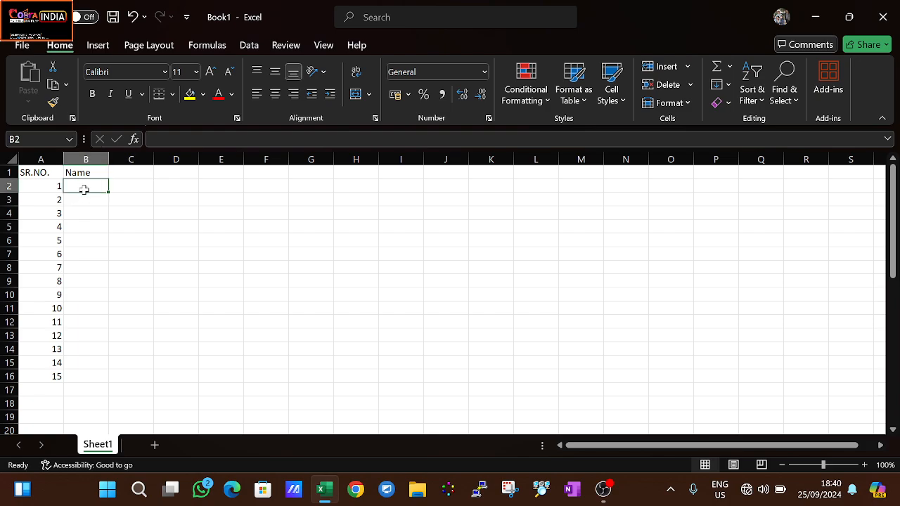
{"action": "type", "text": "rend"}
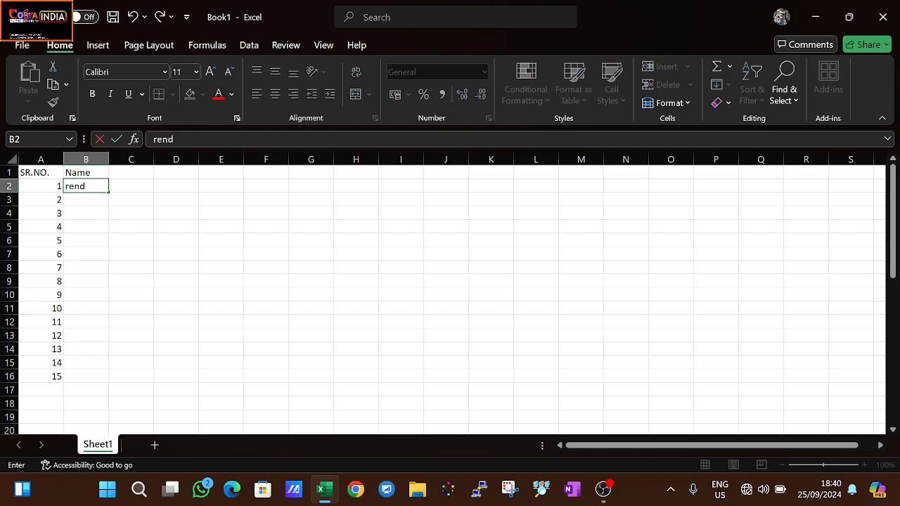
{"action": "type", "text": "shivam"}
{"action": "key", "text": "Return"}
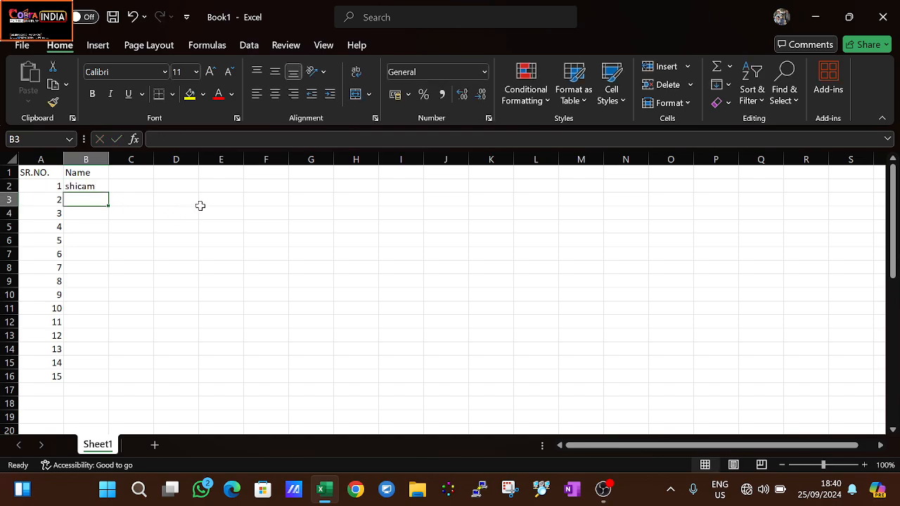
{"action": "type", "text": "cobvra"}
{"action": "key", "text": "Return"}
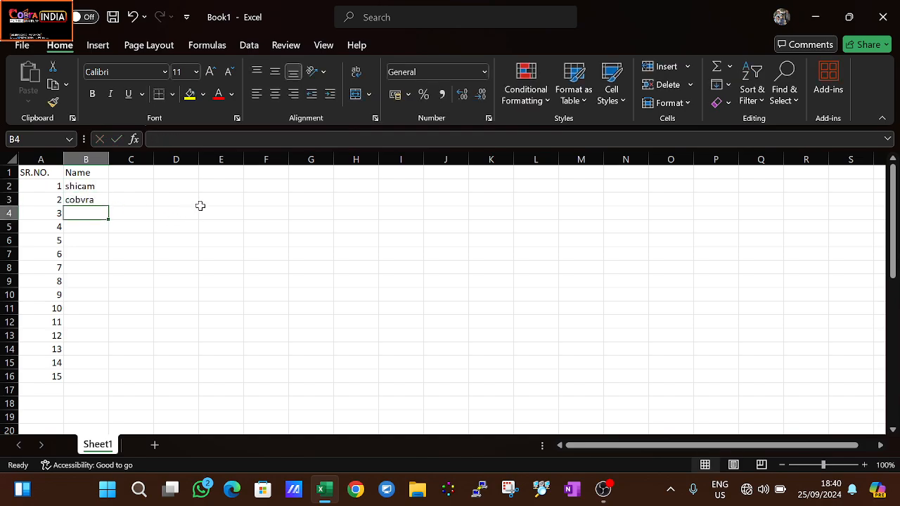
Step: Enter placeholder text such as bds', d, df, sdf, ds and f down the Name column from B4 to B15
{"action": "type", "text": "bds'"}
{"action": "key", "text": "Return"}
{"action": "key", "text": "Return"}
{"action": "type", "text": "d"}
{"action": "key", "text": "Return"}
{"action": "type", "text": "df sdf  sdf "}
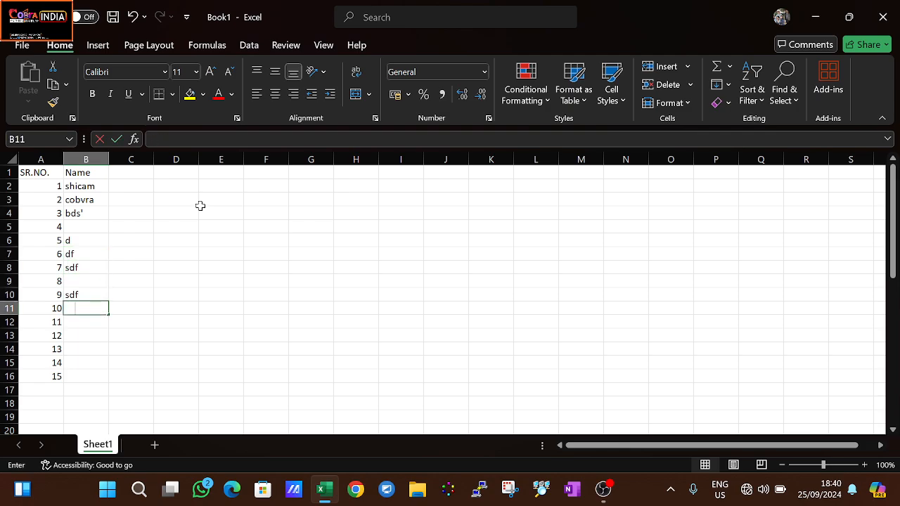
{"action": "type", "text": "ds f sdf f ds"}
{"action": "key", "text": "Return"}
{"action": "key", "text": "Return"}
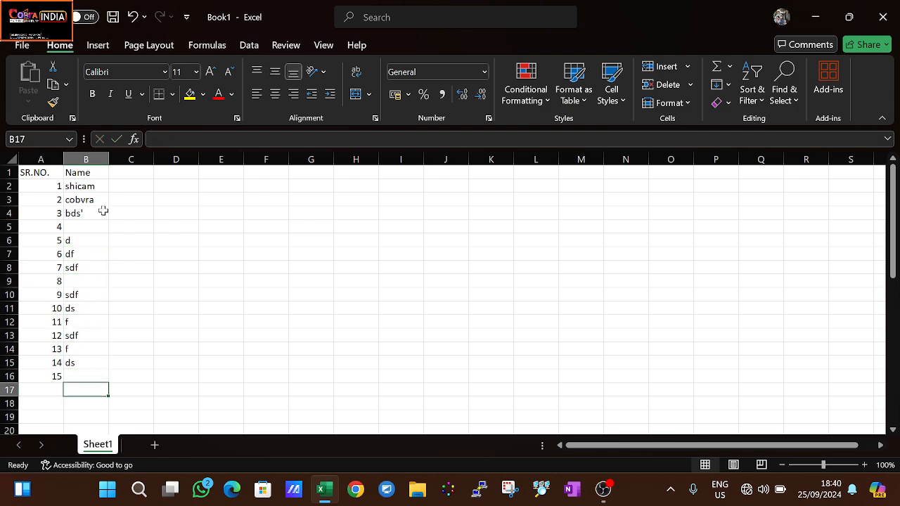
Step: Fill the blank Name cells with fd in B5 and ds in B9 and B16, leaving B17 empty
{"action": "type", "text": "fd"}
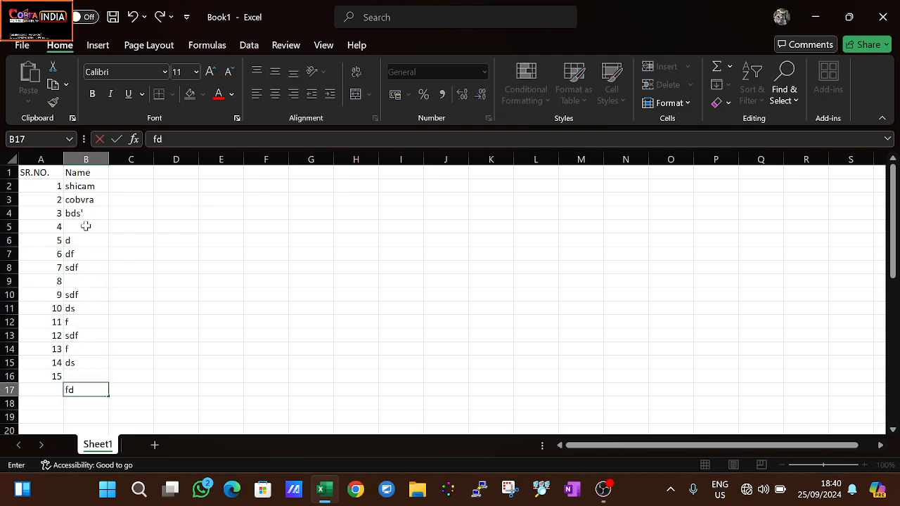
{"action": "left_click", "coordinate": [86, 226]}
{"action": "type", "text": "fd"}
{"action": "left_click", "coordinate": [80, 284]}
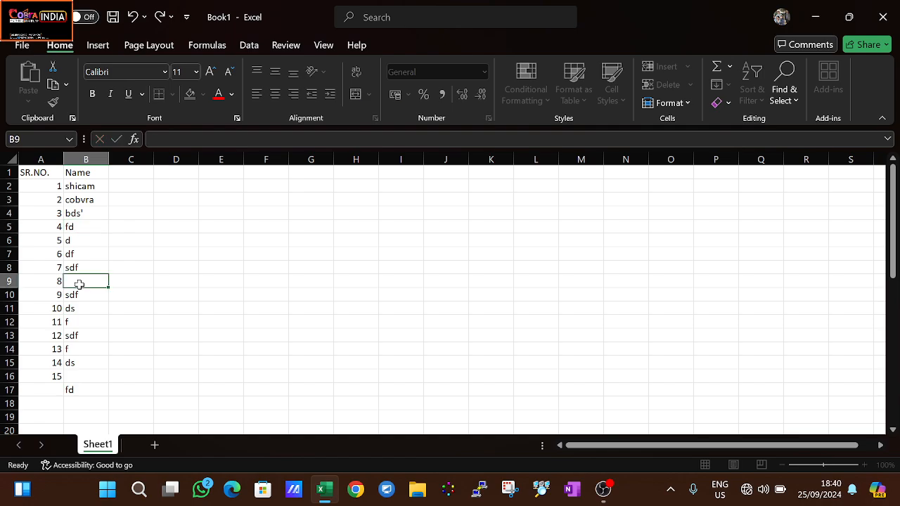
{"action": "type", "text": "ds"}
{"action": "left_click", "coordinate": [77, 377]}
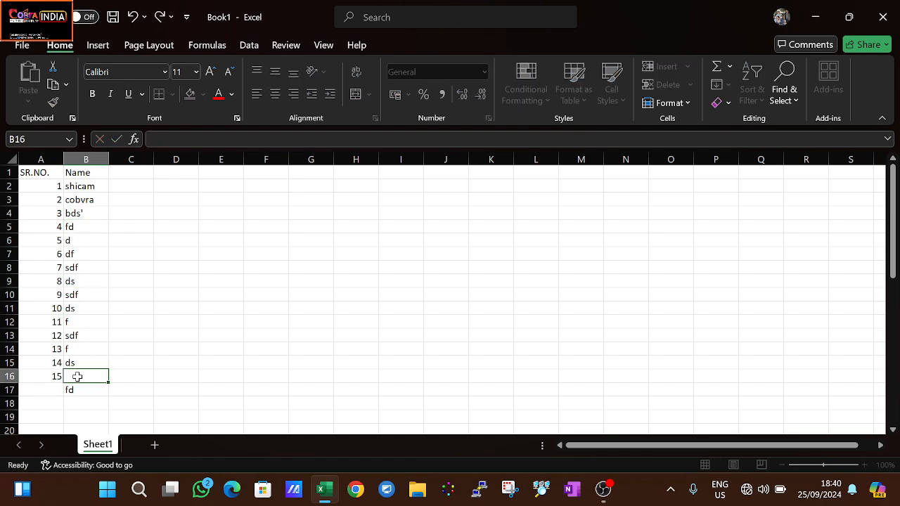
{"action": "type", "text": "ds"}
{"action": "left_click", "coordinate": [76, 396]}
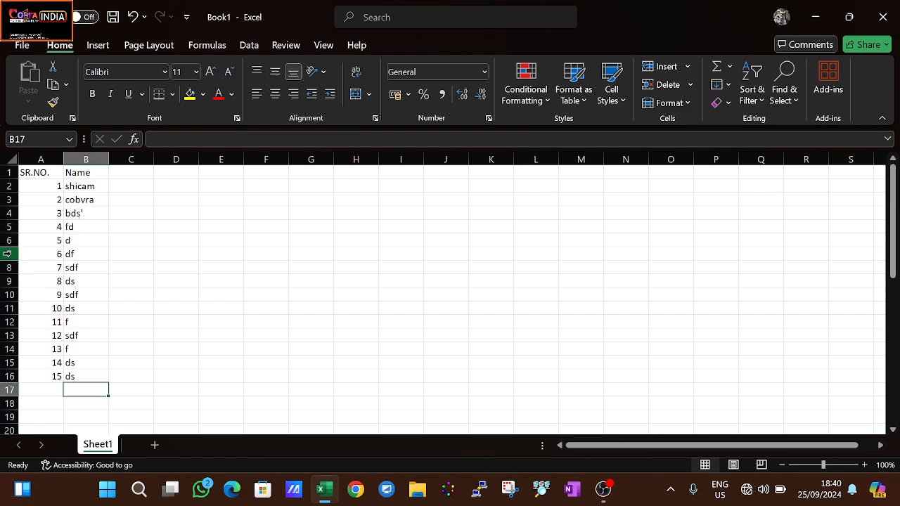
Step: Make row 6 taller, and select columns A to D, followed by rows 3 and 4
{"action": "left_click_drag", "start_coordinate": [7, 247], "coordinate": [4, 299]}
{"action": "left_click_drag", "start_coordinate": [42, 159], "coordinate": [168, 171]}
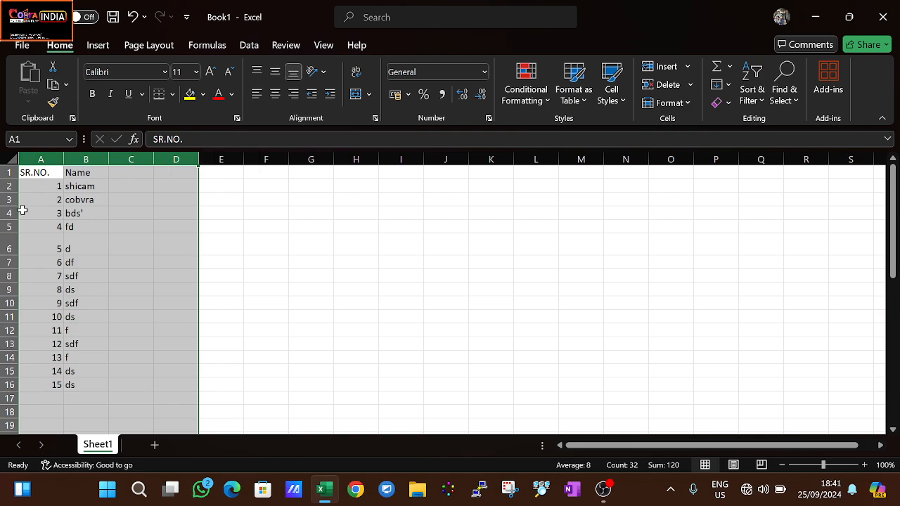
{"action": "mouse_move", "coordinate": [10, 199]}
{"action": "left_mouse_down"}
{"action": "mouse_move", "coordinate": [8, 310]}
{"action": "mouse_move", "coordinate": [4, 215]}
{"action": "left_mouse_up"}
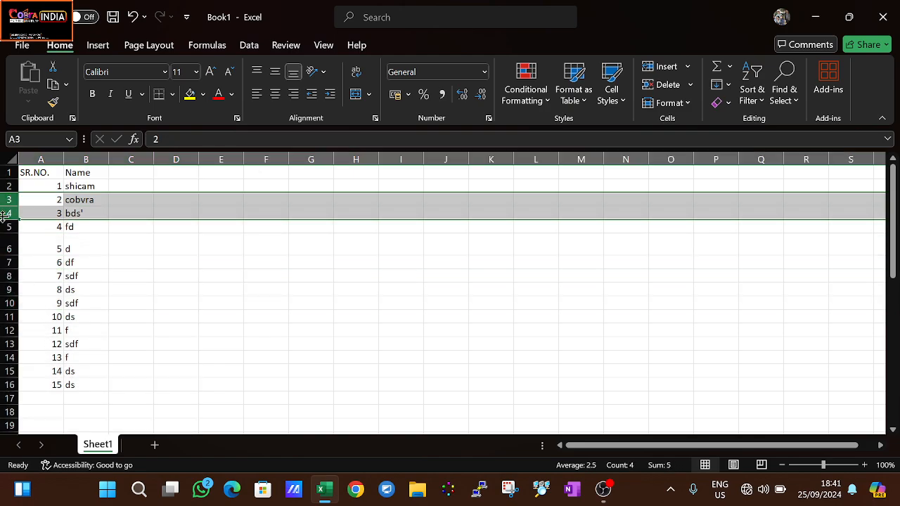
{"action": "left_click_drag", "start_coordinate": [165, 303], "coordinate": [93, 231]}
{"action": "left_click", "coordinate": [92, 231]}
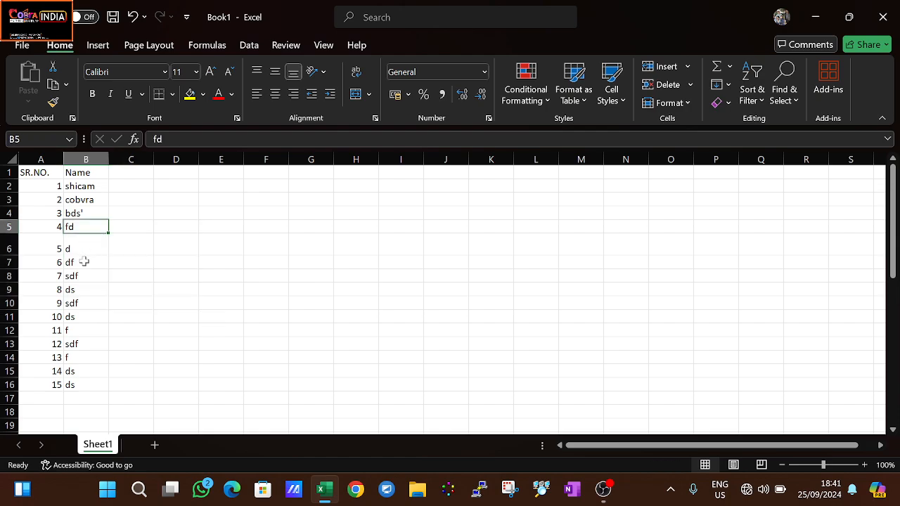
{"action": "left_click", "coordinate": [84, 260]}
{"action": "left_click", "coordinate": [85, 238]}
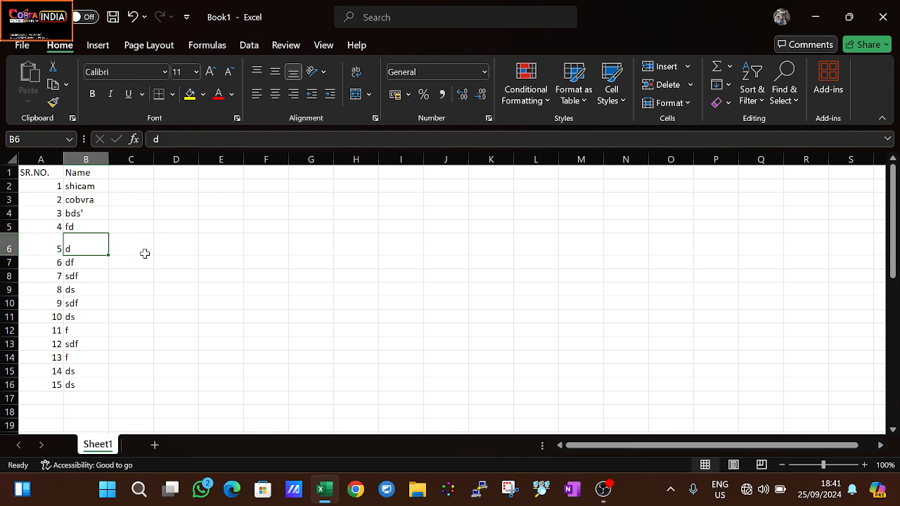
{"action": "left_click", "coordinate": [120, 258]}
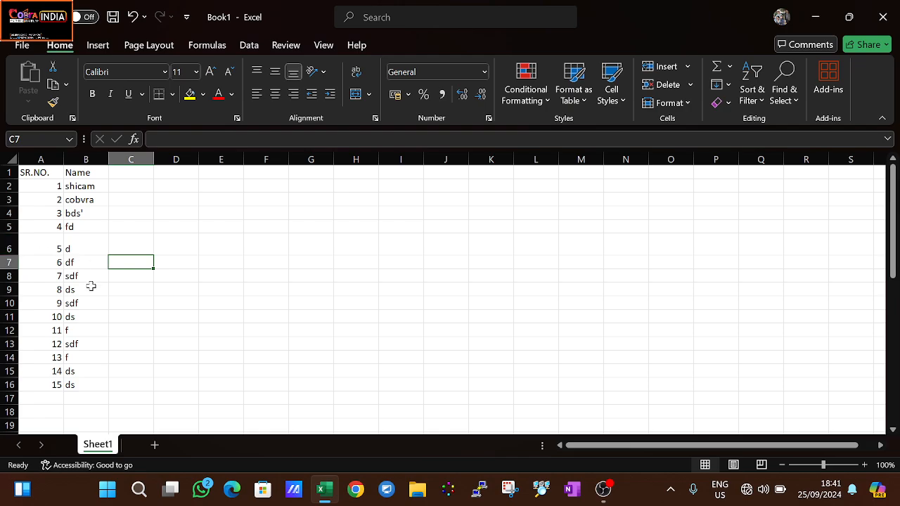
{"action": "left_click", "coordinate": [89, 287]}
{"action": "left_click", "coordinate": [75, 276]}
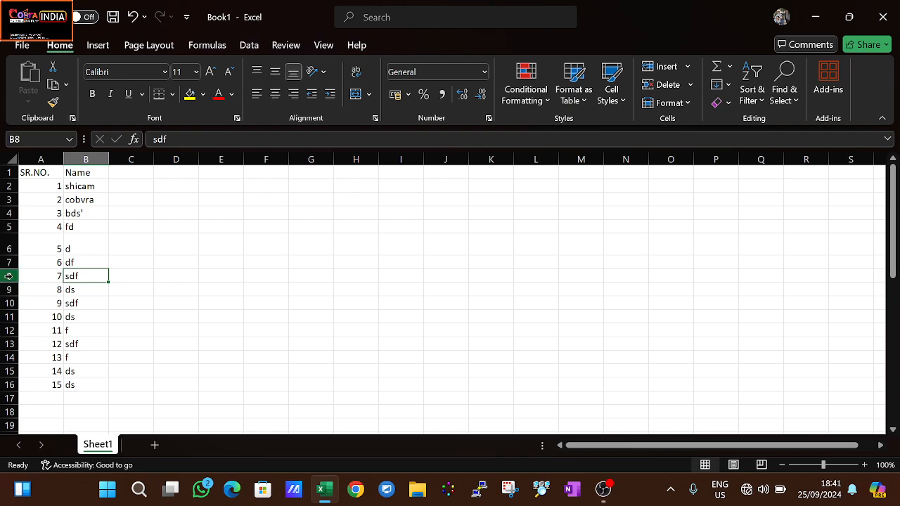
Step: Insert a blank row above row 8, between serial numbers 6 and 7
{"action": "left_click", "coordinate": [3, 277]}
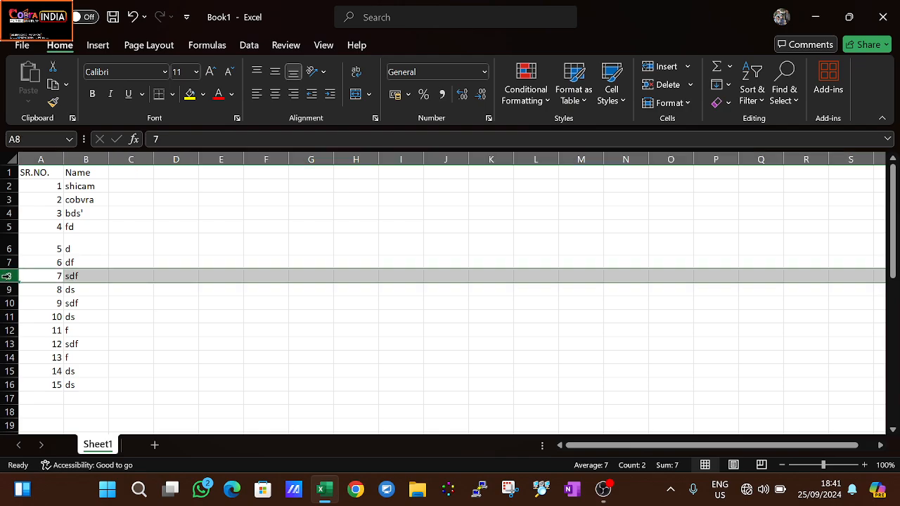
{"action": "right_click", "coordinate": [9, 277]}
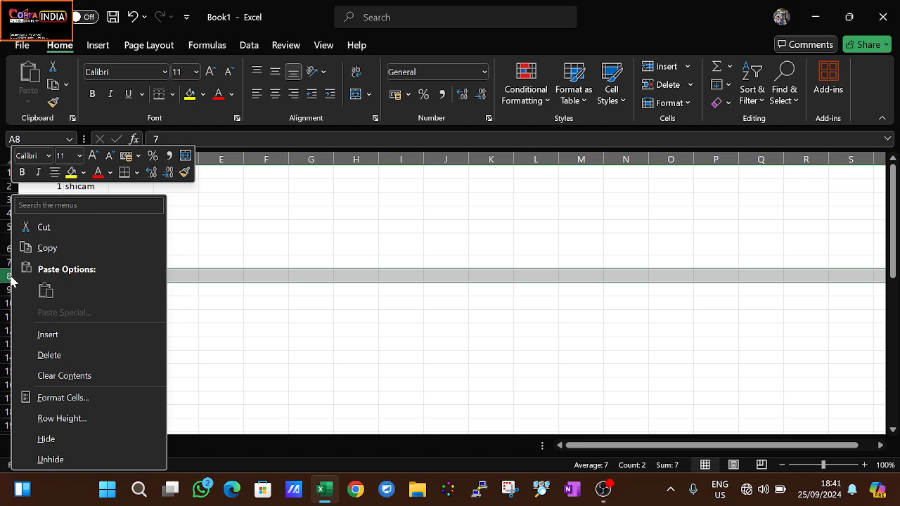
{"action": "left_click", "coordinate": [71, 336]}
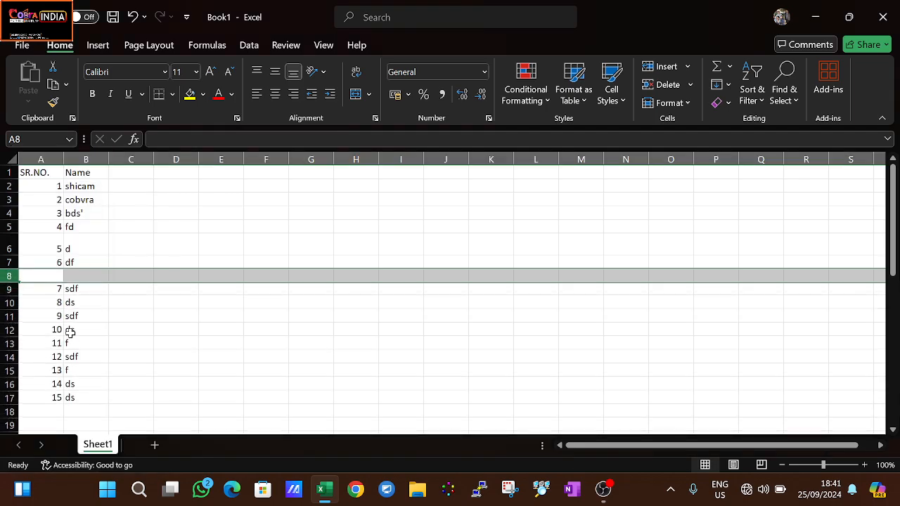
{"action": "left_click", "coordinate": [100, 277]}
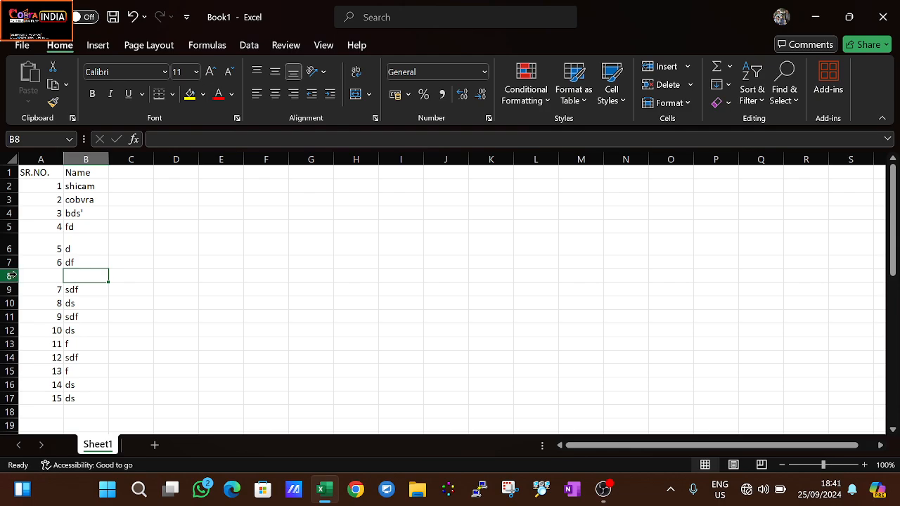
{"action": "left_click_drag", "start_coordinate": [11, 275], "coordinate": [131, 275]}
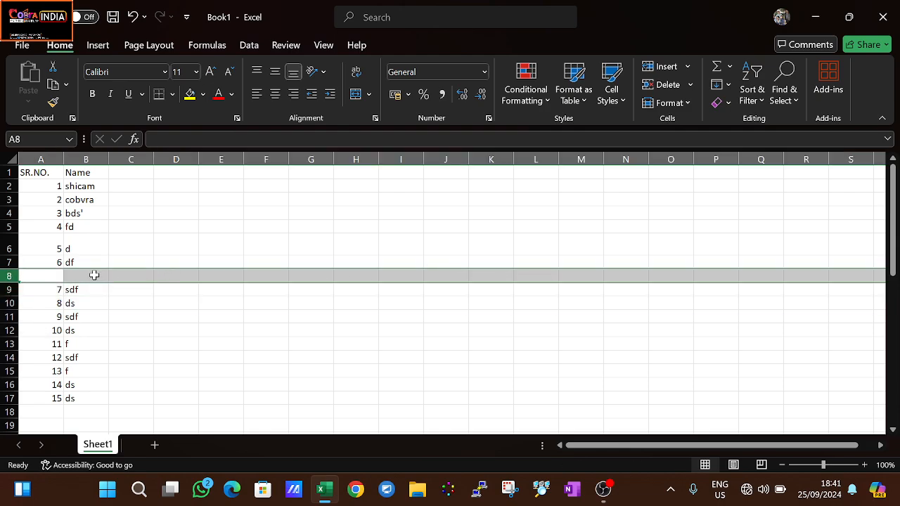
{"action": "left_click", "coordinate": [89, 272]}
{"action": "left_click_drag", "start_coordinate": [82, 260], "coordinate": [50, 277]}
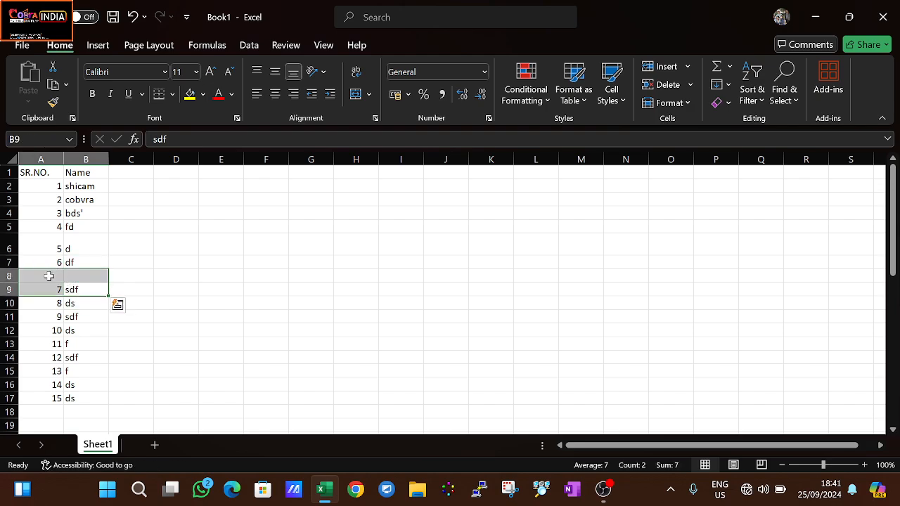
{"action": "left_click", "coordinate": [49, 277]}
{"action": "left_click", "coordinate": [79, 289]}
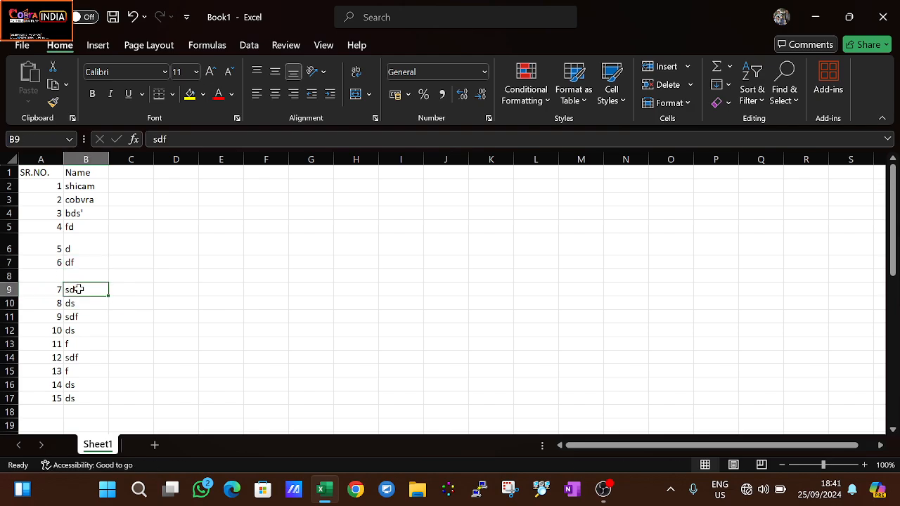
Step: Undo the row inserted above row 8, and insert a blank column between the SR.NO. and Name columns
{"action": "key", "text": "ctrl+z"}
{"action": "left_click", "coordinate": [82, 278]}
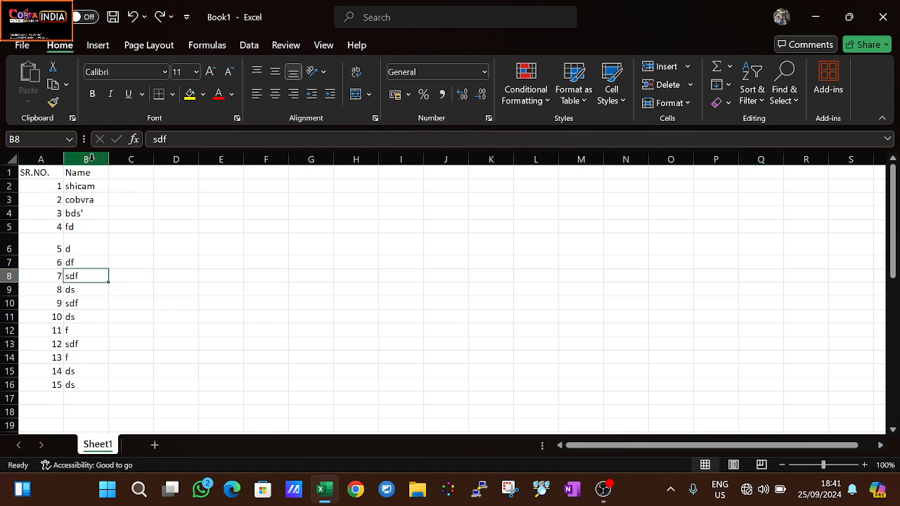
{"action": "left_click", "coordinate": [92, 158]}
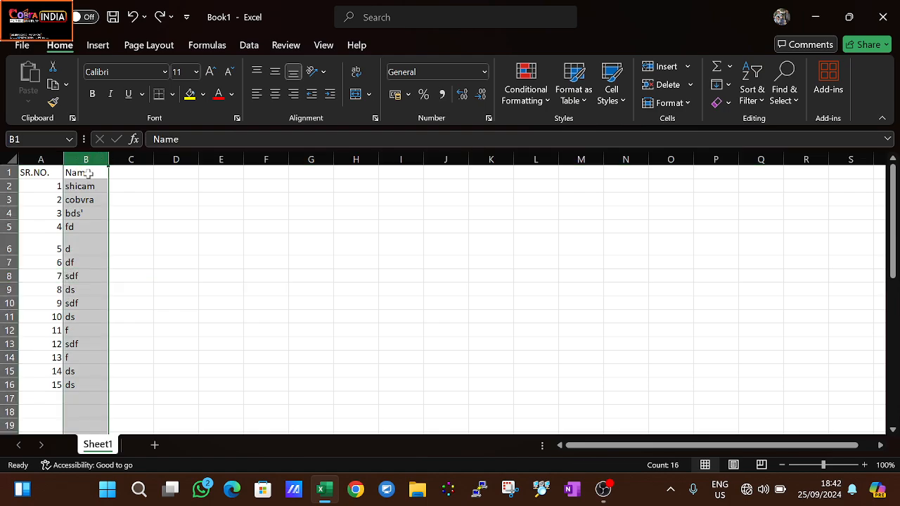
{"action": "right_click", "coordinate": [87, 157]}
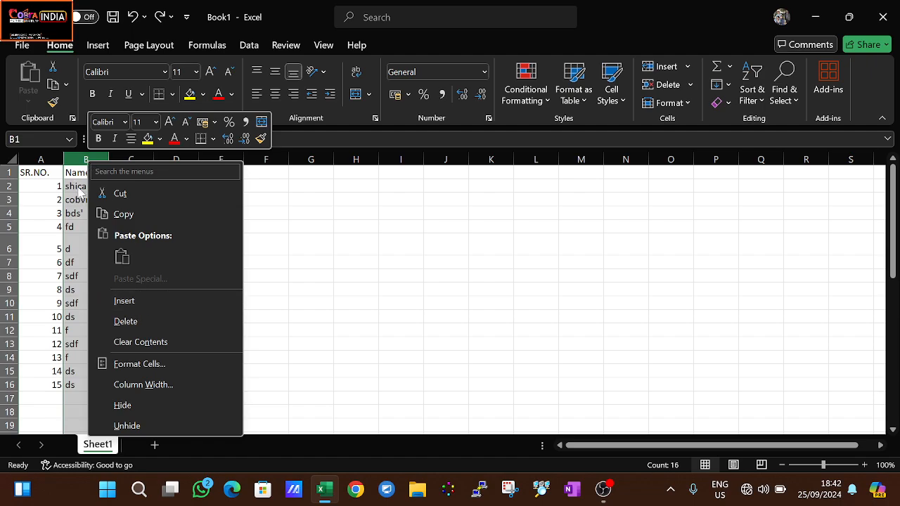
{"action": "key", "text": "Escape"}
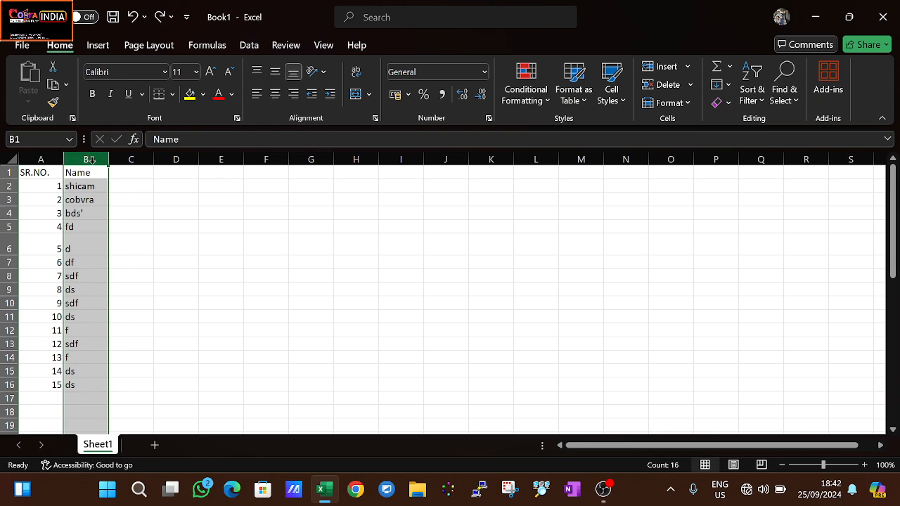
{"action": "right_click", "coordinate": [91, 160]}
{"action": "left_click", "coordinate": [129, 305]}
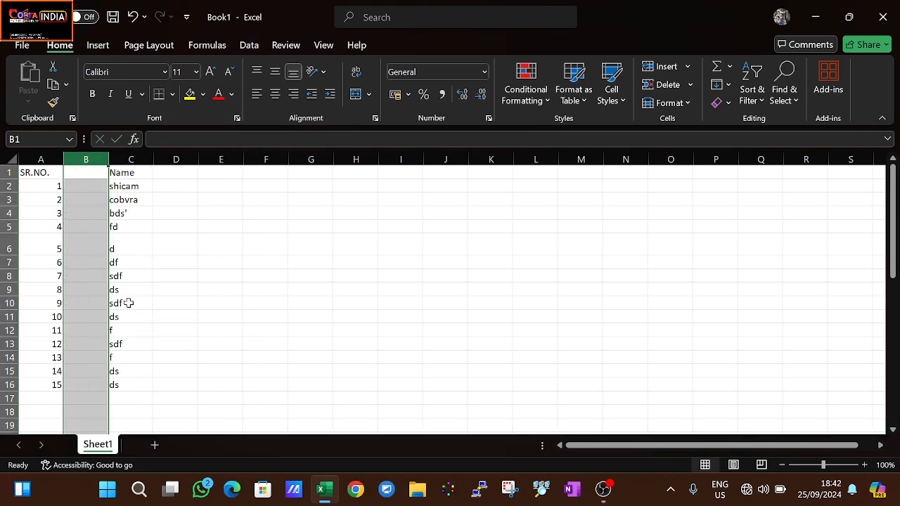
Step: Select columns A to C, followed by columns A and B, to examine the list around the blank column
{"action": "left_click", "coordinate": [117, 227]}
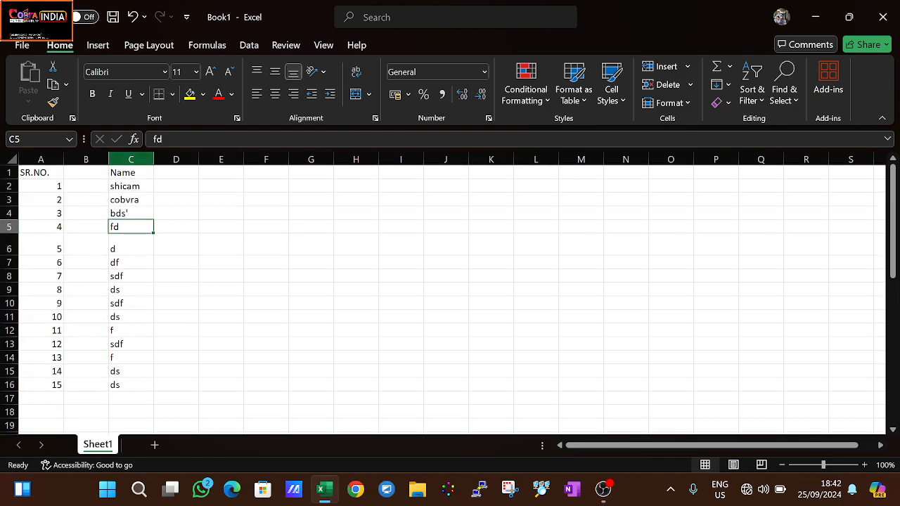
{"action": "left_click", "coordinate": [113, 174]}
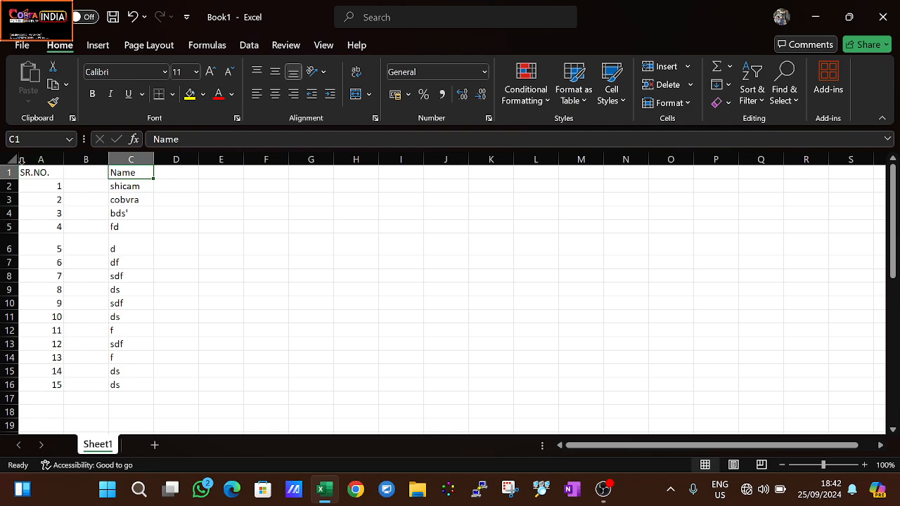
{"action": "left_click_drag", "start_coordinate": [44, 159], "coordinate": [112, 162]}
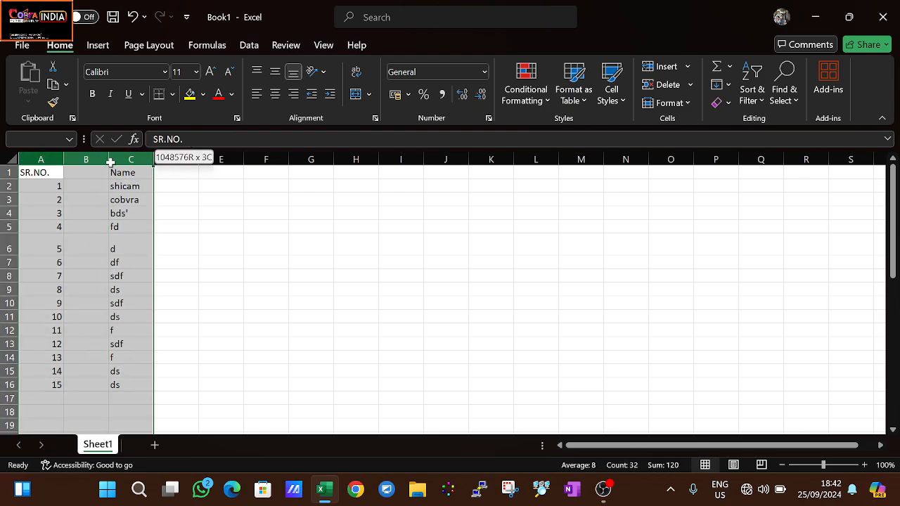
{"action": "left_click", "coordinate": [65, 208]}
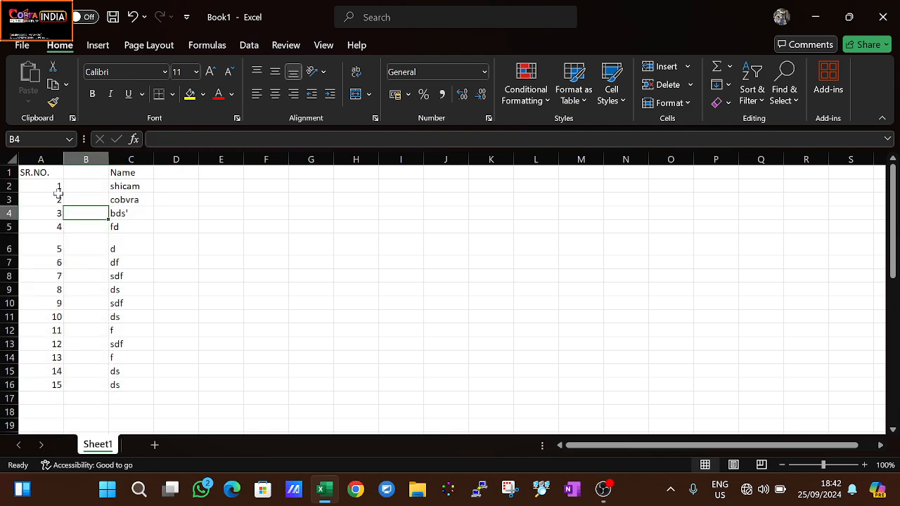
{"action": "left_click_drag", "start_coordinate": [43, 161], "coordinate": [107, 161]}
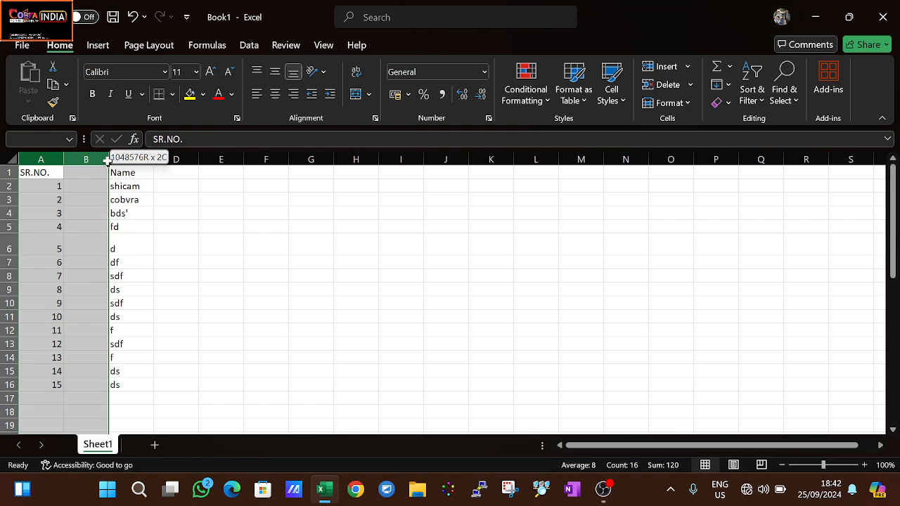
{"action": "left_click", "coordinate": [187, 232]}
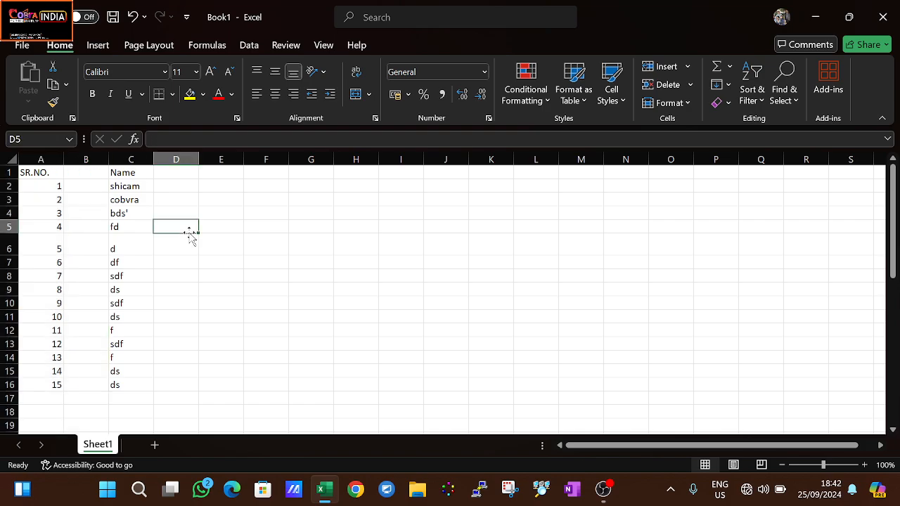
{"action": "left_click", "coordinate": [210, 235]}
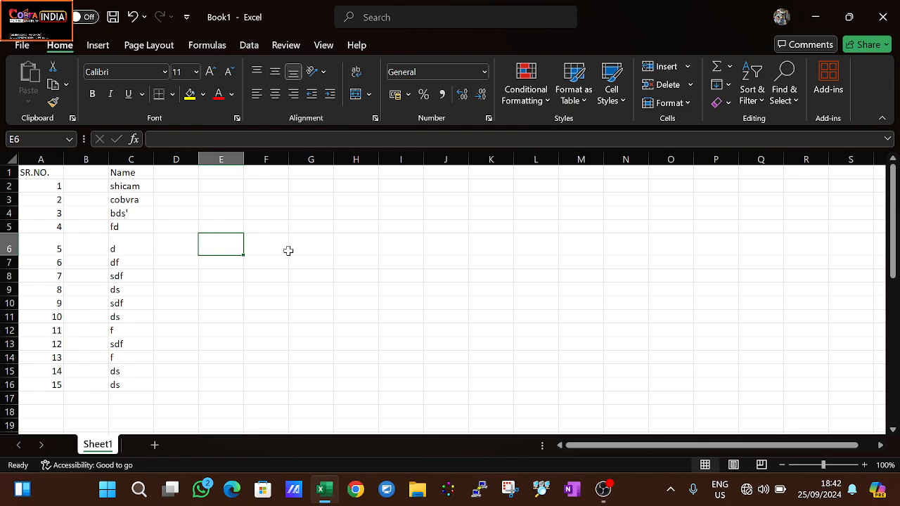
Step: Extend the selection from C2 across row 2 to the worksheet's last column, and select cell XFD2
{"action": "left_click_drag", "start_coordinate": [595, 447], "coordinate": [609, 450]}
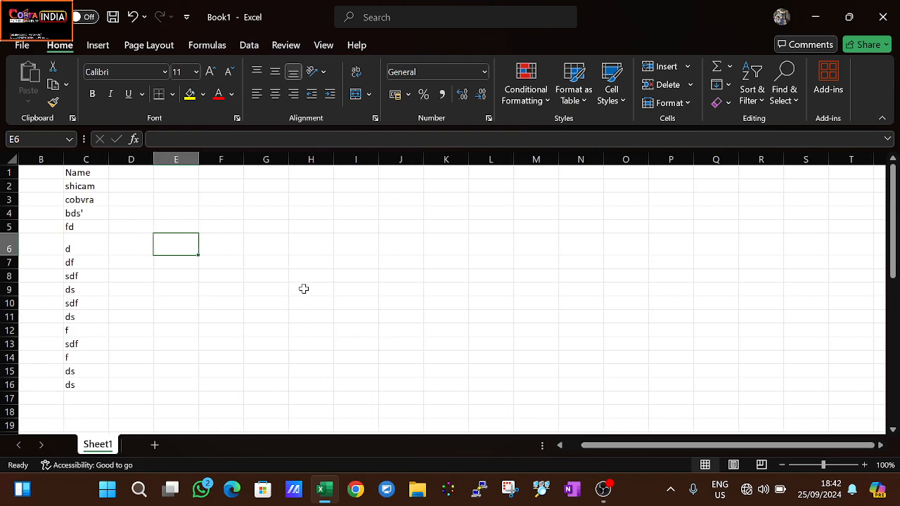
{"action": "left_click", "coordinate": [159, 175]}
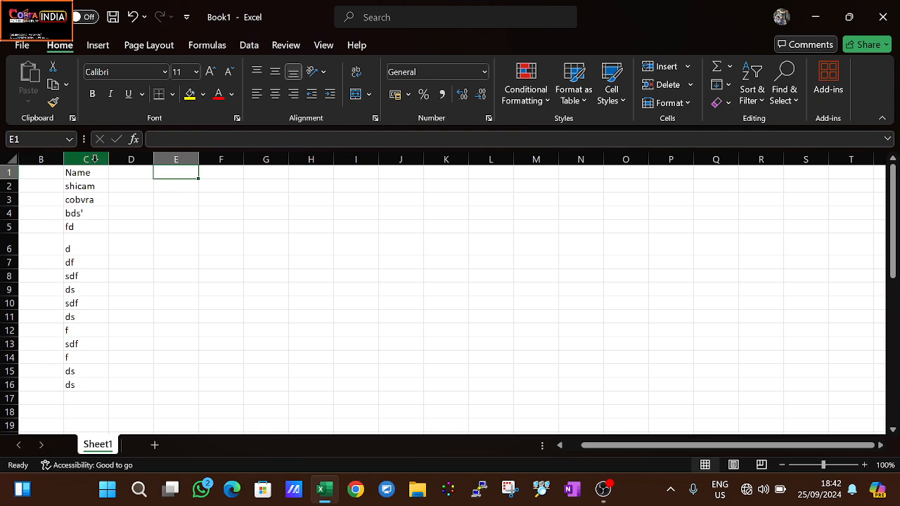
{"action": "left_click", "coordinate": [94, 159]}
{"action": "left_click", "coordinate": [99, 183]}
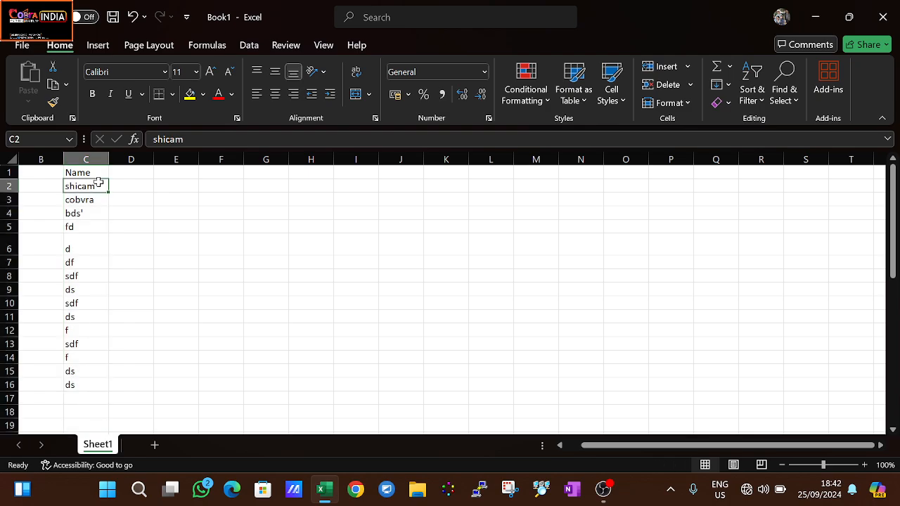
{"action": "key", "text": "ctrl+shift+Right"}
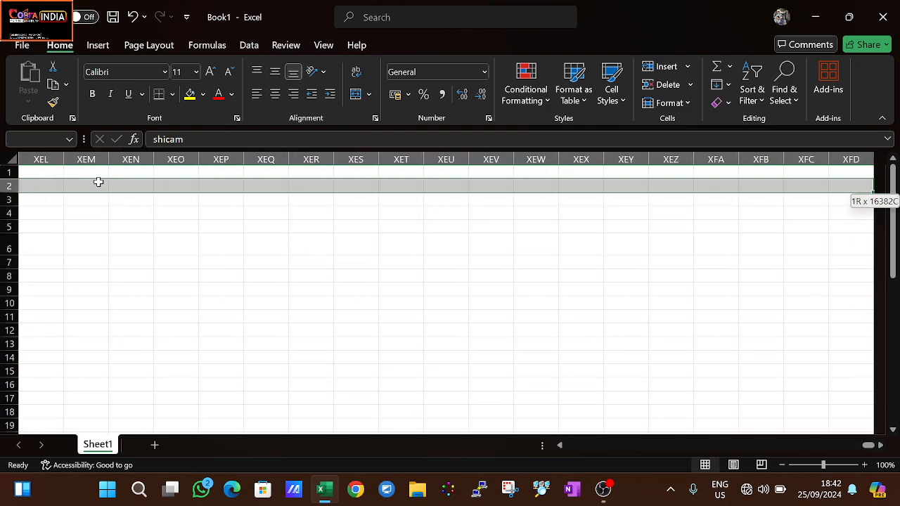
{"action": "left_click", "coordinate": [847, 183]}
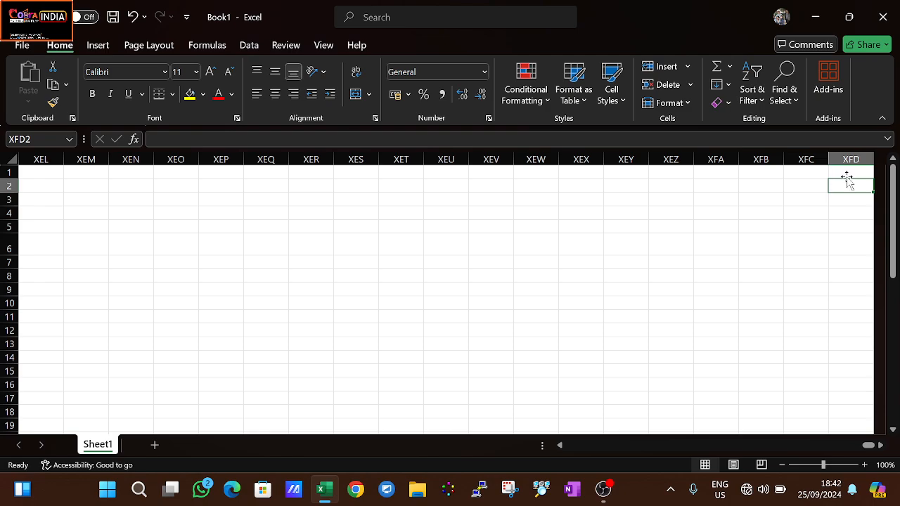
Step: Enter the placeholder values njsnck, cs, s, cs, s, cs, sac and s down cells XFD1 to XFD8
{"action": "left_click", "coordinate": [846, 171]}
{"action": "type", "text": "njsdck"}
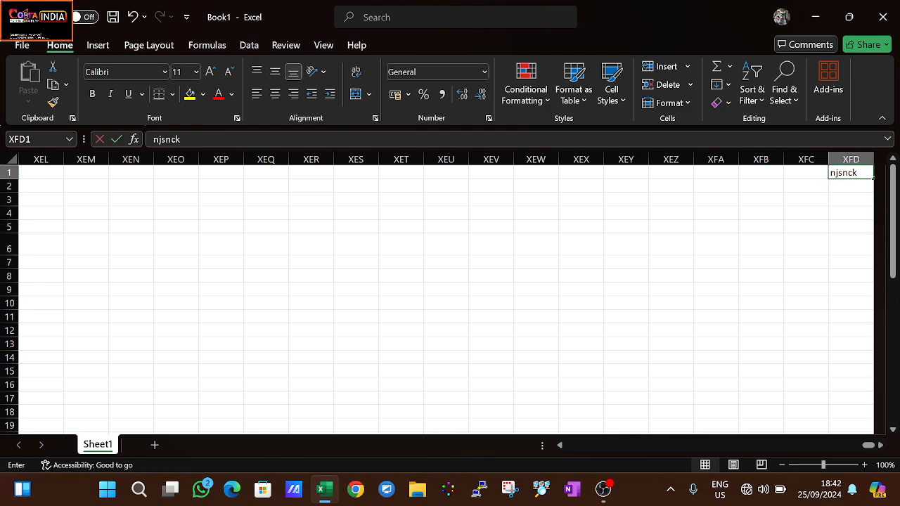
{"action": "key", "text": "Return"}
{"action": "type", "text": "cs s cs s cs"}
{"action": "key", "text": "Return"}
{"action": "type", "text": "sac"}
{"action": "key", "text": "Return"}
{"action": "type", "text": "s"}
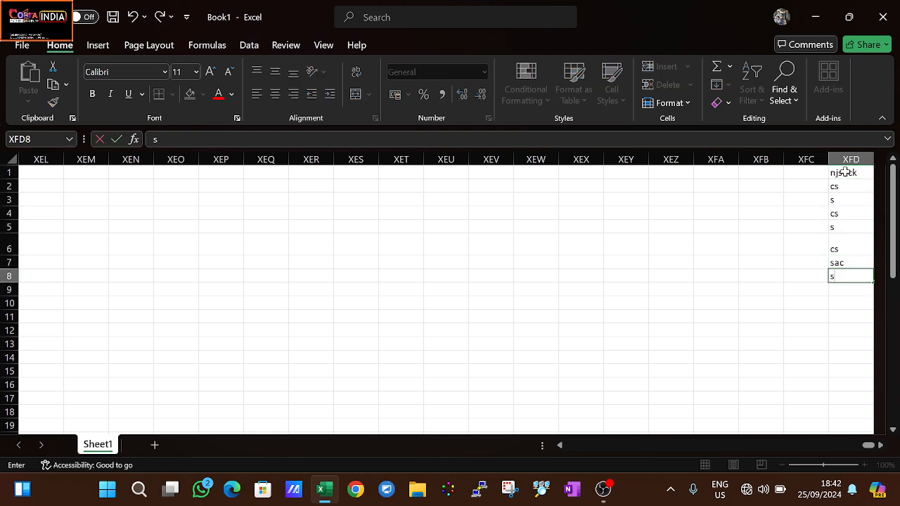
{"action": "left_click", "coordinate": [718, 214]}
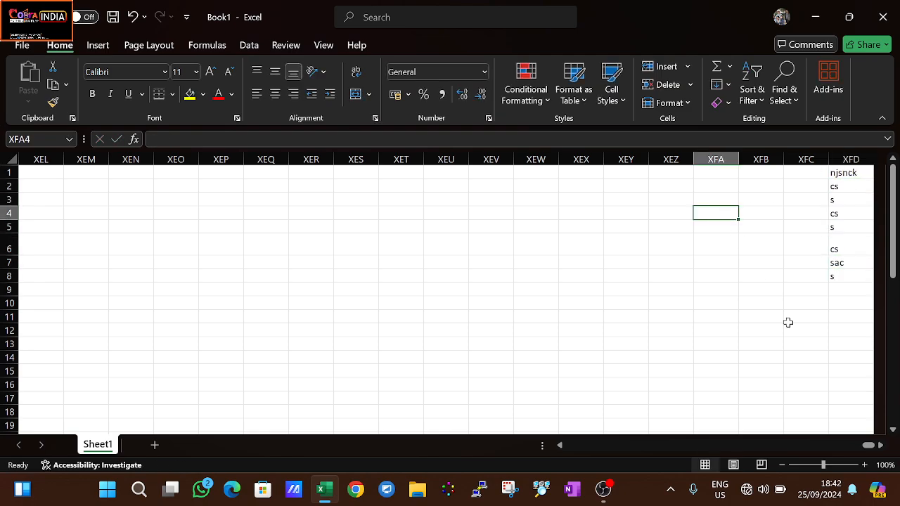
Step: Select row 4 from XEZ4 back to column C, and undo and redo the entry in XFD8
{"action": "left_click", "coordinate": [673, 211]}
{"action": "key", "text": "ctrl+shift+Left"}
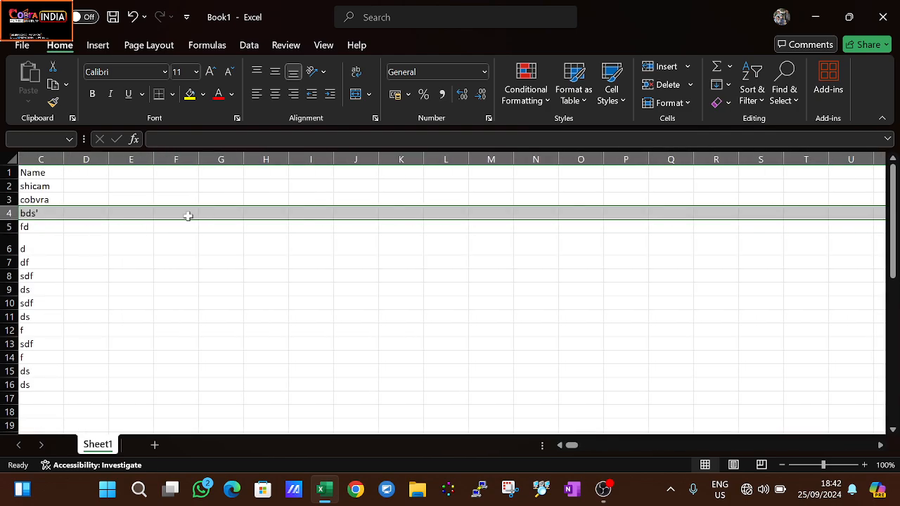
{"action": "left_click_drag", "start_coordinate": [573, 448], "coordinate": [552, 445]}
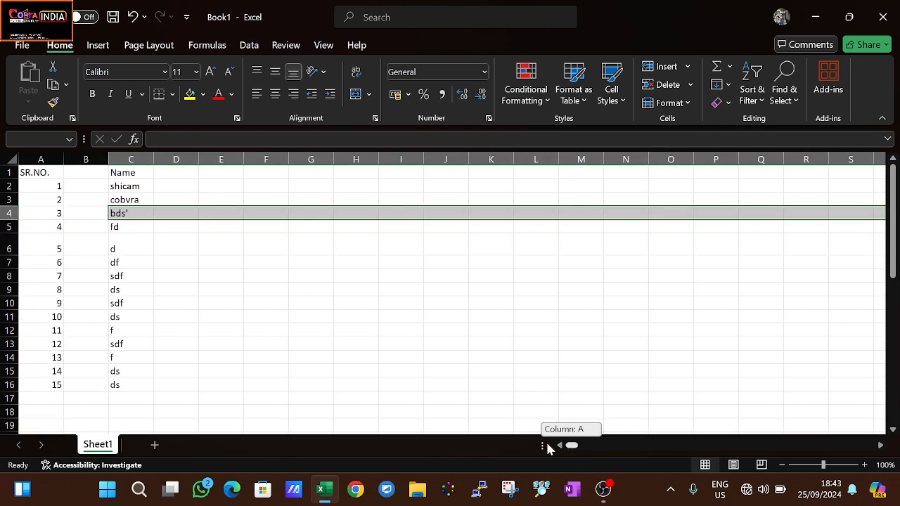
{"action": "left_click", "coordinate": [323, 361]}
{"action": "key", "text": "ctrl+z"}
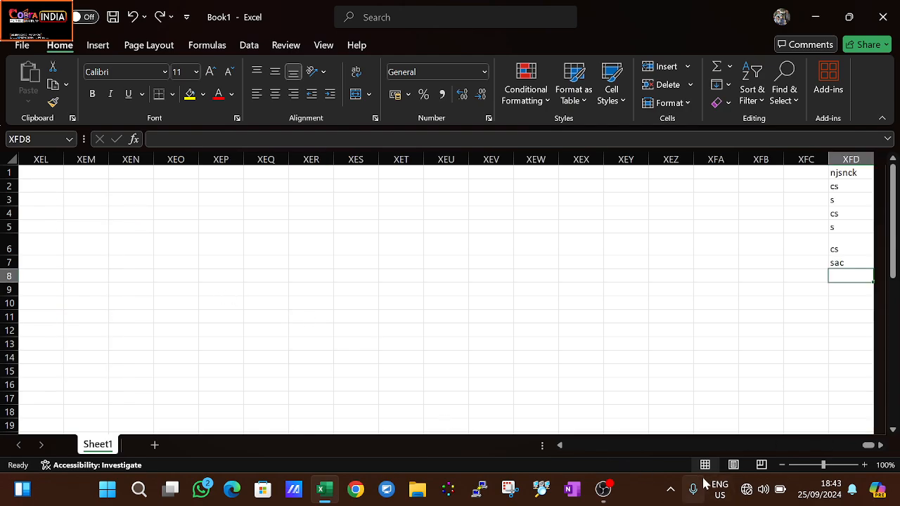
{"action": "key", "text": "ctrl+y"}
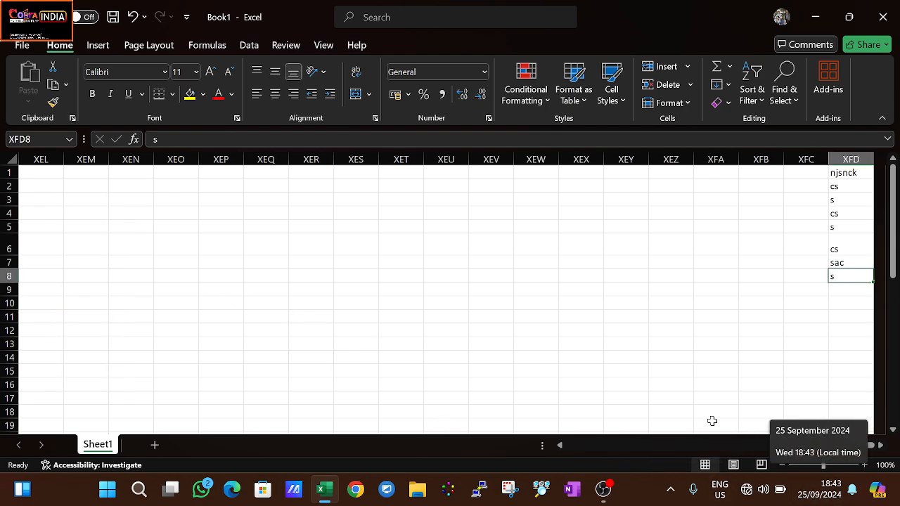
Step: Return to the start of the sheet and try to insert a blank column before the Name column
{"action": "left_click", "coordinate": [677, 215]}
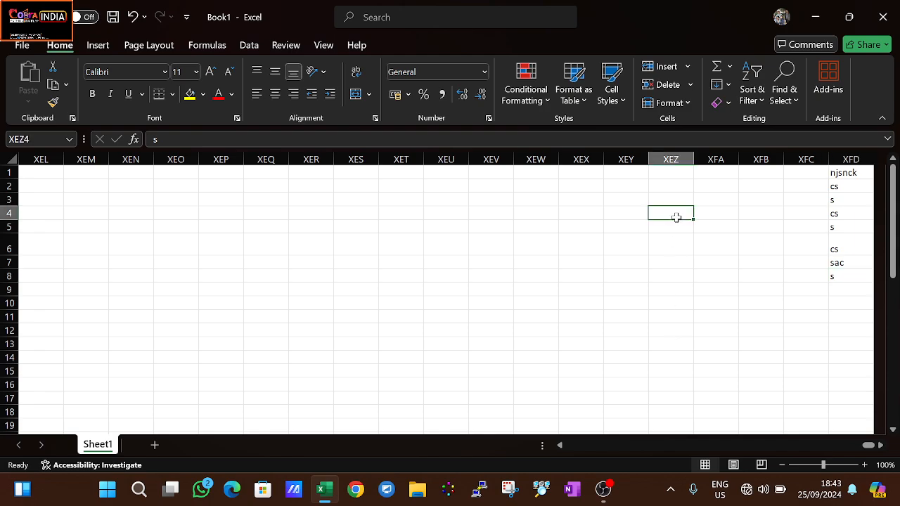
{"action": "key", "text": "ctrl+shift+Left"}
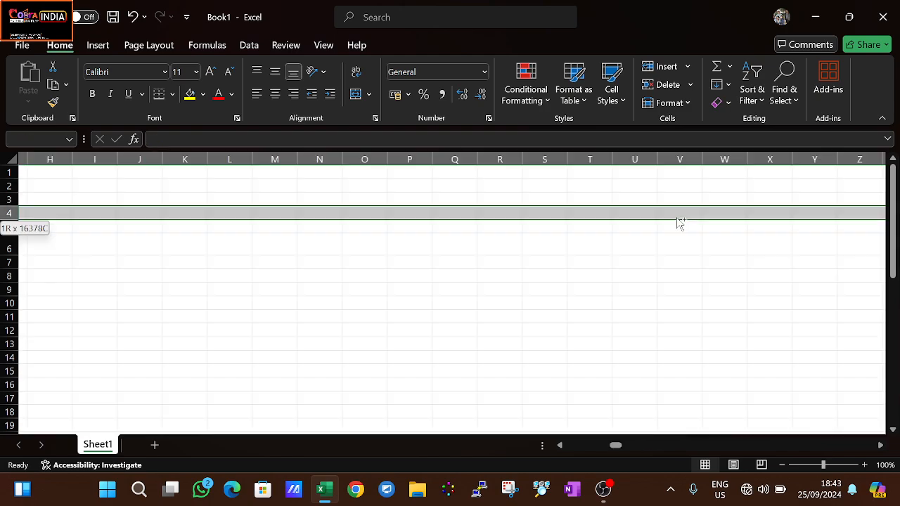
{"action": "left_click", "coordinate": [561, 445]}
{"action": "left_click", "coordinate": [87, 159]}
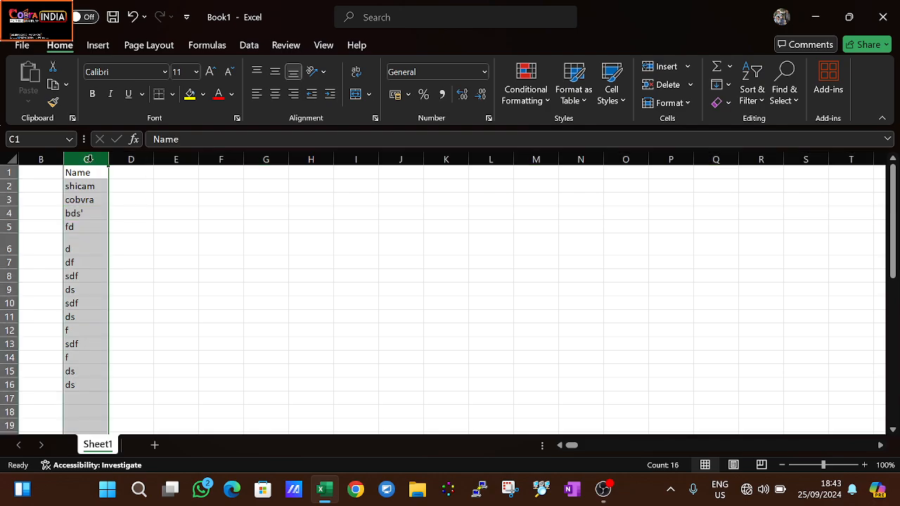
{"action": "right_click", "coordinate": [89, 161]}
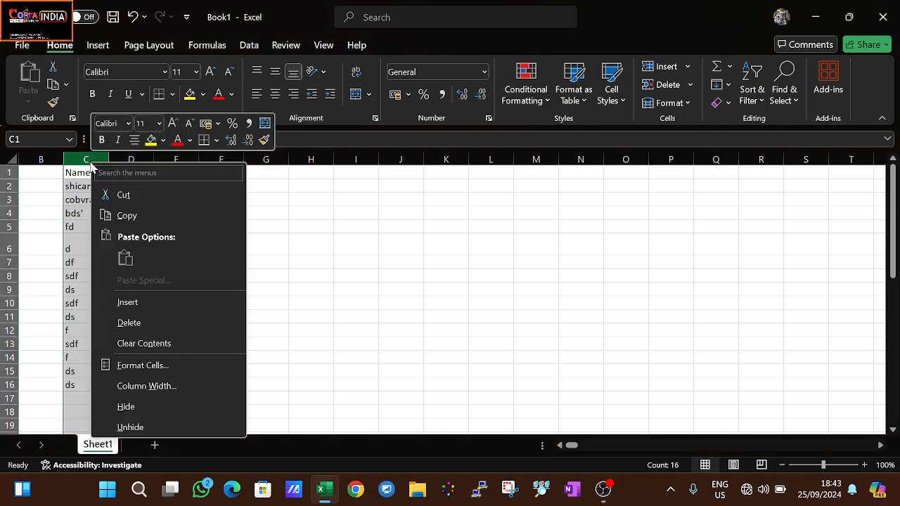
{"action": "left_click", "coordinate": [141, 301]}
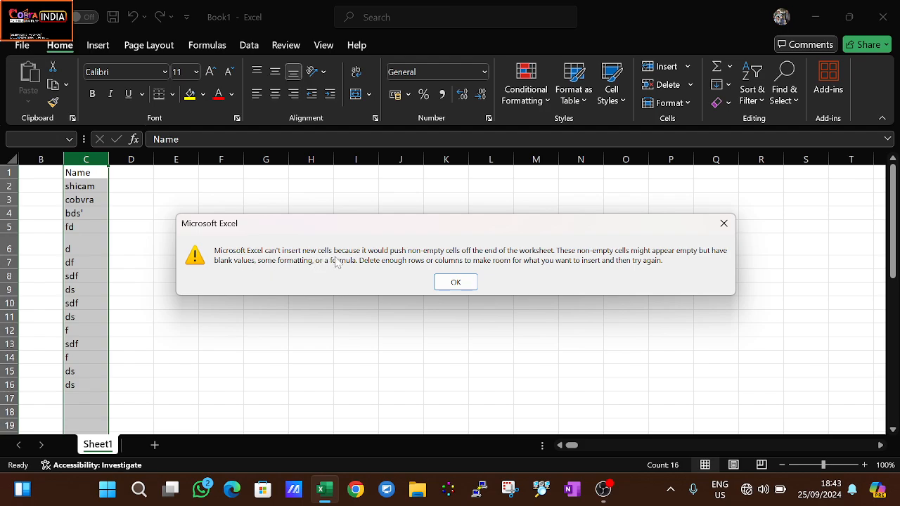
{"action": "left_click", "coordinate": [464, 285]}
{"action": "left_click", "coordinate": [560, 446]}
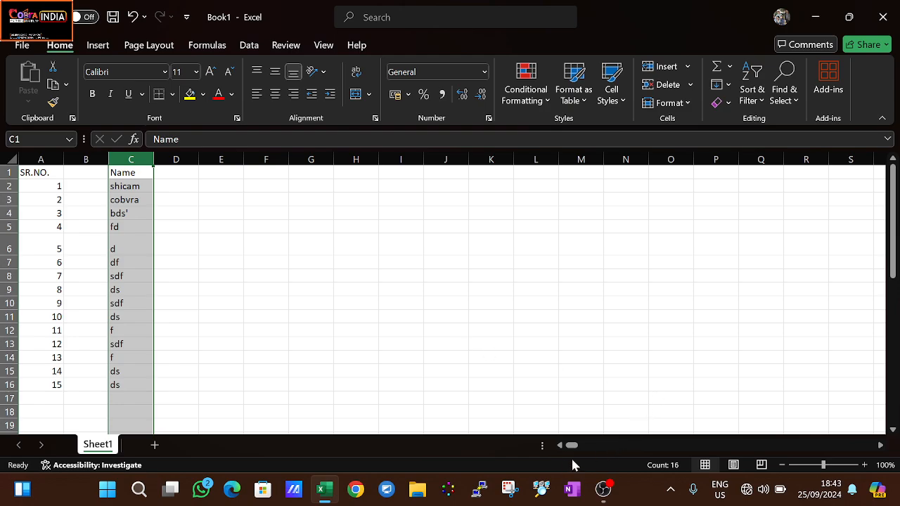
Step: Delete the worksheet's last column, XFD, together with its placeholder values
{"action": "left_click", "coordinate": [609, 382]}
{"action": "key", "text": "ctrl+Right"}
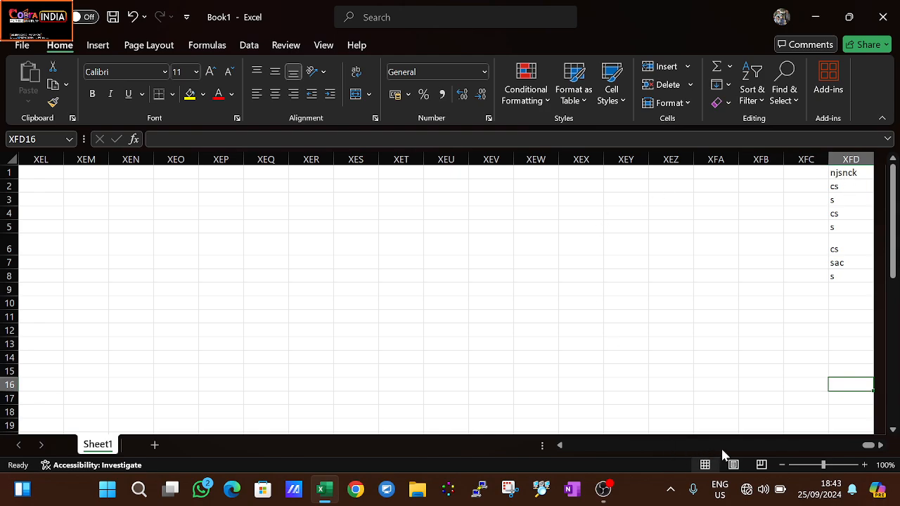
{"action": "left_click_drag", "start_coordinate": [867, 450], "coordinate": [535, 439]}
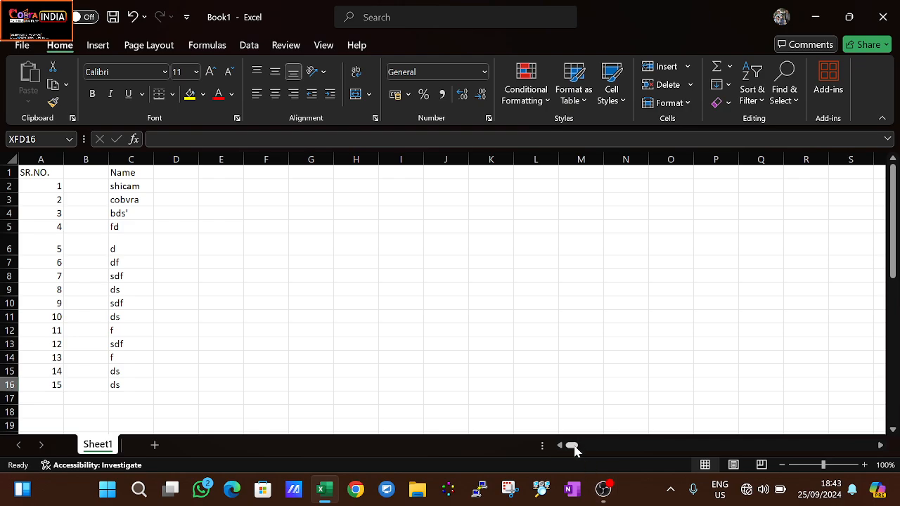
{"action": "left_click_drag", "start_coordinate": [573, 445], "coordinate": [879, 449]}
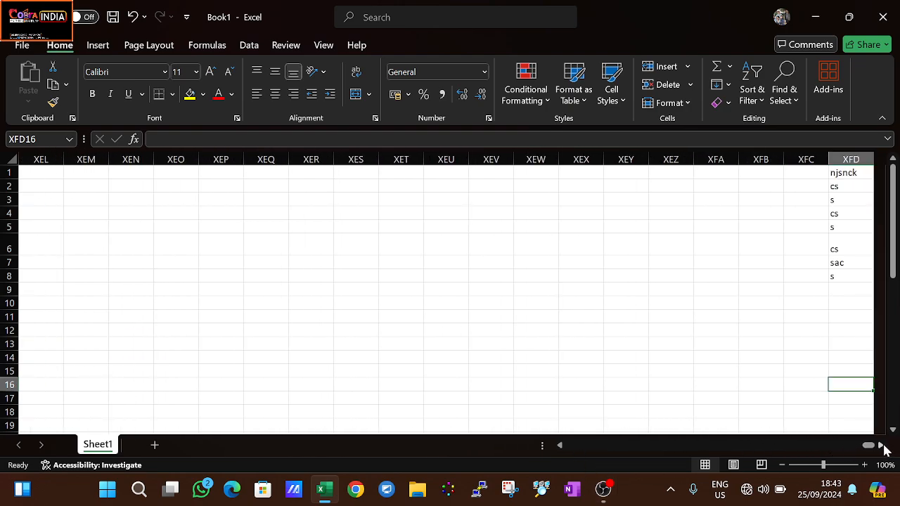
{"action": "left_click", "coordinate": [861, 159]}
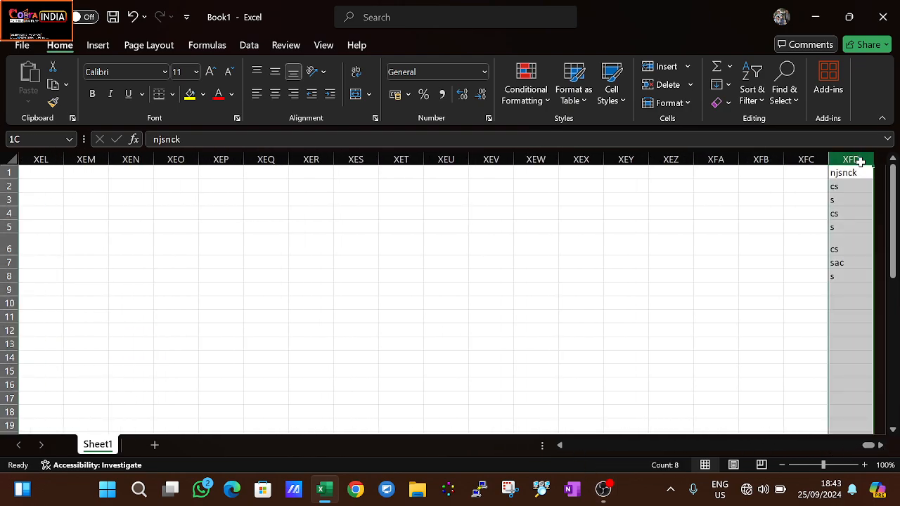
{"action": "right_click", "coordinate": [846, 159]}
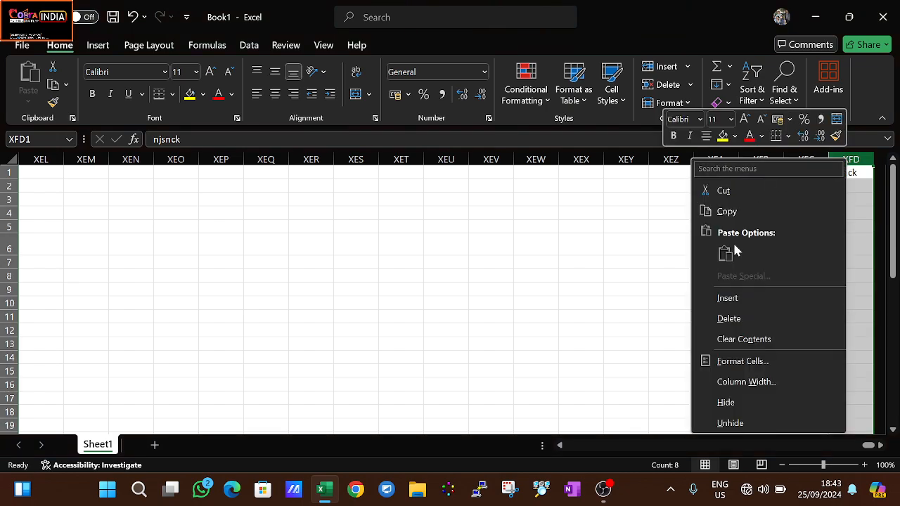
{"action": "left_click", "coordinate": [731, 319]}
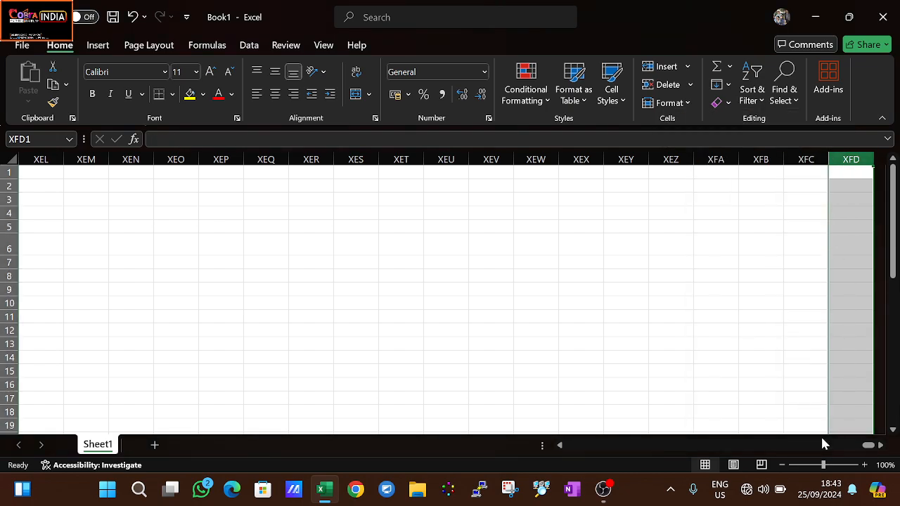
Step: Insert a blank column before the Name column, and undo it together with the deletion of column XFD
{"action": "left_click", "coordinate": [714, 269]}
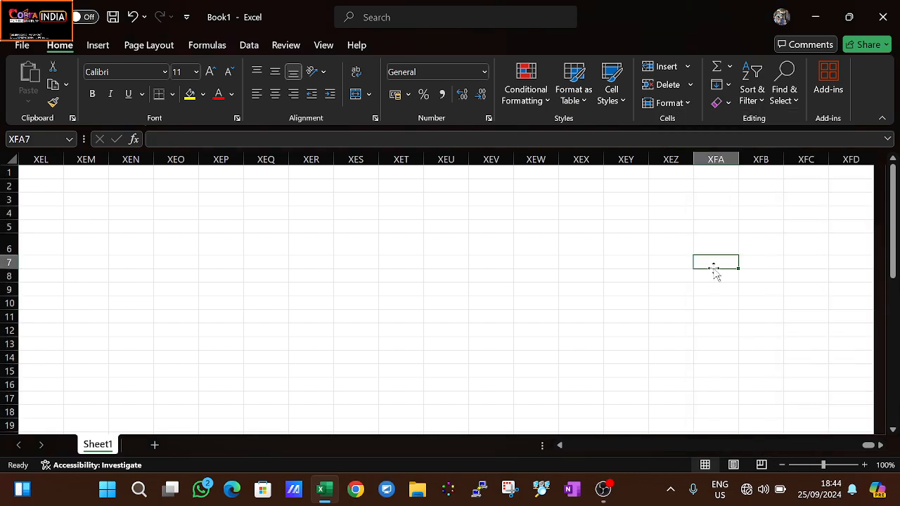
{"action": "key", "text": "ctrl+shift+Left"}
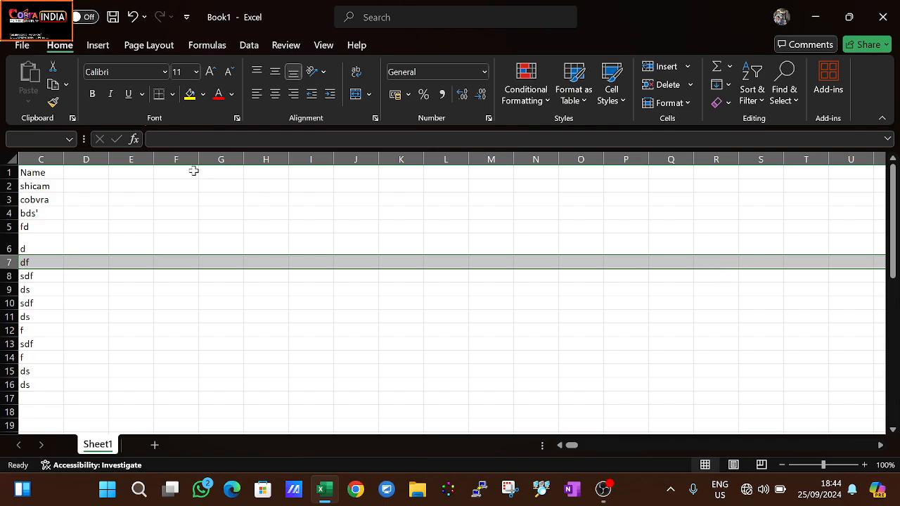
{"action": "left_click", "coordinate": [54, 159]}
{"action": "right_click", "coordinate": [55, 160]}
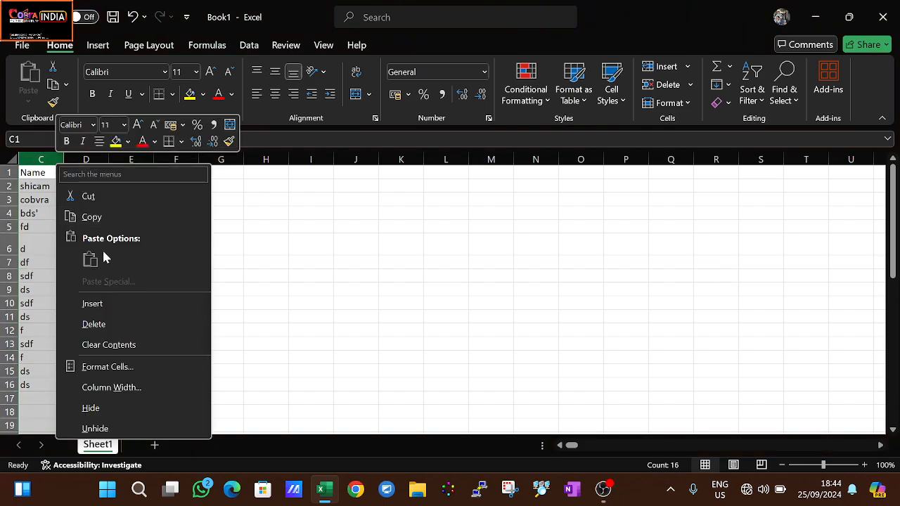
{"action": "left_click", "coordinate": [108, 301]}
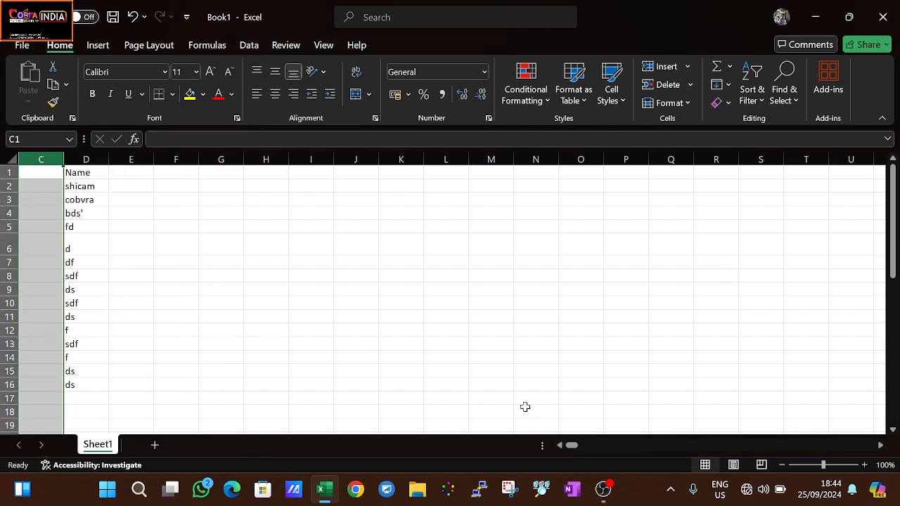
{"action": "left_click", "coordinate": [561, 446]}
{"action": "left_click", "coordinate": [181, 228]}
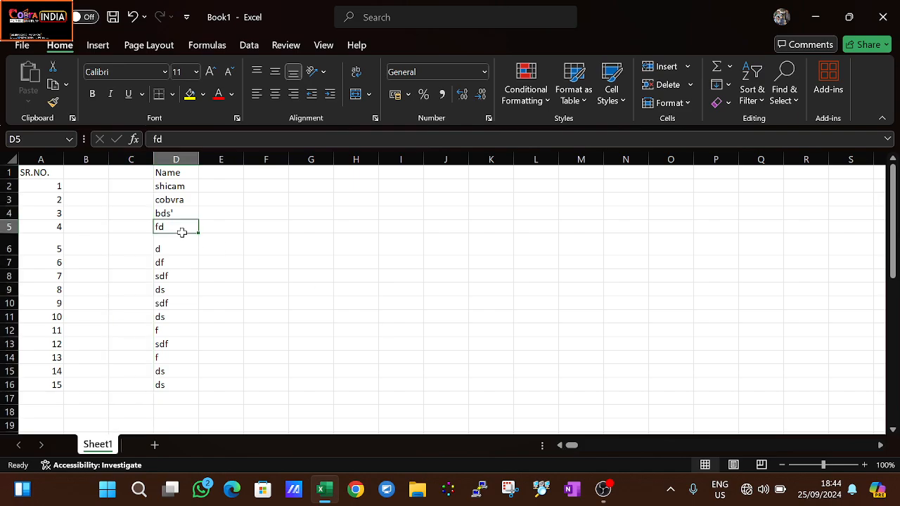
{"action": "left_click", "coordinate": [141, 239]}
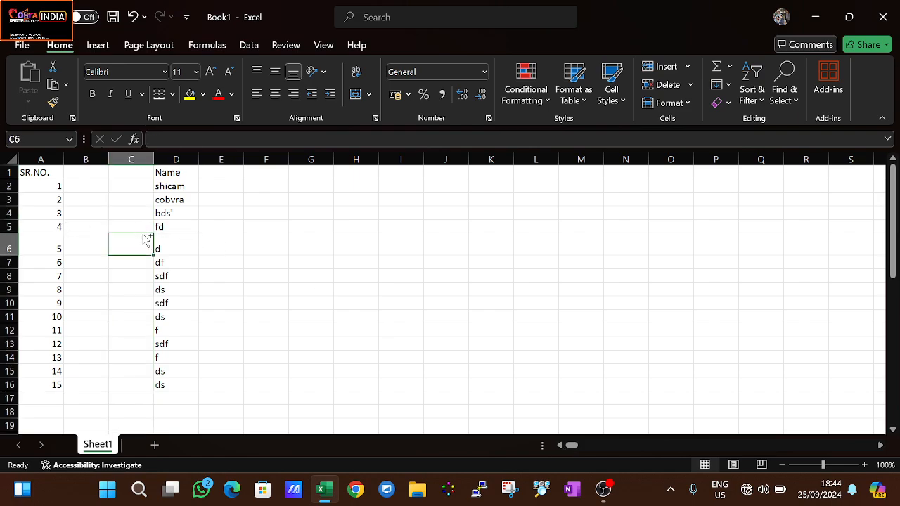
{"action": "key", "text": "ctrl+z"}
{"action": "key", "text": "ctrl+z"}
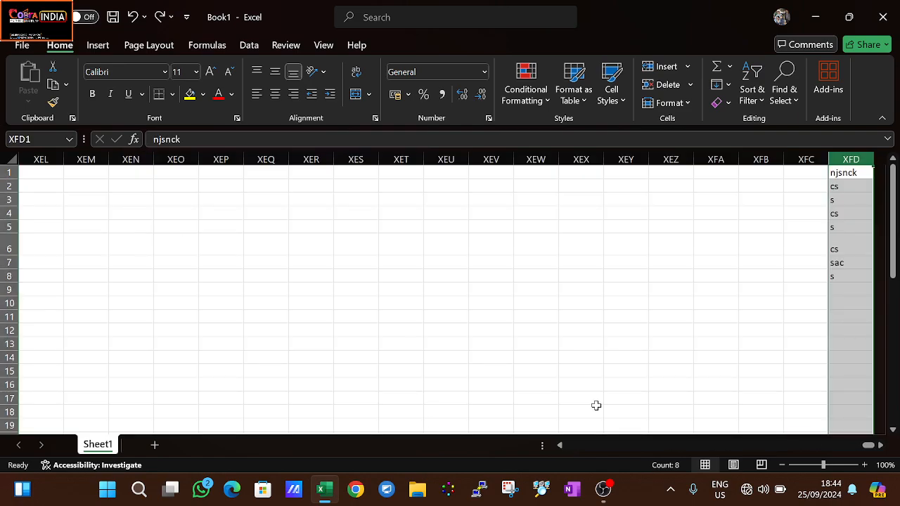
Step: Clear the placeholder values from column XFD and return to the start of the sheet
{"action": "key", "text": "Delete"}
{"action": "left_click", "coordinate": [794, 214]}
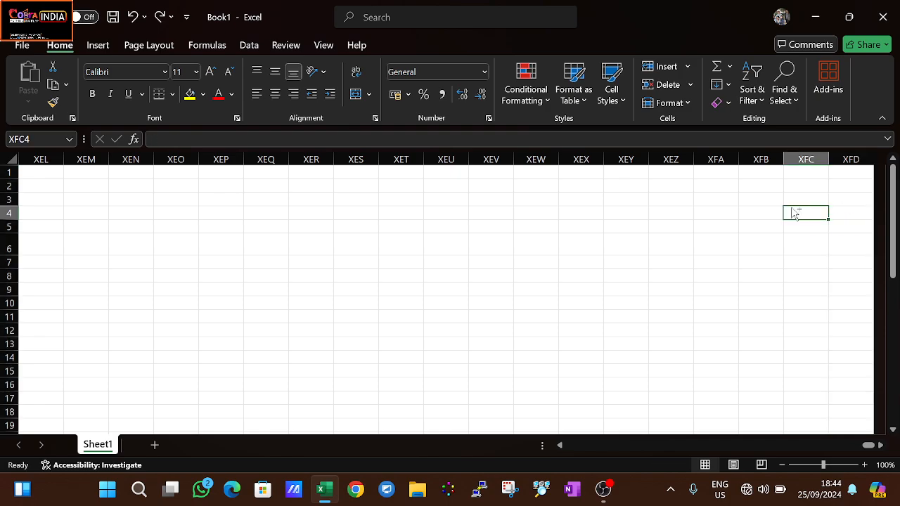
{"action": "key", "text": "ctrl+shift+Left"}
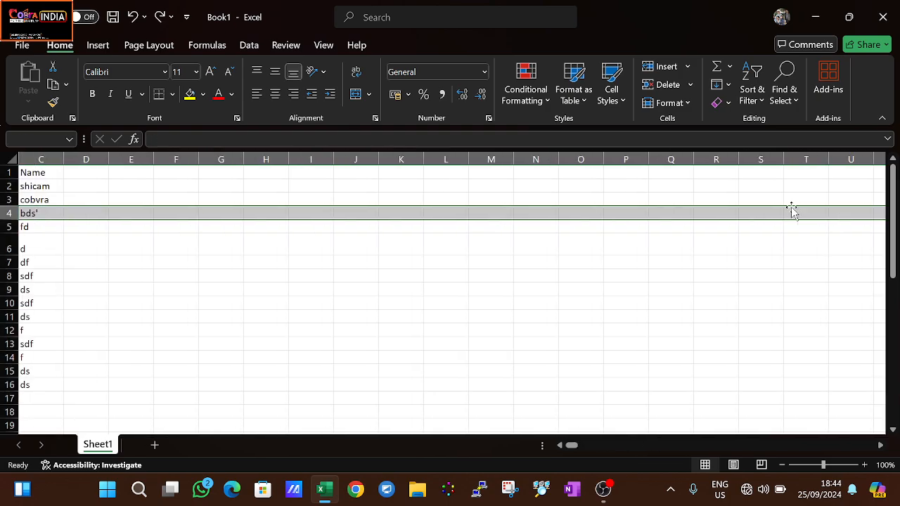
{"action": "left_click", "coordinate": [560, 445]}
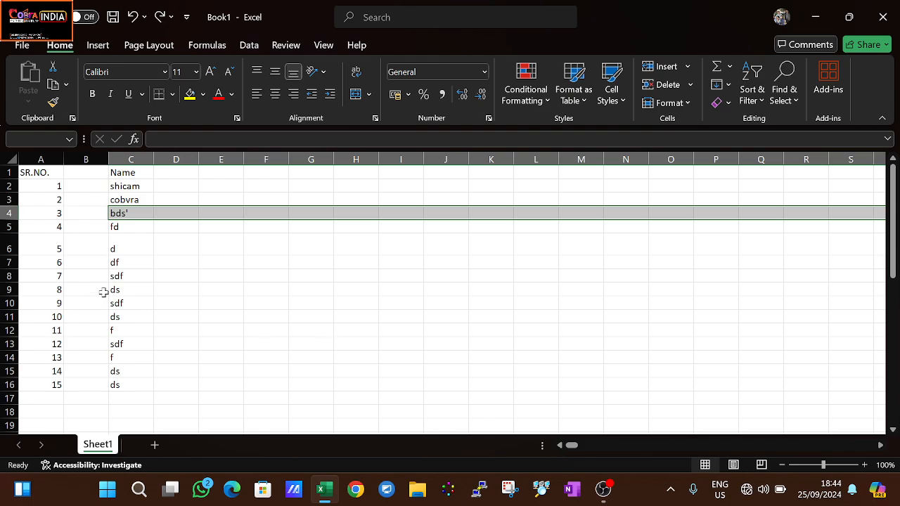
Step: Insert a blank cell at C7 with the Shift cells right option, and undo the insertion
{"action": "left_click", "coordinate": [116, 263]}
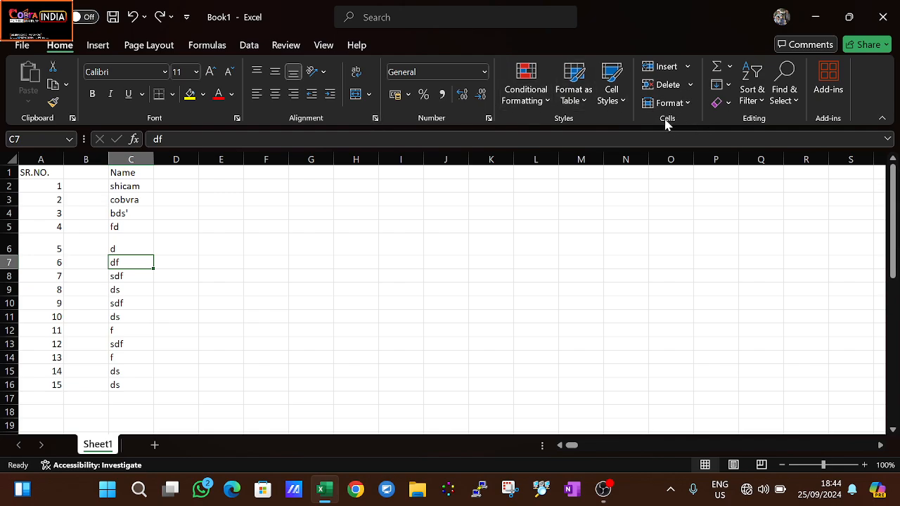
{"action": "left_click", "coordinate": [688, 69]}
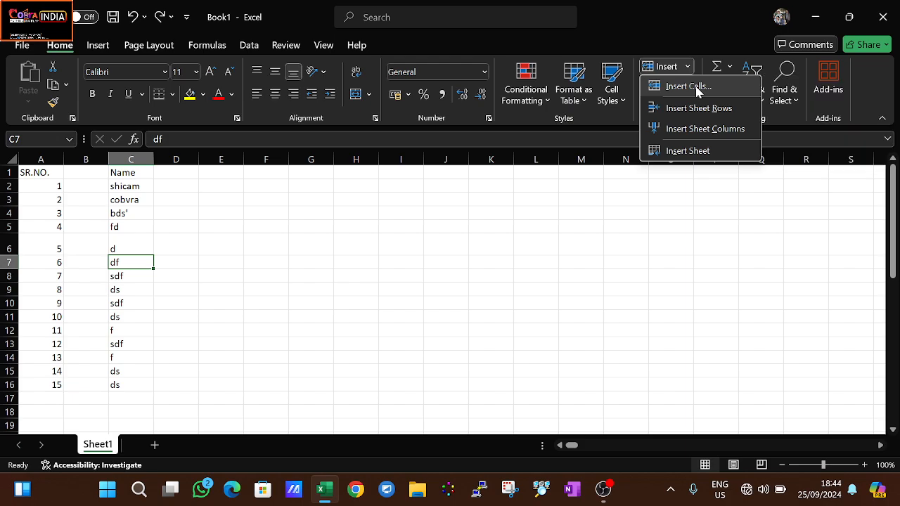
{"action": "left_click", "coordinate": [696, 89]}
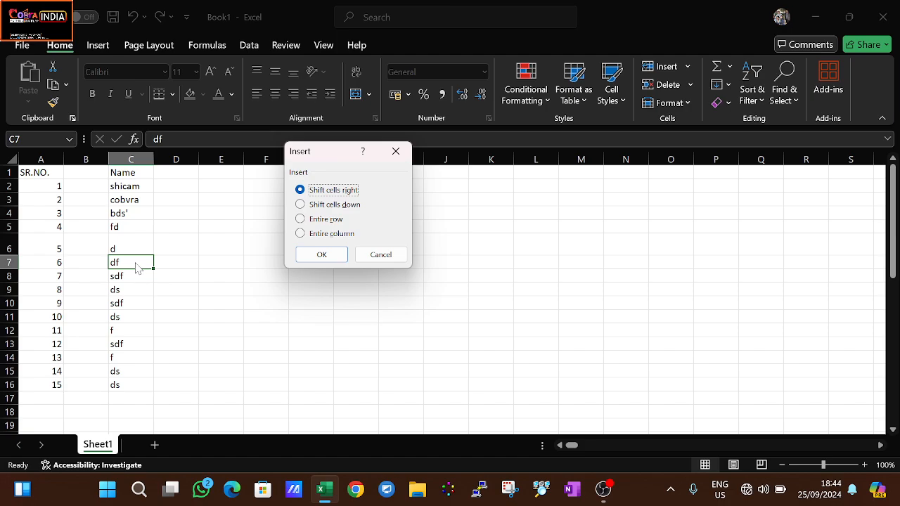
{"action": "left_click", "coordinate": [322, 255]}
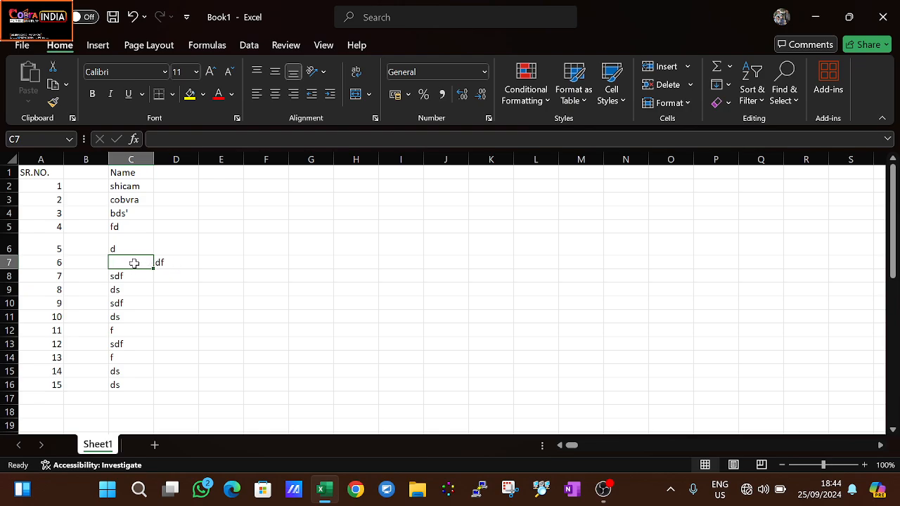
{"action": "key", "text": "ctrl+z"}
Step: Insert a blank cell at C7 with Shift cells down, highlight the shifted names in C8:C17, and undo the insertion
{"action": "left_click", "coordinate": [687, 69]}
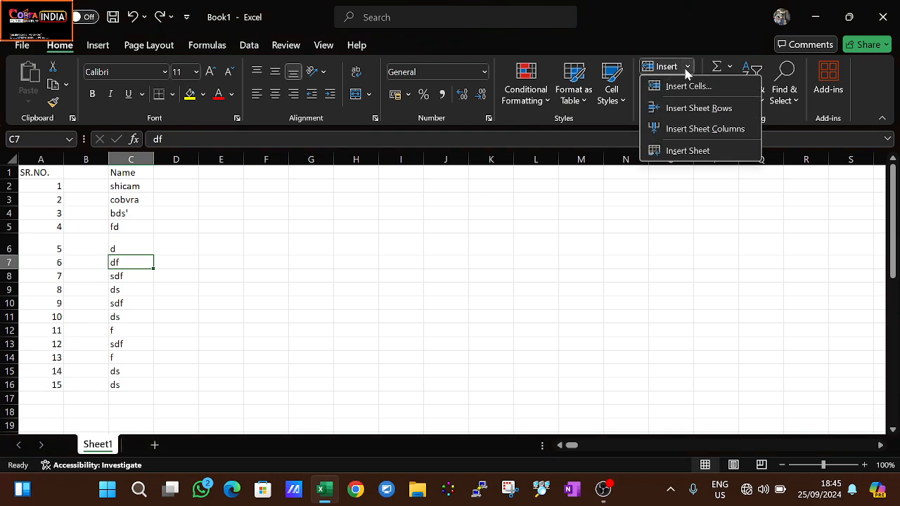
{"action": "left_click", "coordinate": [685, 87]}
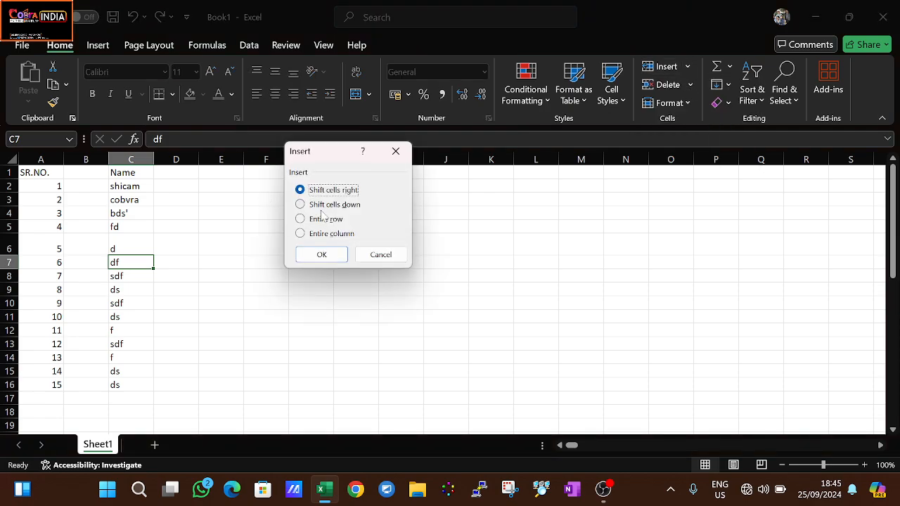
{"action": "left_click", "coordinate": [320, 204]}
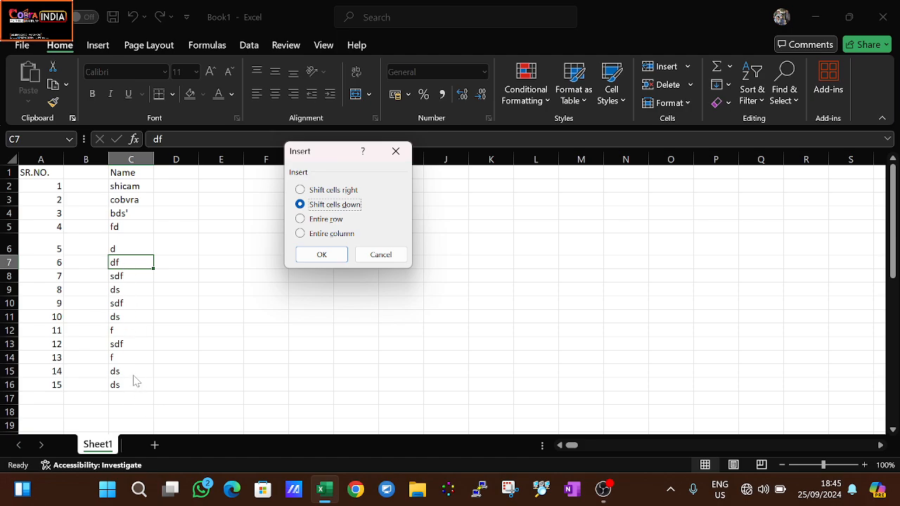
{"action": "left_click", "coordinate": [321, 254]}
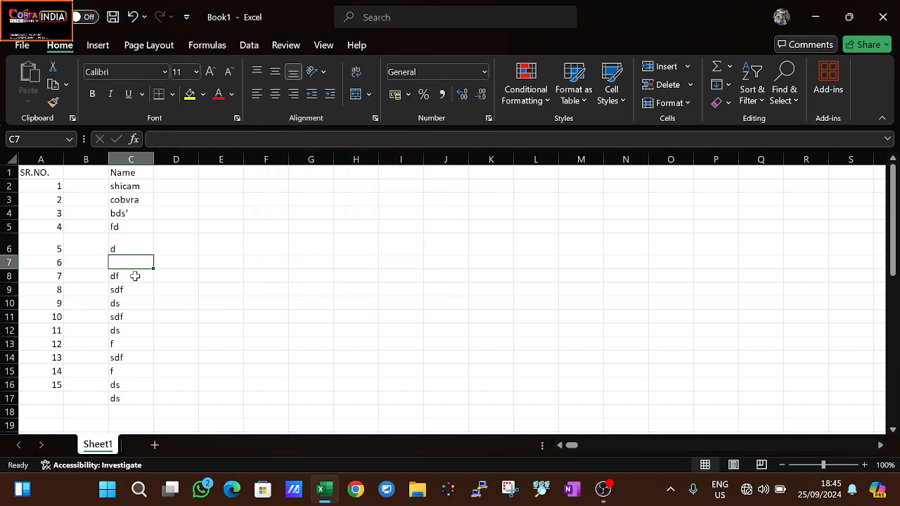
{"action": "left_click_drag", "start_coordinate": [134, 276], "coordinate": [127, 399]}
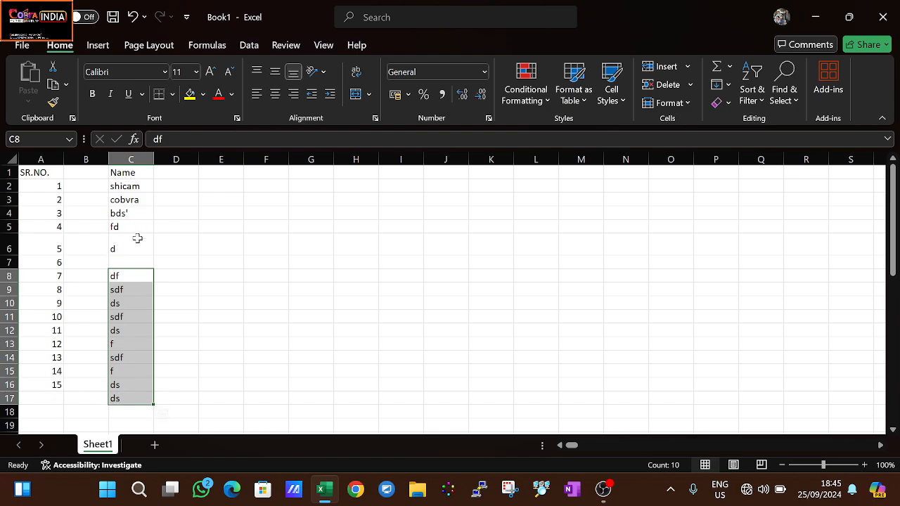
{"action": "left_click", "coordinate": [130, 264]}
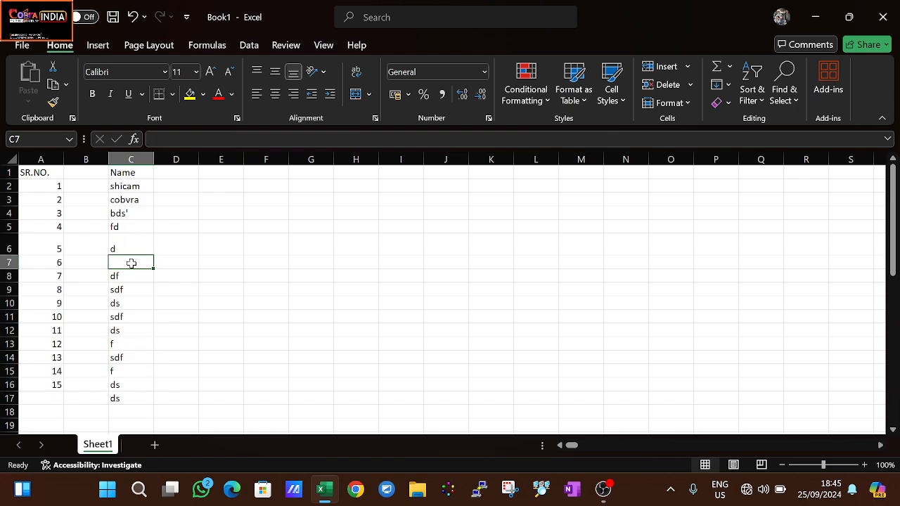
{"action": "left_click_drag", "start_coordinate": [127, 281], "coordinate": [137, 396]}
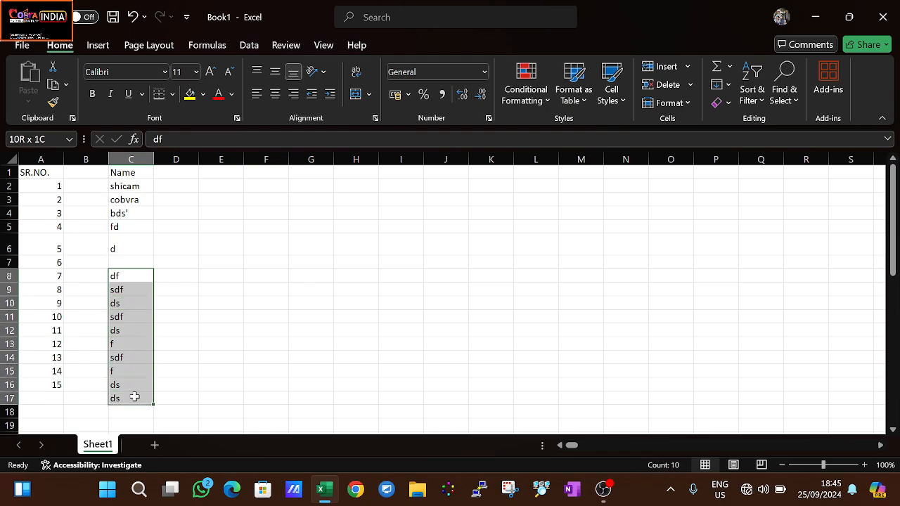
{"action": "left_click", "coordinate": [131, 262]}
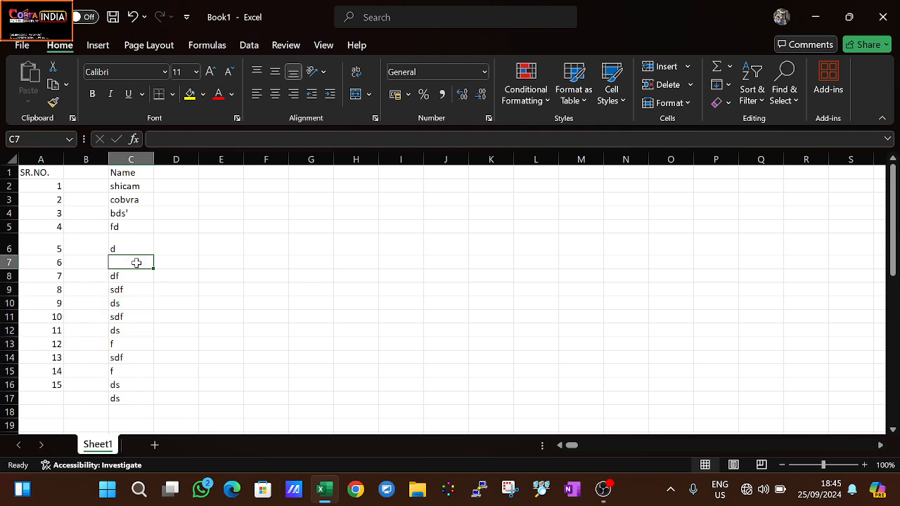
{"action": "key", "text": "ctrl+z"}
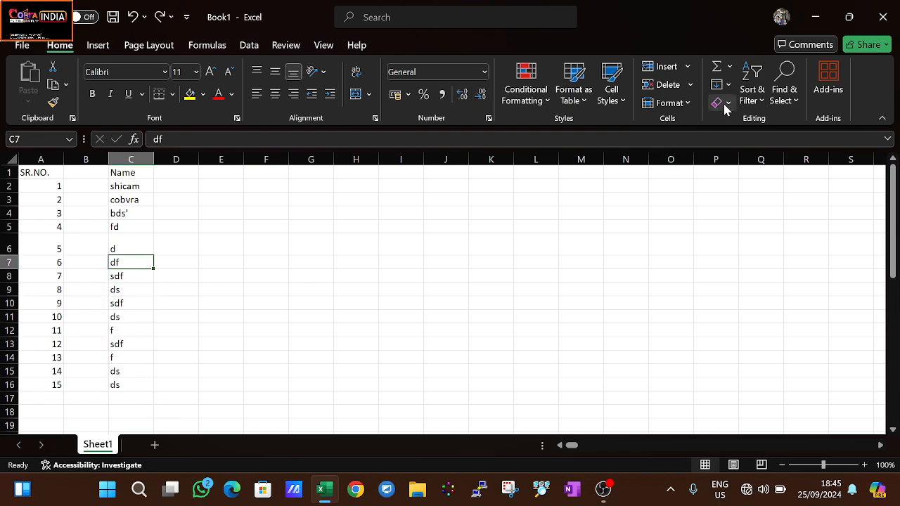
Step: Insert an entire row above row 7 from cell C7 with the Entire row option, and undo the insertion
{"action": "left_click", "coordinate": [687, 68]}
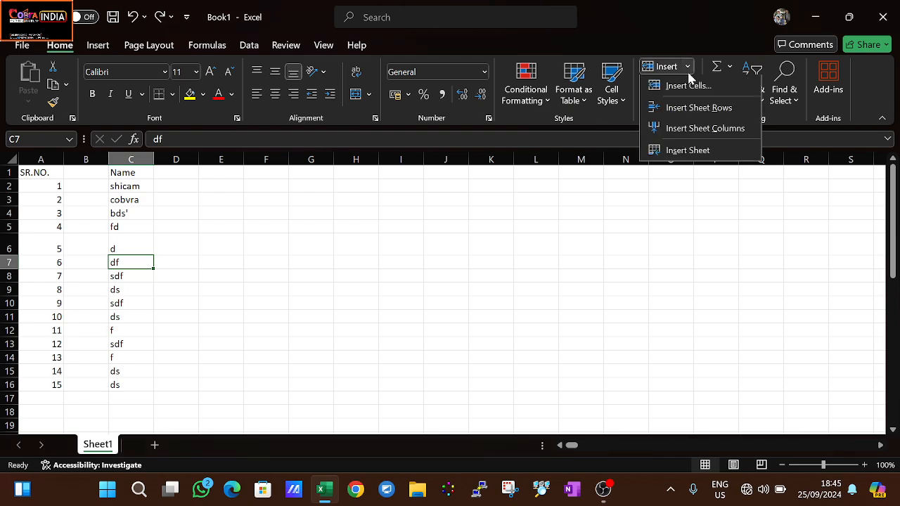
{"action": "left_click", "coordinate": [685, 87]}
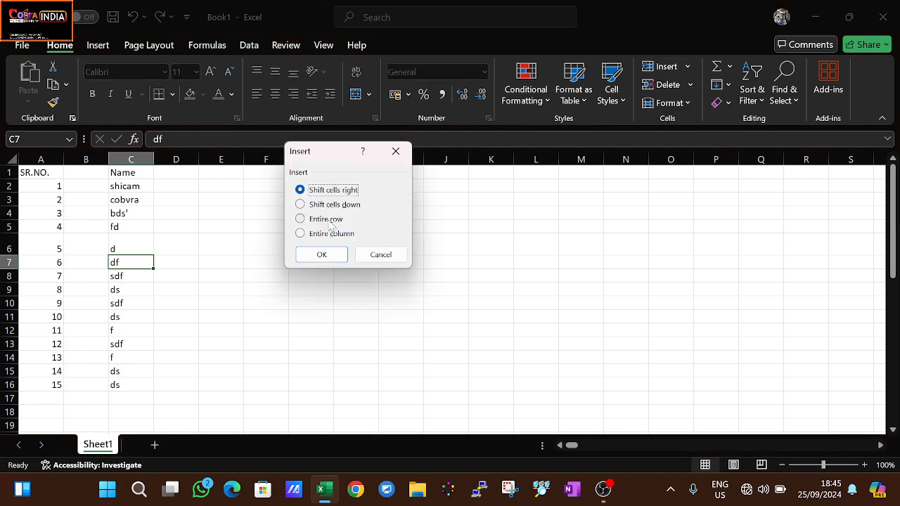
{"action": "left_click", "coordinate": [325, 220]}
{"action": "left_click", "coordinate": [325, 255]}
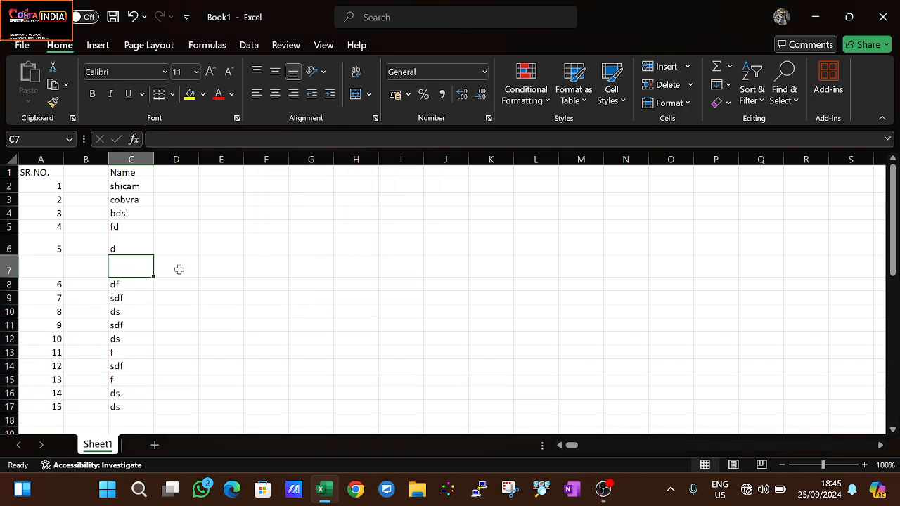
{"action": "key", "text": "ctrl+z"}
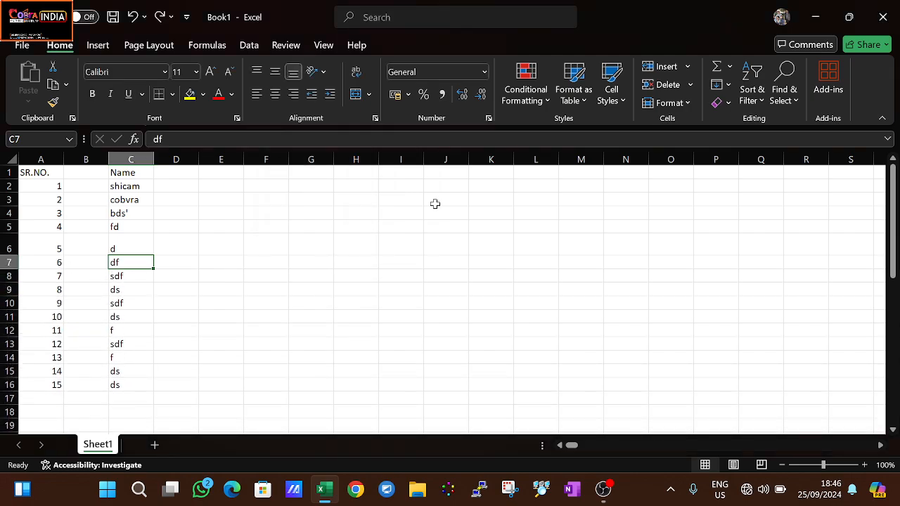
Step: Insert a whole column before column C from cell C7 with the Entire column option, and undo the insertion
{"action": "left_click", "coordinate": [688, 64]}
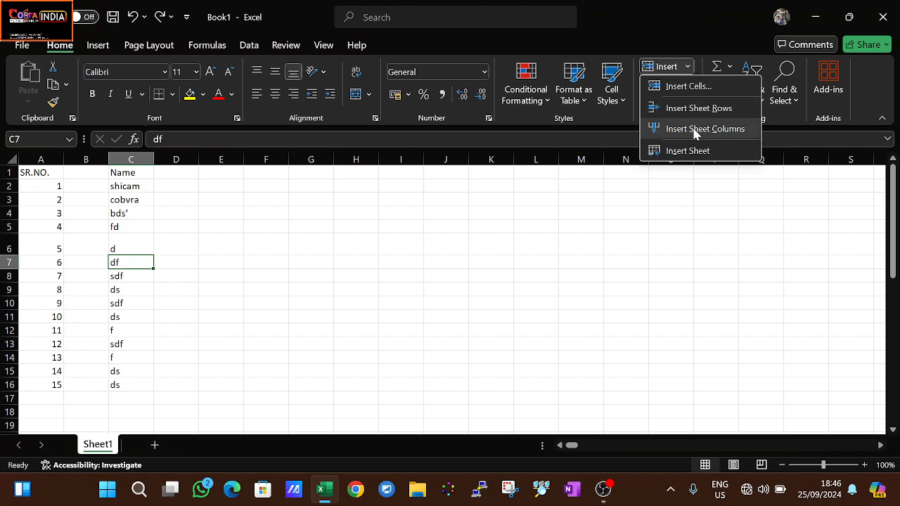
{"action": "left_click", "coordinate": [690, 87]}
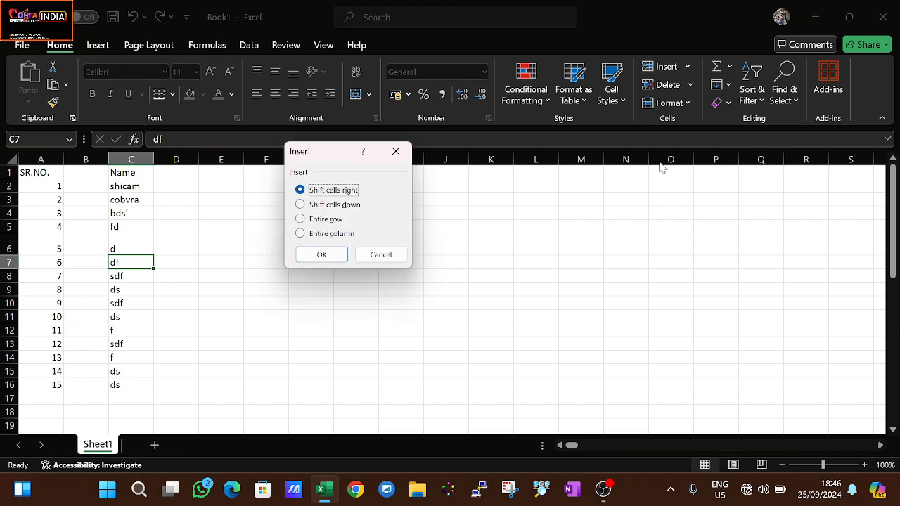
{"action": "left_click", "coordinate": [336, 234]}
{"action": "left_click", "coordinate": [314, 256]}
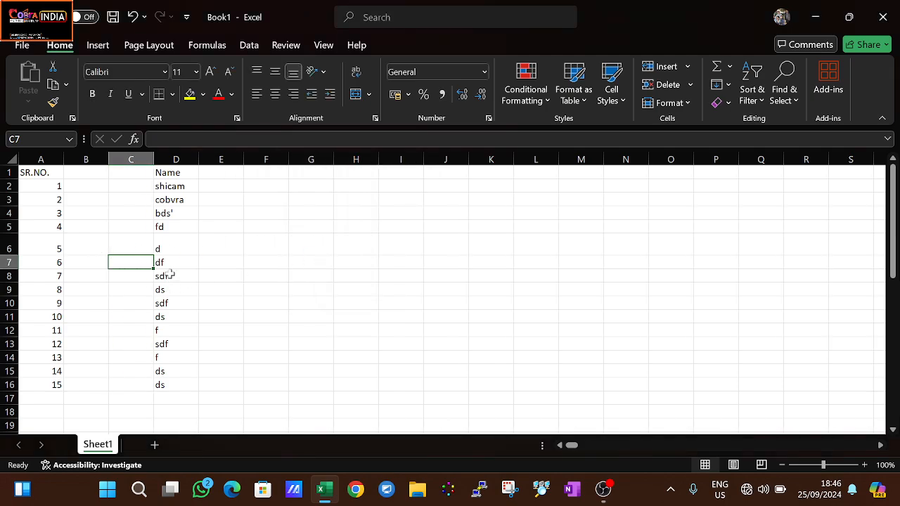
{"action": "key", "text": "ctrl+z"}
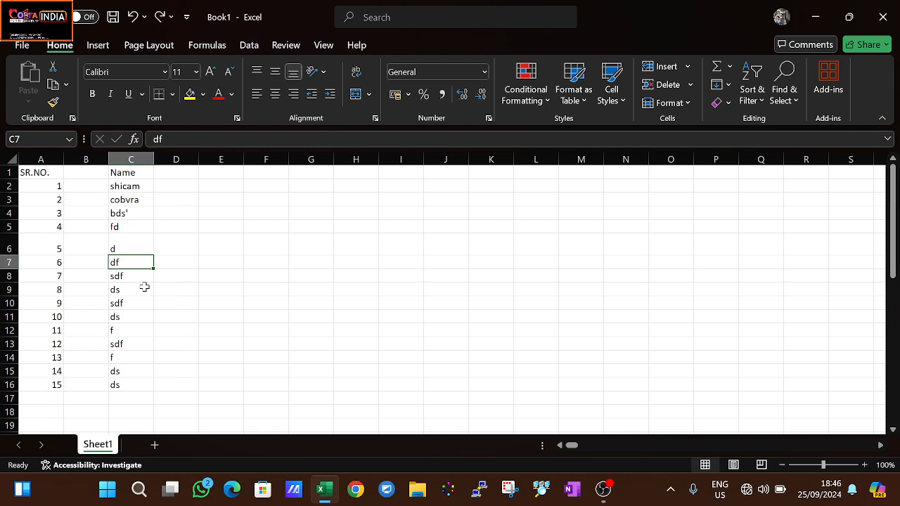
Step: Insert a sheet row above row 7 and a sheet column before column C from cell C7
{"action": "left_click", "coordinate": [687, 66]}
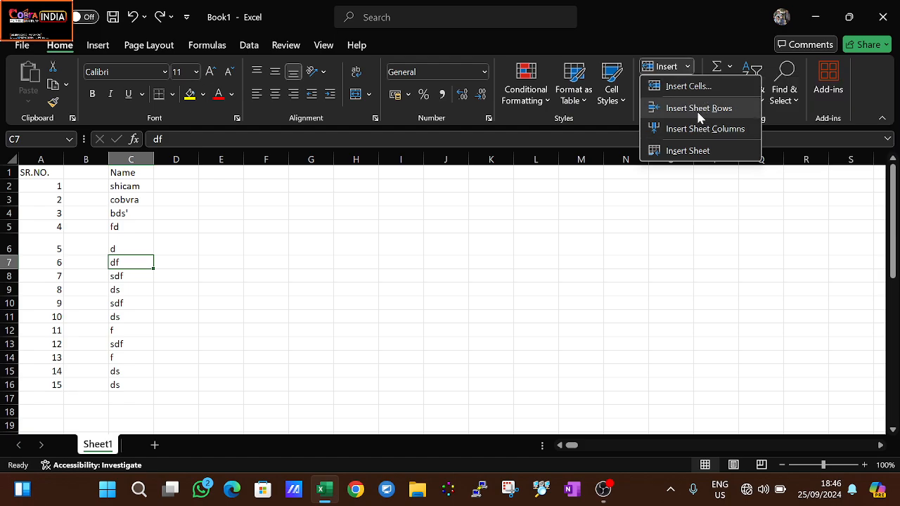
{"action": "left_click", "coordinate": [699, 109]}
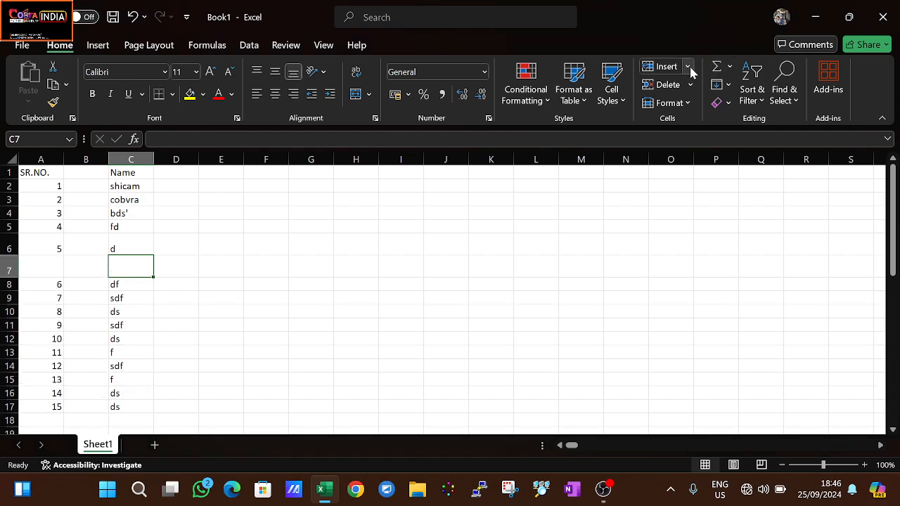
{"action": "left_click", "coordinate": [688, 67]}
{"action": "left_click", "coordinate": [687, 130]}
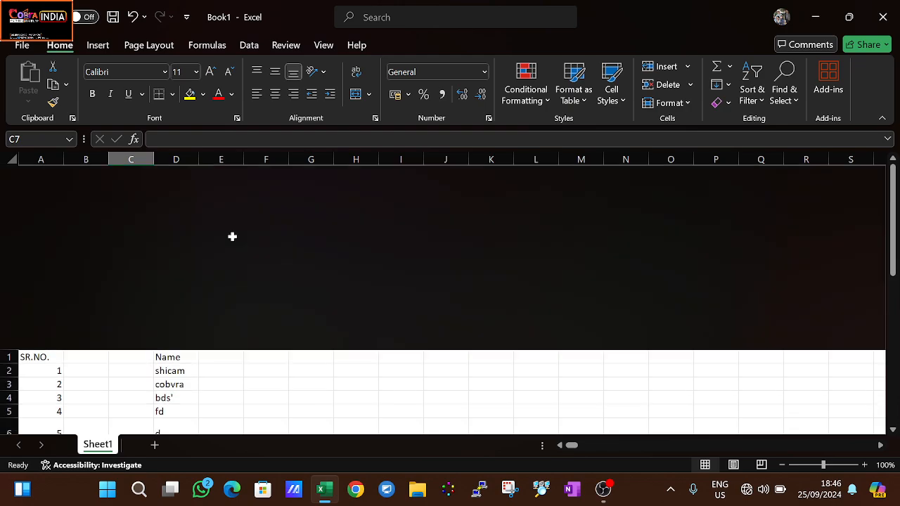
{"action": "scroll", "coordinate": [233, 237], "scroll_direction": "down", "scroll_amount": 1}
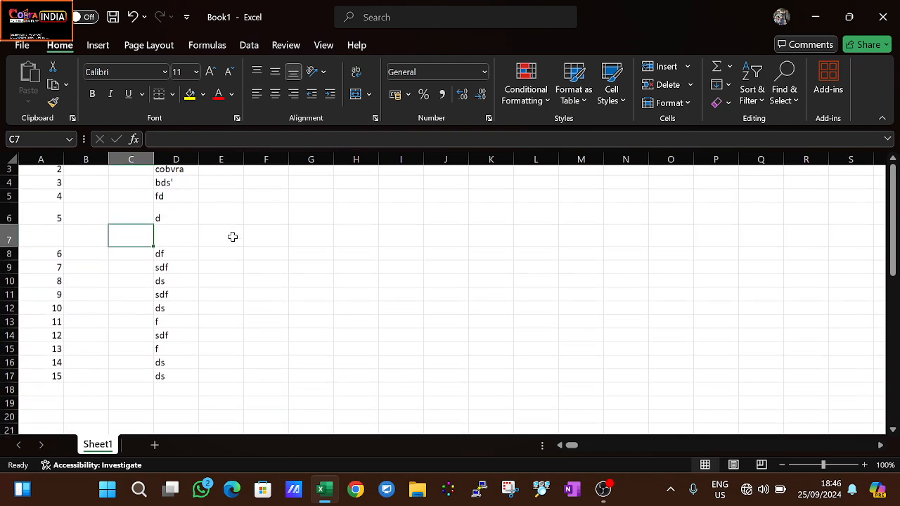
Step: Enter a sample name in the very last cell of column C, C1048576
{"action": "left_click", "coordinate": [140, 391]}
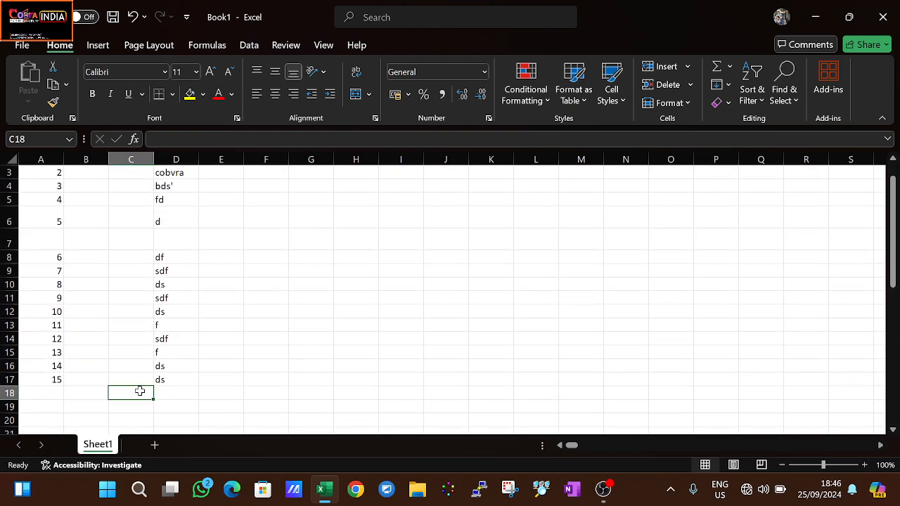
{"action": "key", "text": "ctrl+shift+Down"}
{"action": "scroll", "coordinate": [99, 380], "scroll_direction": "down", "scroll_amount": 3}
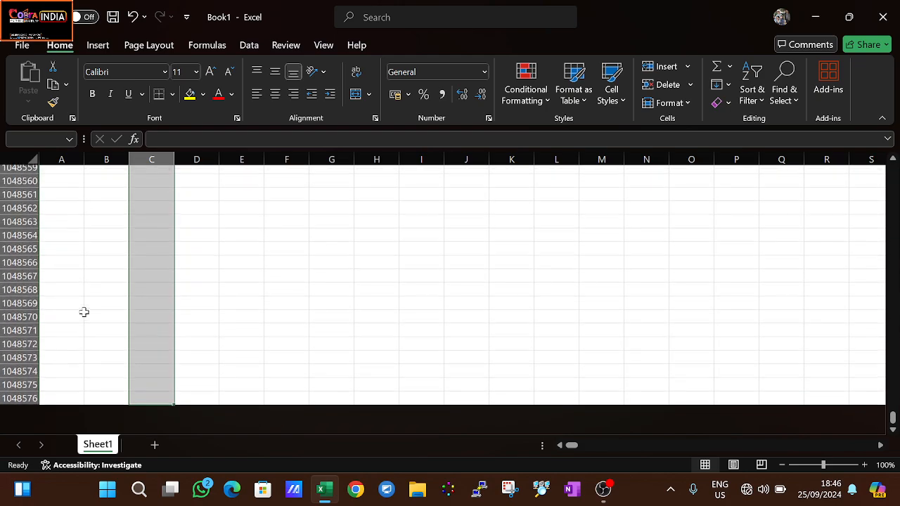
{"action": "left_click", "coordinate": [160, 400]}
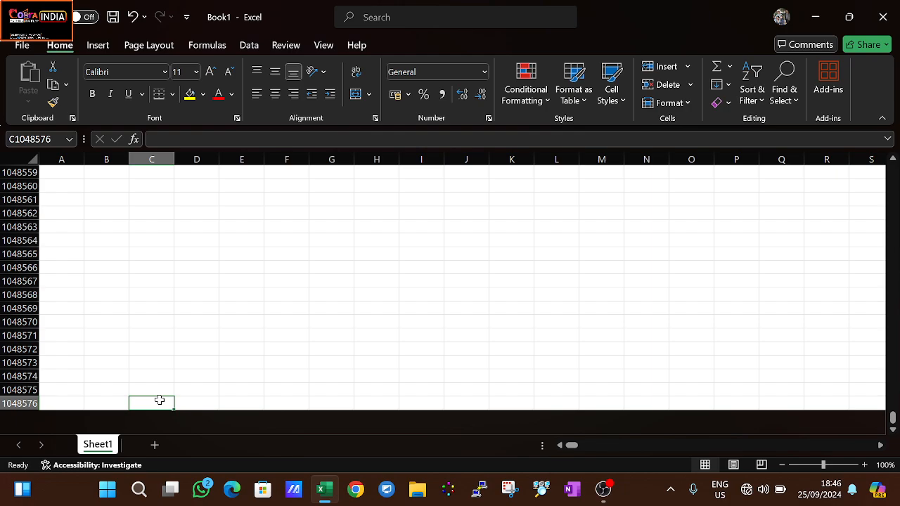
{"action": "type", "text": "rAJ"}
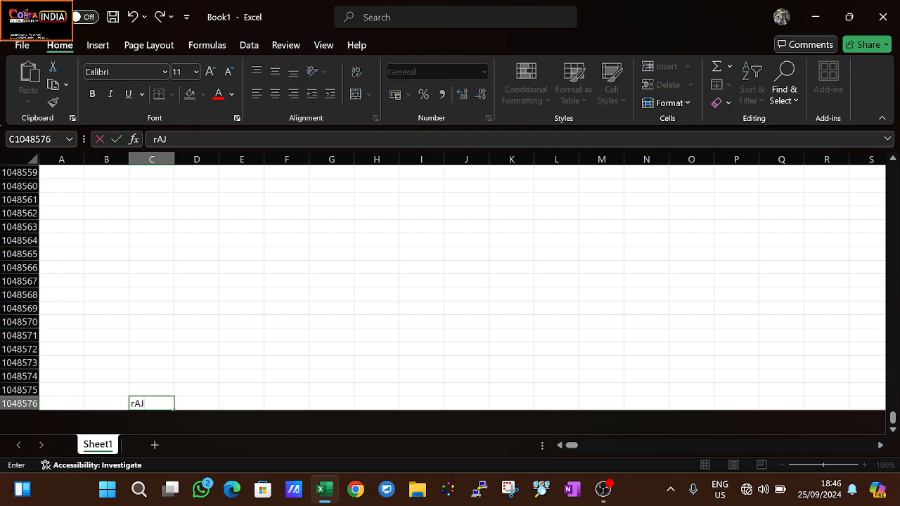
{"action": "left_click", "coordinate": [154, 389]}
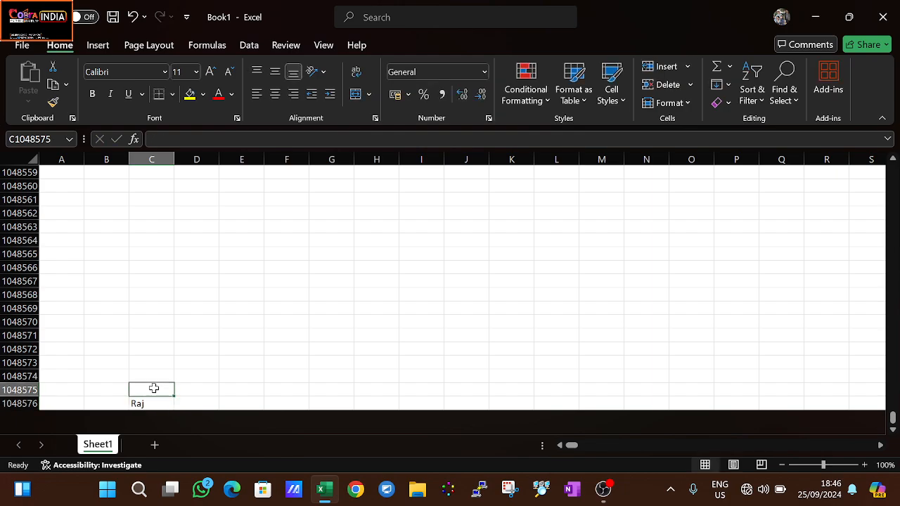
Step: Return to the list and try to insert an entire row above row 12 from cell C12
{"action": "key", "text": "ctrl+shift+Up"}
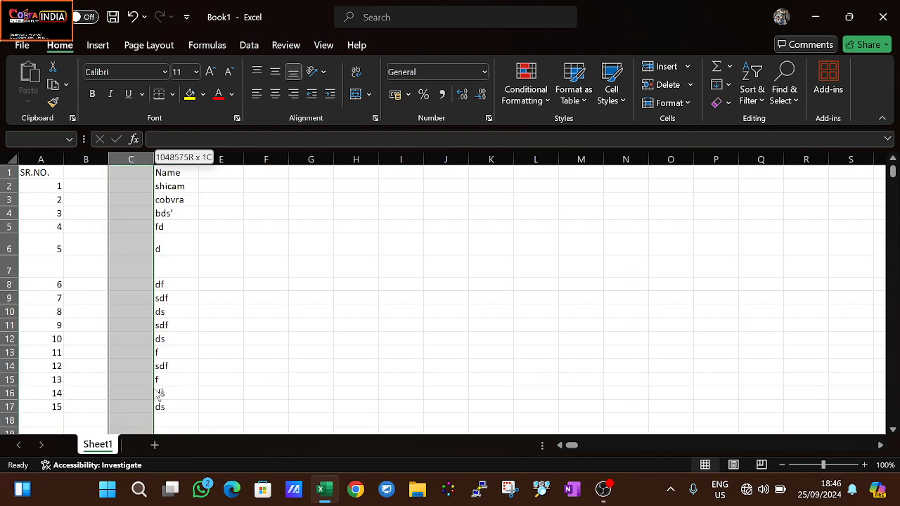
{"action": "scroll", "coordinate": [154, 389], "scroll_direction": "down", "scroll_amount": 1}
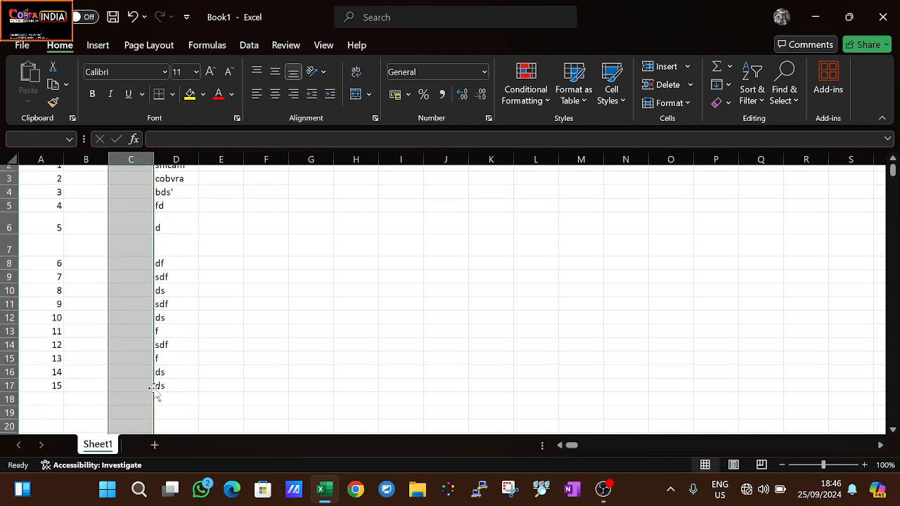
{"action": "left_click", "coordinate": [130, 301]}
{"action": "right_click", "coordinate": [128, 301]}
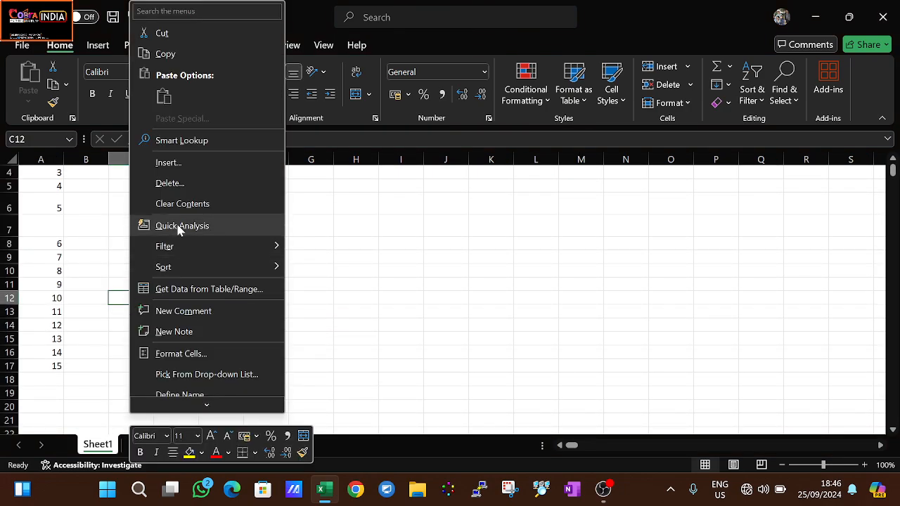
{"action": "left_click", "coordinate": [174, 163]}
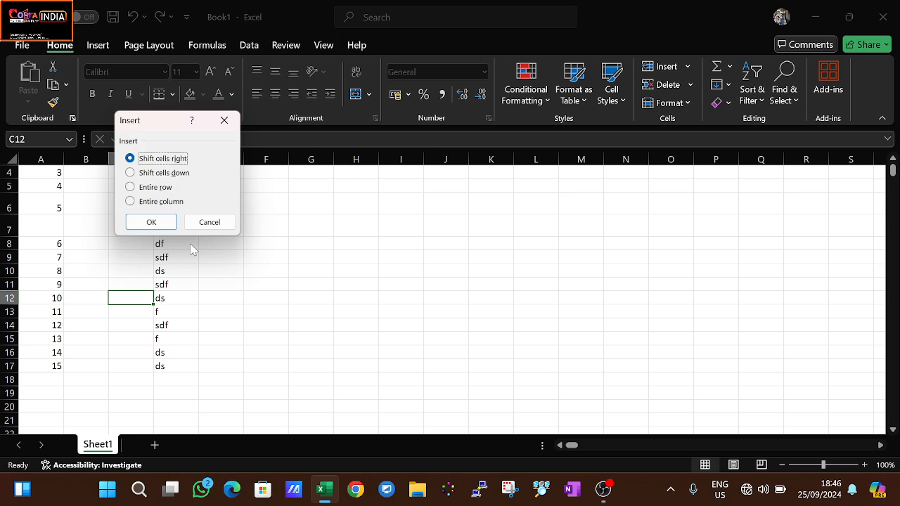
{"action": "left_click", "coordinate": [166, 188]}
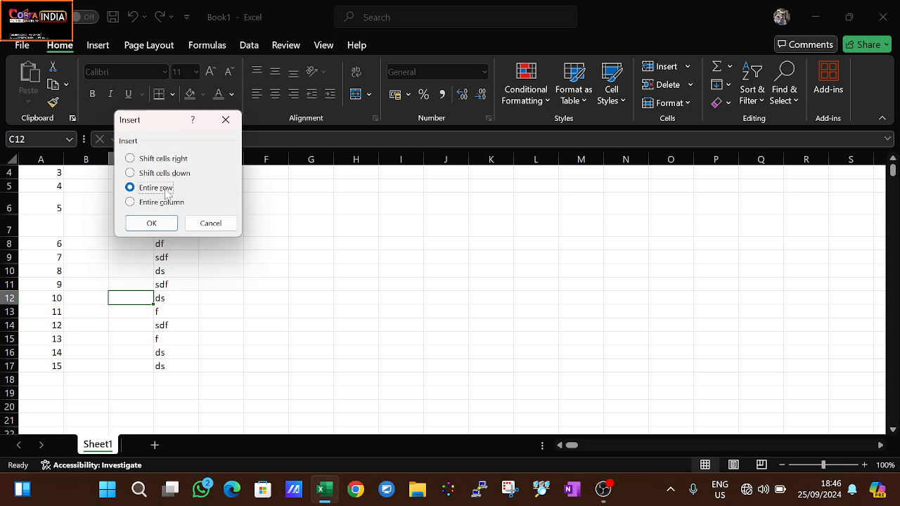
{"action": "left_click", "coordinate": [164, 226]}
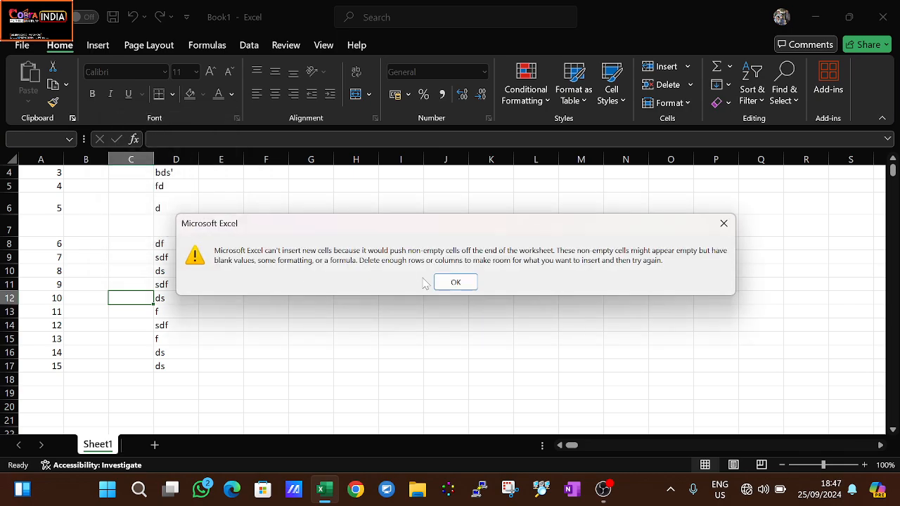
{"action": "left_click", "coordinate": [460, 285]}
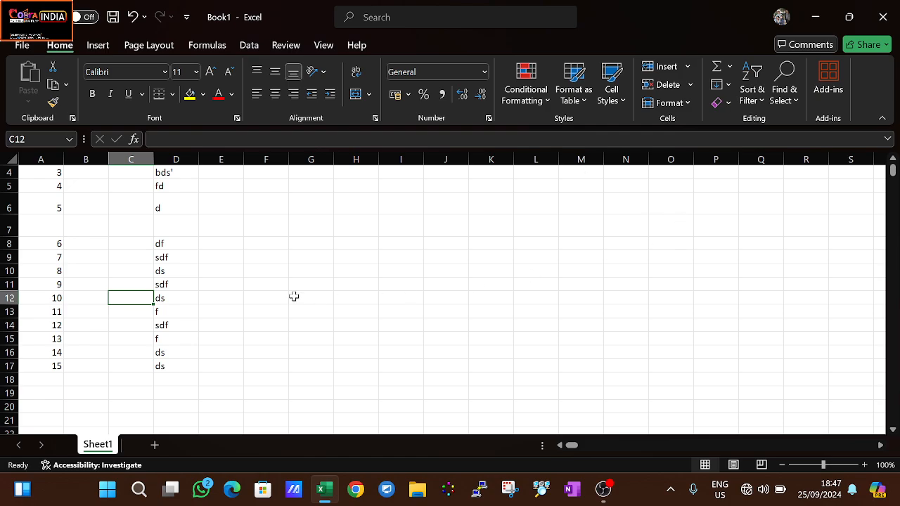
Step: Clear the whole SR.NO. and Name list in A1:D18
{"action": "left_click_drag", "start_coordinate": [188, 377], "coordinate": [59, 96]}
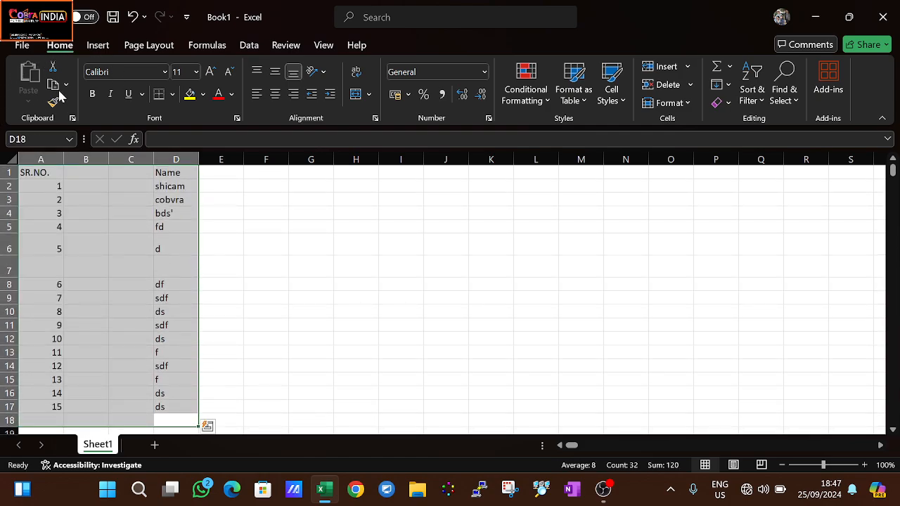
{"action": "key", "text": "Delete"}
{"action": "left_click", "coordinate": [104, 200]}
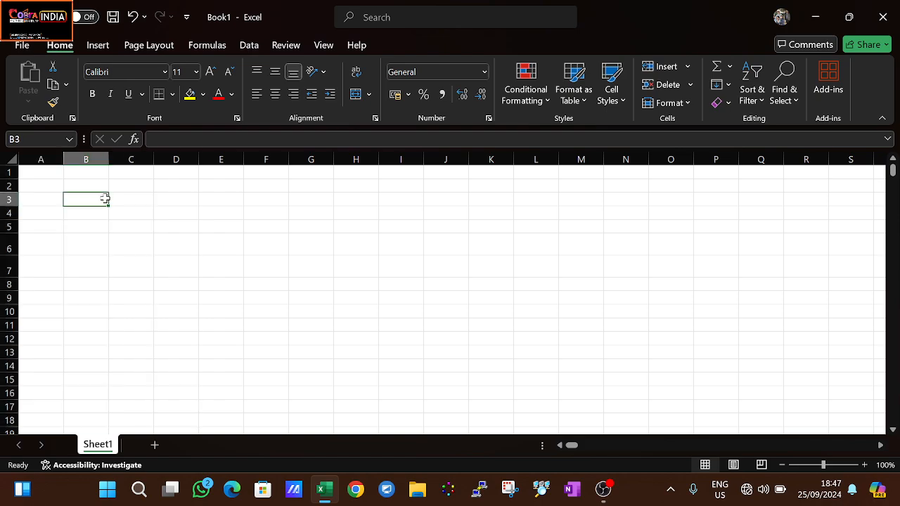
{"action": "left_click", "coordinate": [134, 208]}
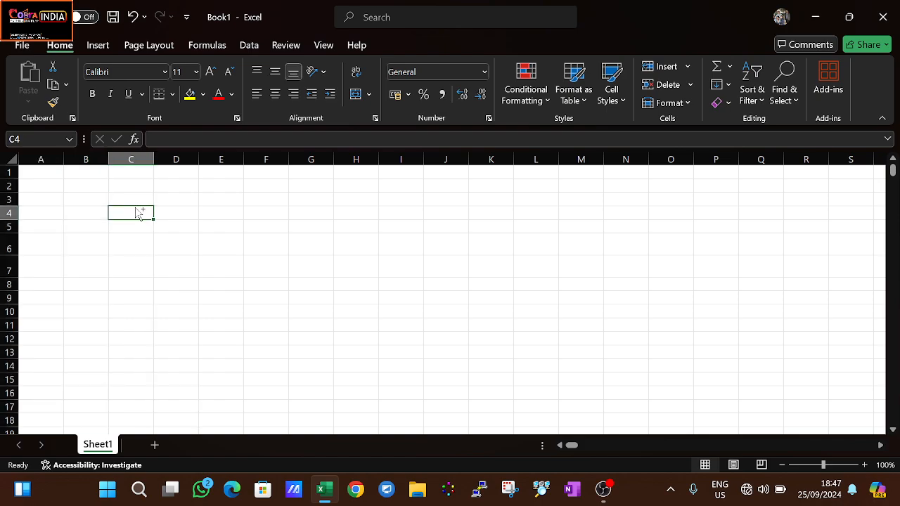
{"action": "key", "text": "ctrl+shift+Down"}
{"action": "key", "text": "ctrl+BackSpace"}
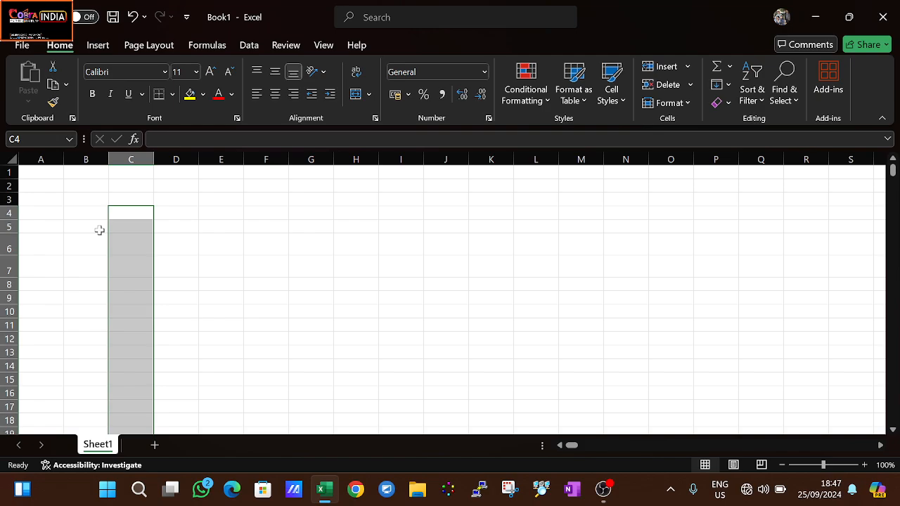
{"action": "left_click_drag", "start_coordinate": [98, 229], "coordinate": [7, 226]}
{"action": "left_click", "coordinate": [7, 225]}
Step: Insert two blank columns before column C one after the other, accepting the large operation each time
{"action": "left_click", "coordinate": [131, 160]}
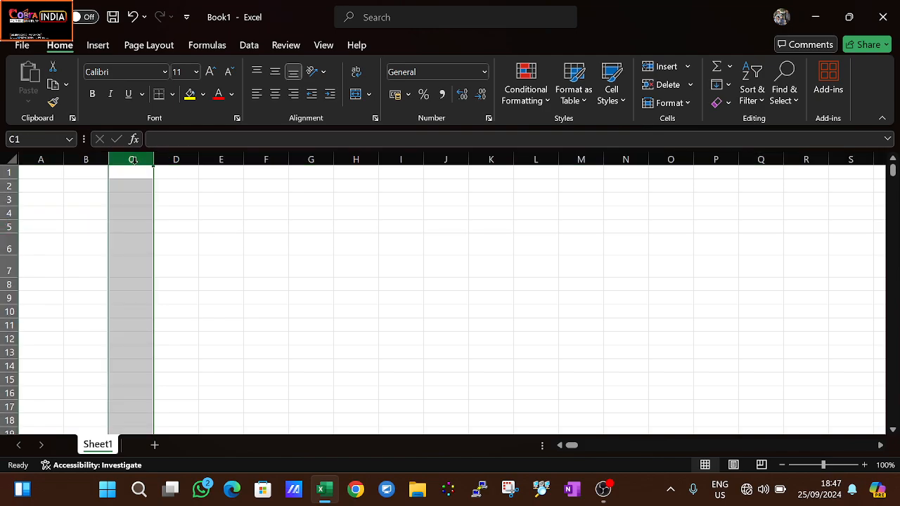
{"action": "right_click", "coordinate": [134, 163]}
{"action": "left_click", "coordinate": [176, 305]}
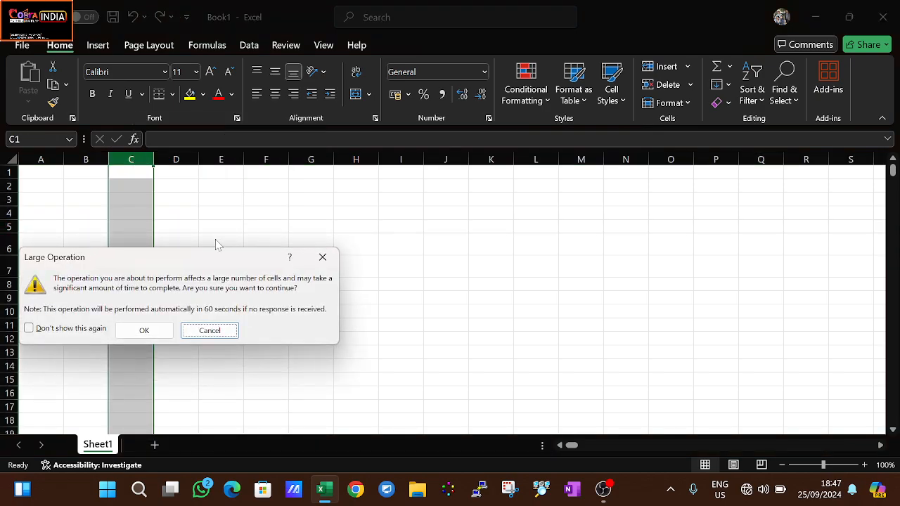
{"action": "left_click", "coordinate": [145, 331]}
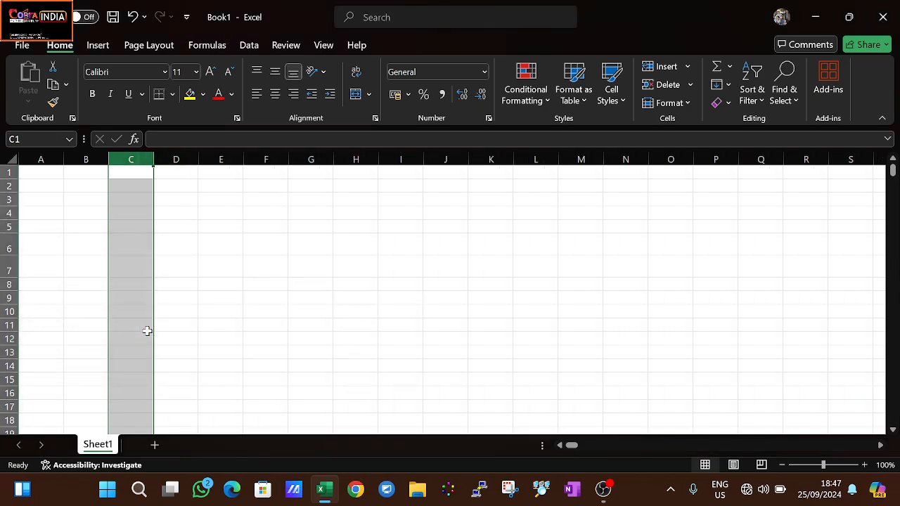
{"action": "right_click", "coordinate": [142, 161]}
{"action": "left_click", "coordinate": [189, 304]}
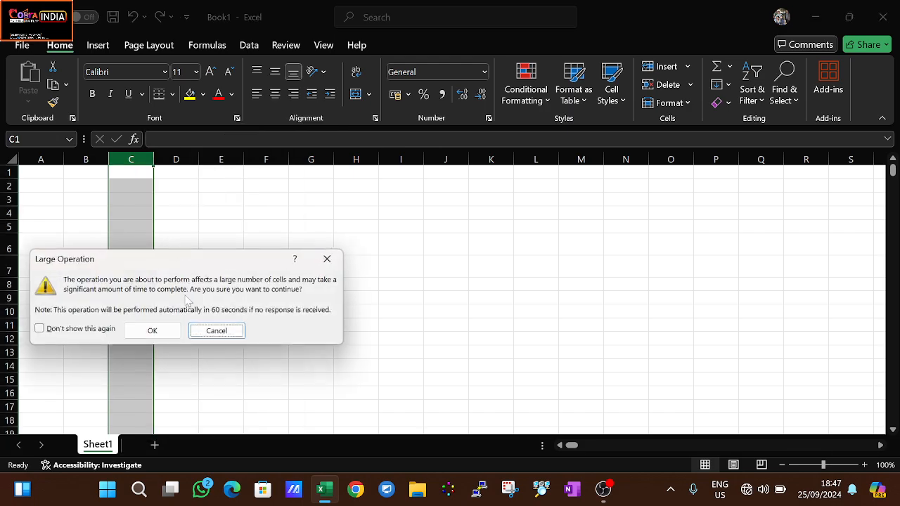
{"action": "left_click", "coordinate": [166, 330]}
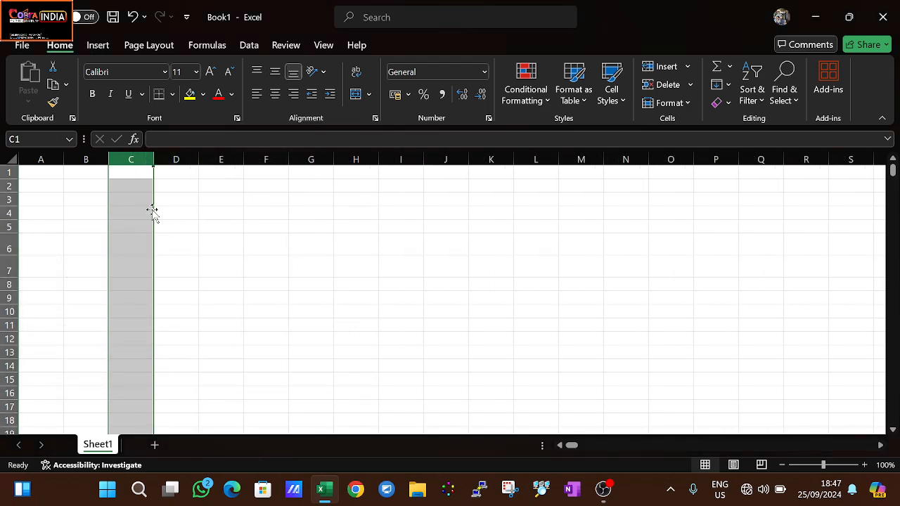
Step: Enter czcz in C3 and insert a column before column C, accepting the large operation, and undo both the insertion and the entry
{"action": "left_click", "coordinate": [138, 199]}
{"action": "type", "text": "czcz"}
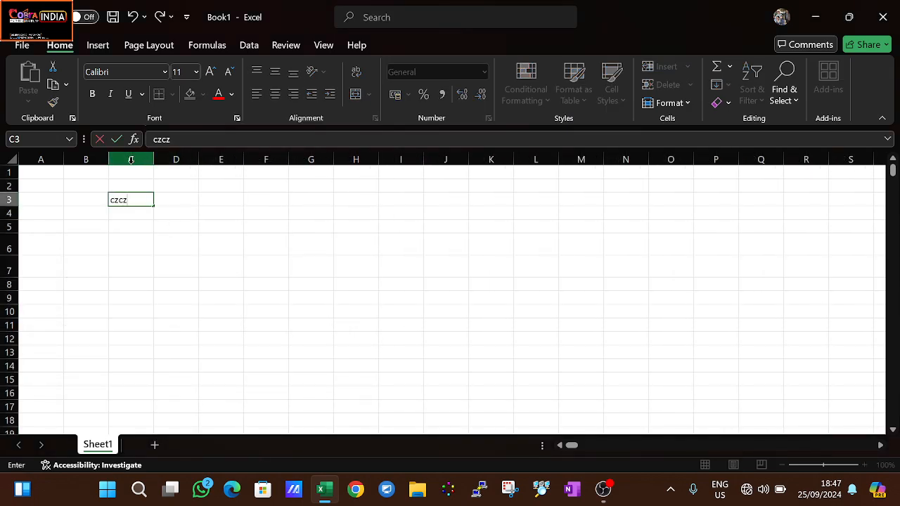
{"action": "left_click", "coordinate": [131, 160]}
{"action": "right_click", "coordinate": [131, 160]}
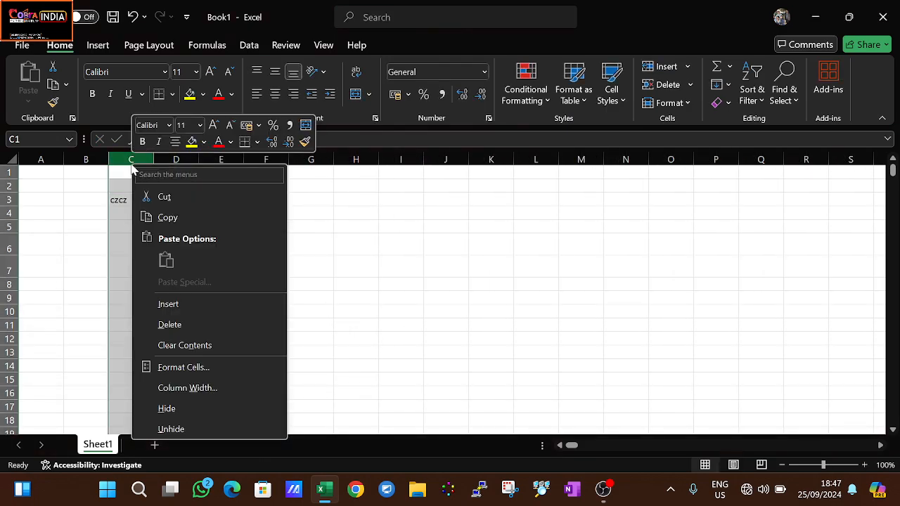
{"action": "left_click", "coordinate": [169, 304]}
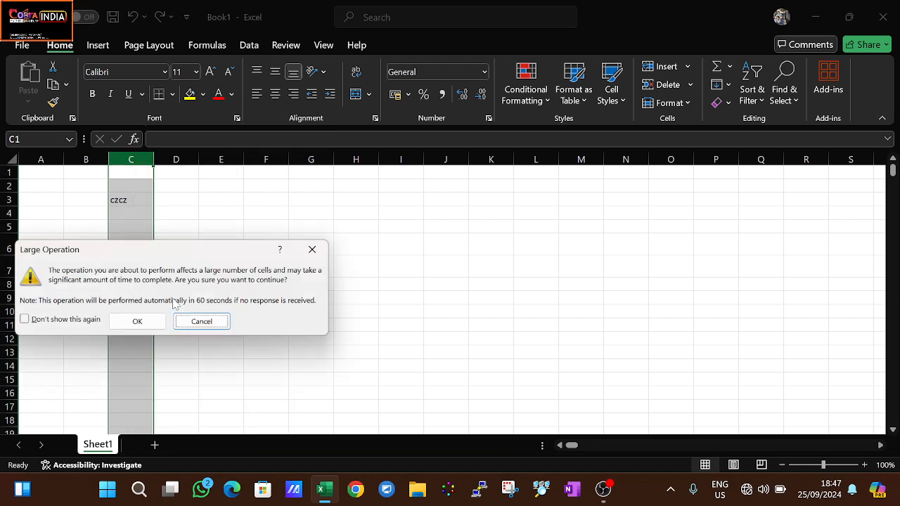
{"action": "left_click", "coordinate": [137, 322]}
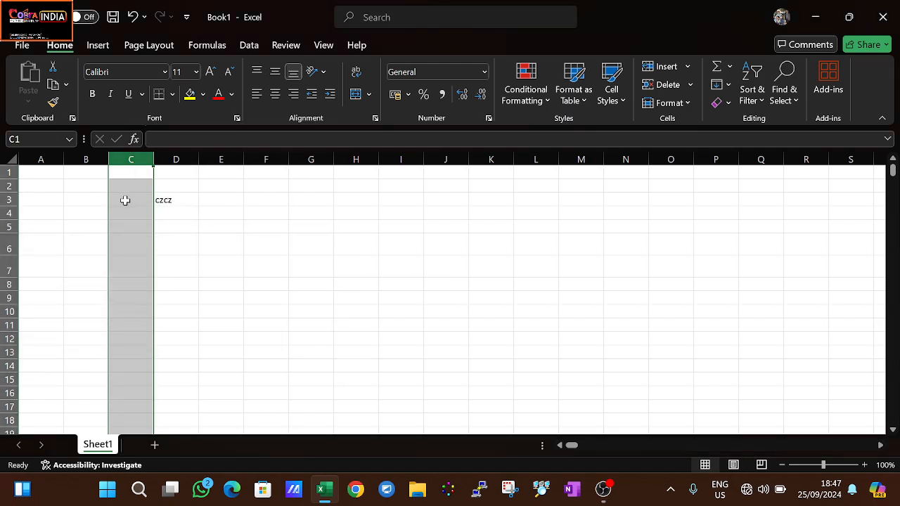
{"action": "left_click", "coordinate": [169, 213]}
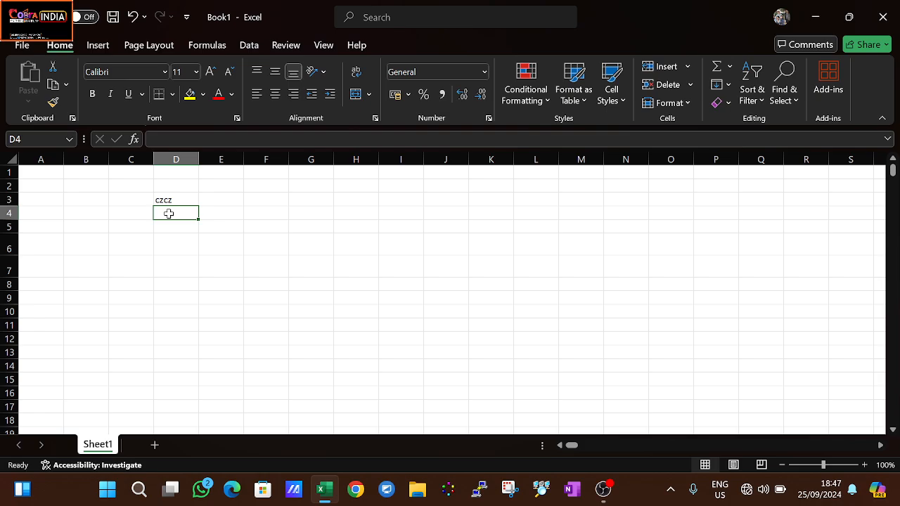
{"action": "key", "text": "ctrl+z"}
{"action": "key", "text": "ctrl+z"}
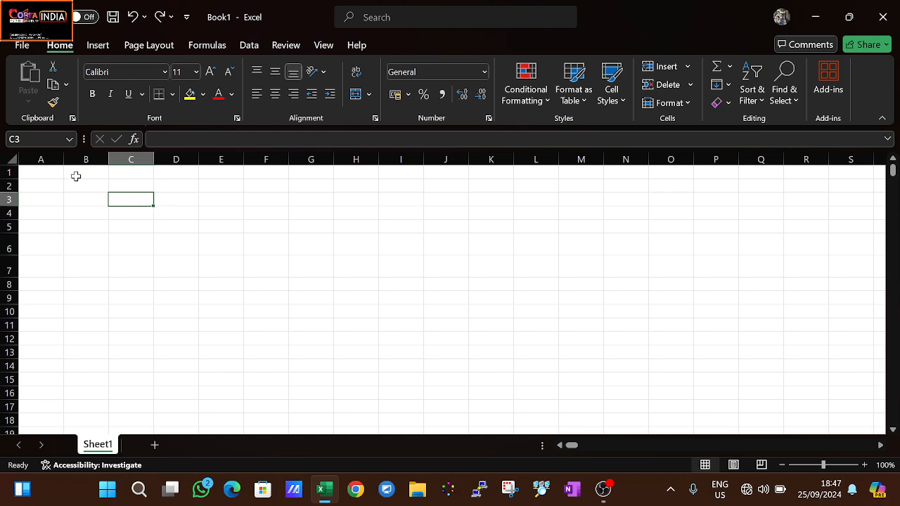
{"action": "left_click", "coordinate": [50, 173]}
{"action": "left_click", "coordinate": [80, 171]}
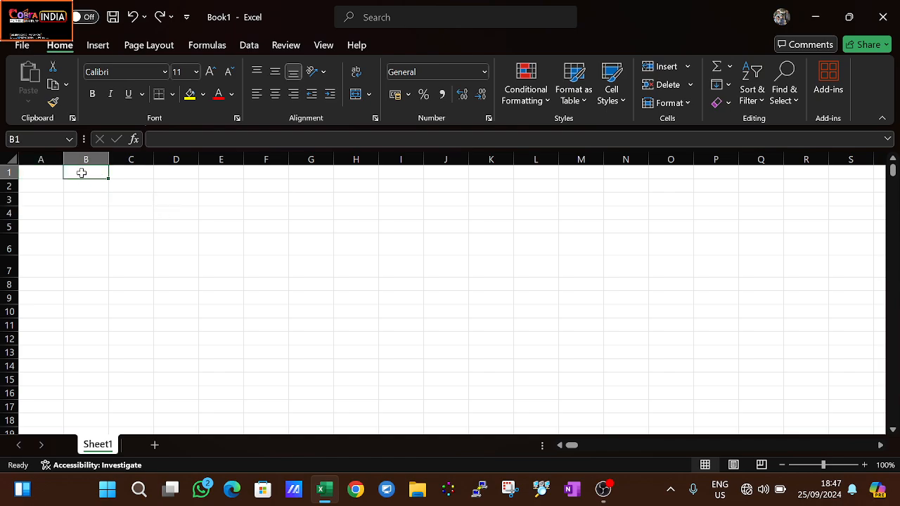
{"action": "left_click", "coordinate": [138, 176]}
{"action": "left_click", "coordinate": [177, 175]}
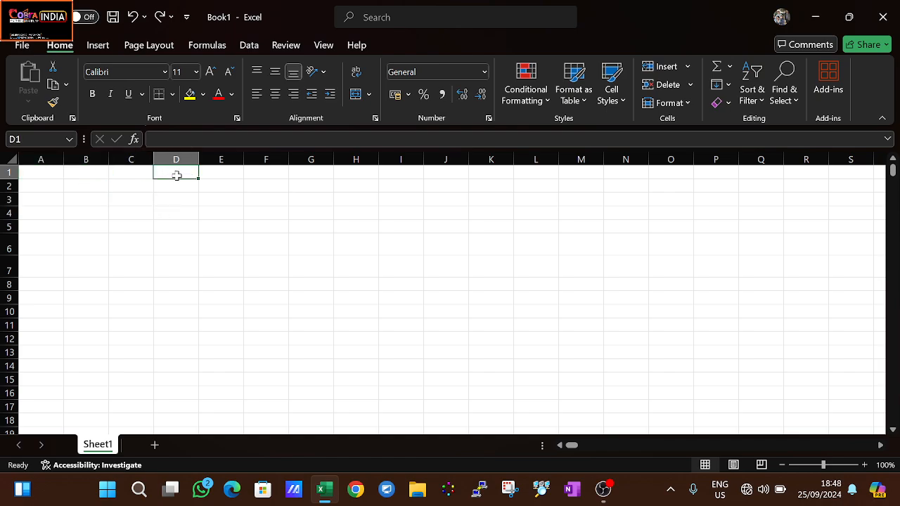
{"action": "left_click_drag", "start_coordinate": [176, 204], "coordinate": [54, 169]}
{"action": "left_click", "coordinate": [57, 172]}
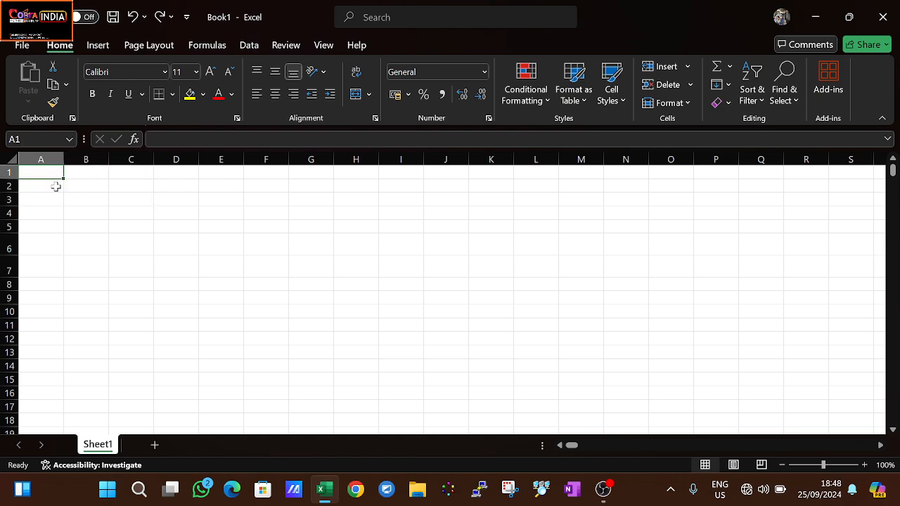
{"action": "left_click", "coordinate": [56, 187]}
{"action": "left_click_drag", "start_coordinate": [81, 188], "coordinate": [127, 187]}
{"action": "left_click", "coordinate": [127, 188]}
Step: Enter the headers ar., namwe and marks in cells A2, B2 and C2
{"action": "left_click", "coordinate": [61, 186]}
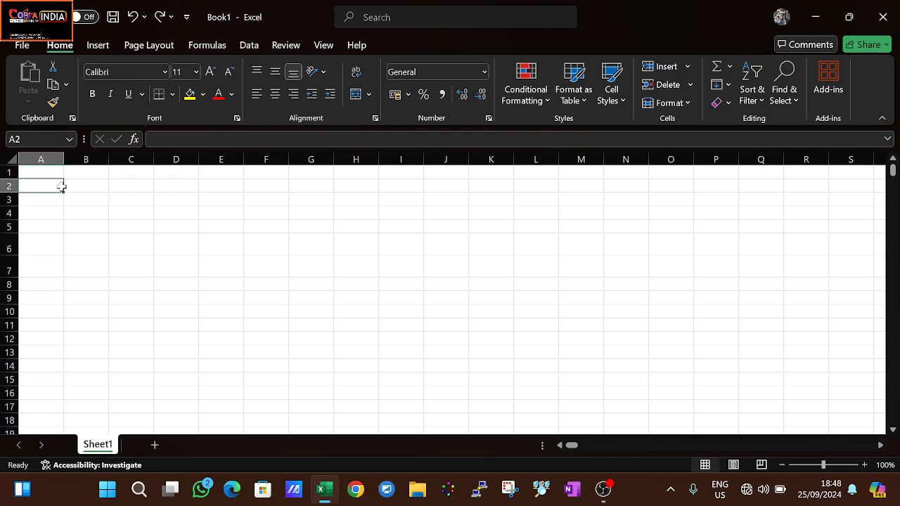
{"action": "type", "text": "ar."}
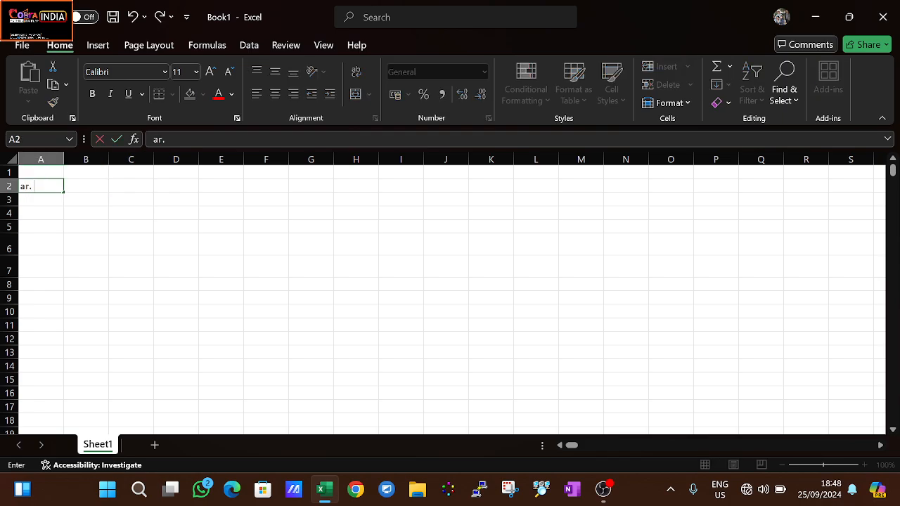
{"action": "left_click", "coordinate": [63, 187]}
{"action": "type", "text": "namwe"}
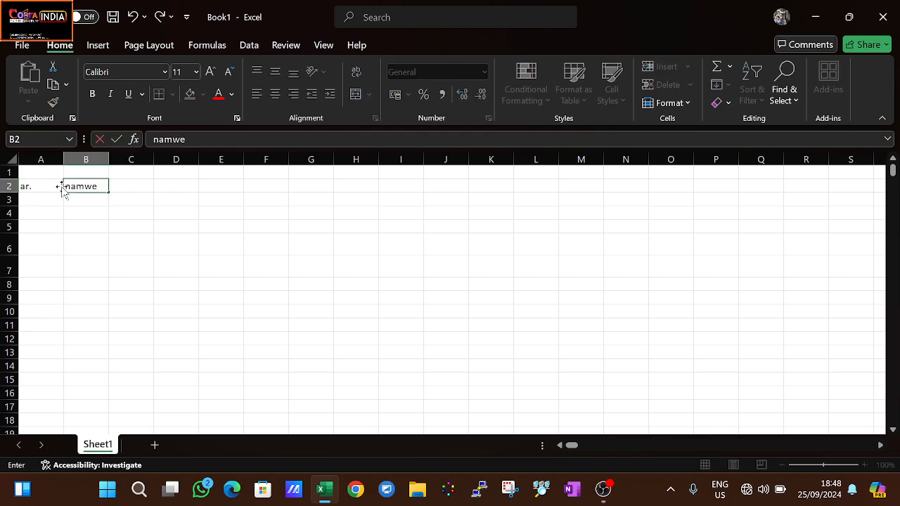
{"action": "key", "text": "Tab"}
{"action": "type", "text": "ma"}
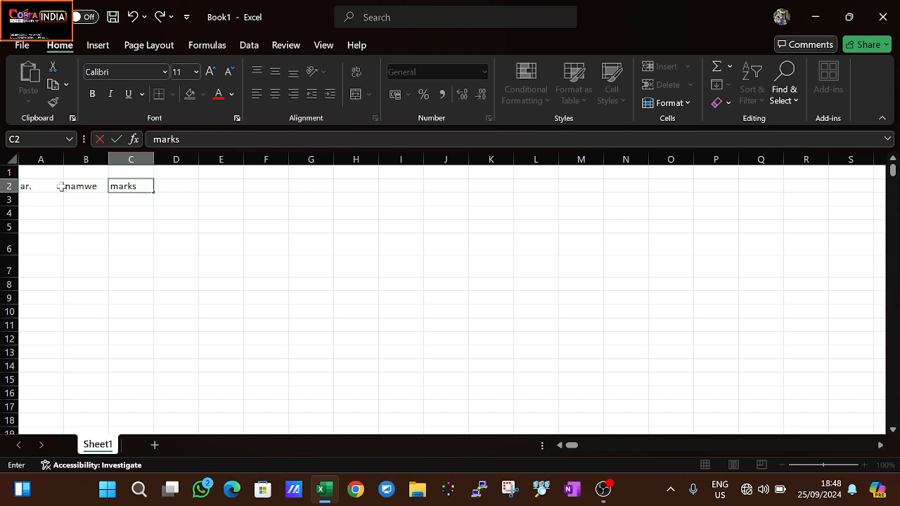
{"action": "type", "text": "rks"}
Step: Enter the title text nsdkfnlkfnlksdfnsd,mfmds,fmsd. in cell A1 above the headers
{"action": "left_click_drag", "start_coordinate": [98, 225], "coordinate": [53, 170]}
{"action": "left_click", "coordinate": [43, 174]}
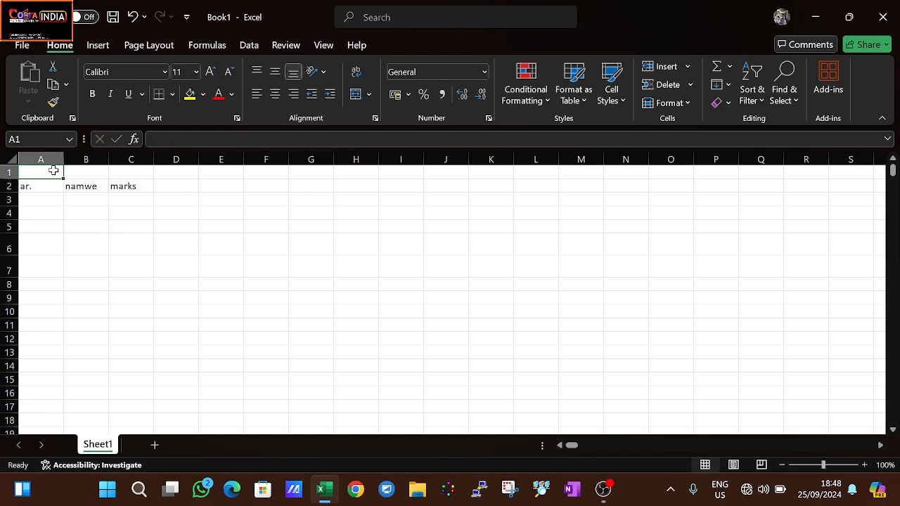
{"action": "double_click", "coordinate": [53, 170]}
{"action": "type", "text": "nsdkfnlkfnlksdfnsd,mfmds,fmsd.f"}
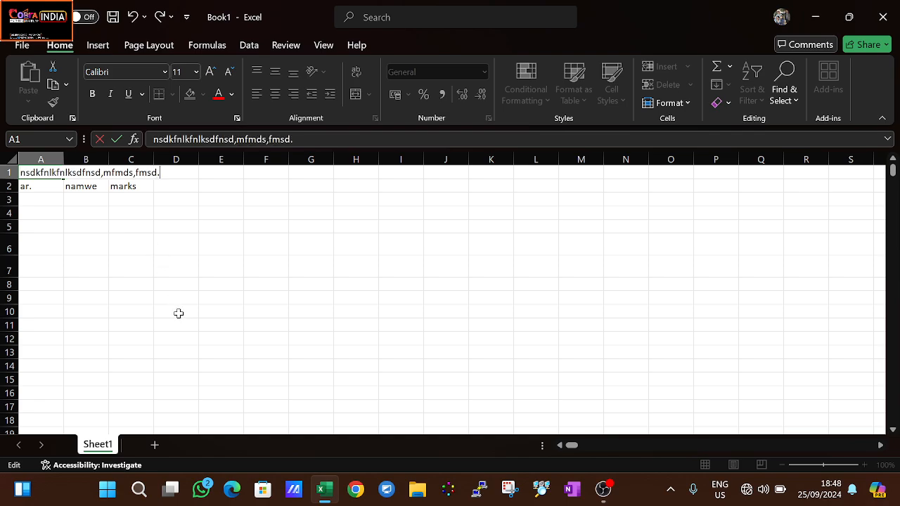
{"action": "left_click", "coordinate": [212, 338]}
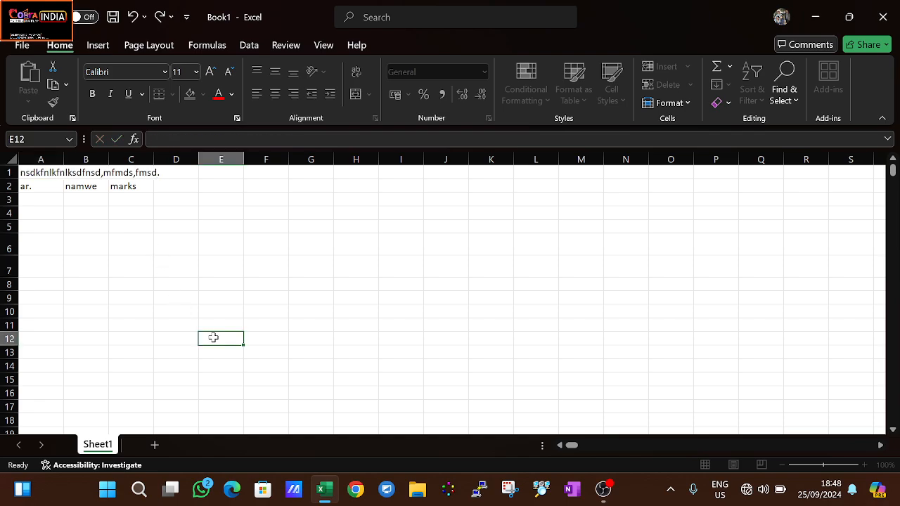
Step: Apply Merge & Center to the title range A1:C1
{"action": "left_click", "coordinate": [88, 176]}
{"action": "left_click_drag", "start_coordinate": [57, 173], "coordinate": [141, 172]}
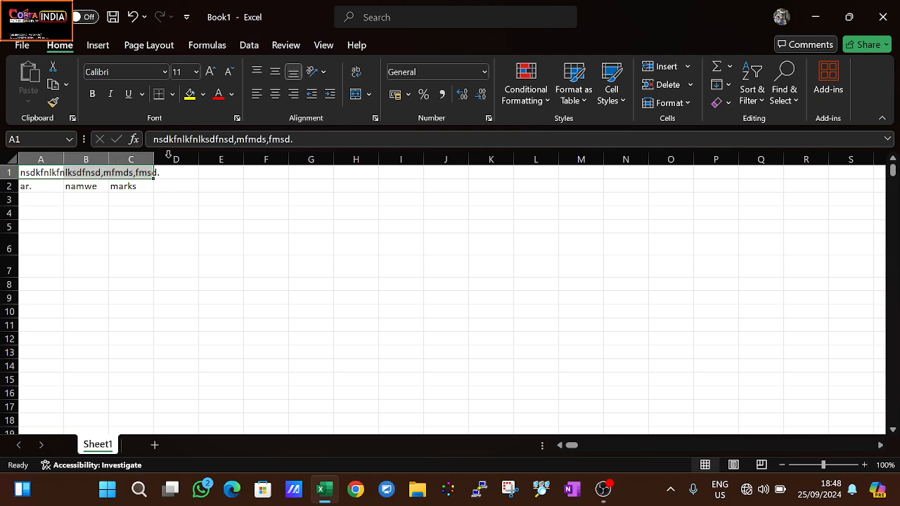
{"action": "left_click", "coordinate": [368, 97]}
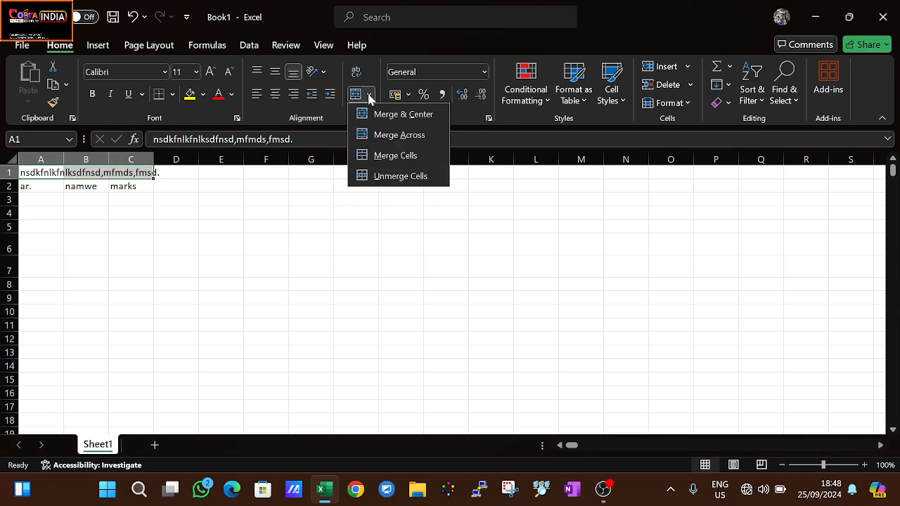
{"action": "left_click", "coordinate": [326, 248]}
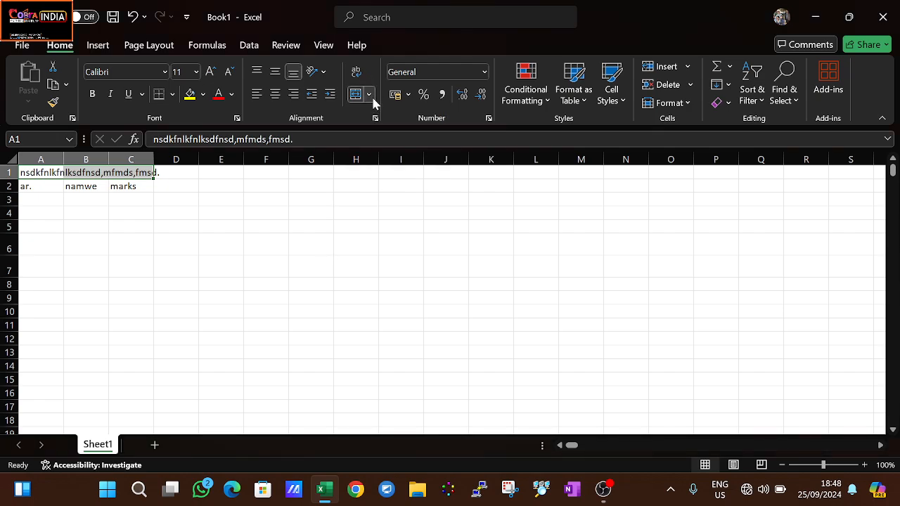
{"action": "left_click", "coordinate": [370, 96]}
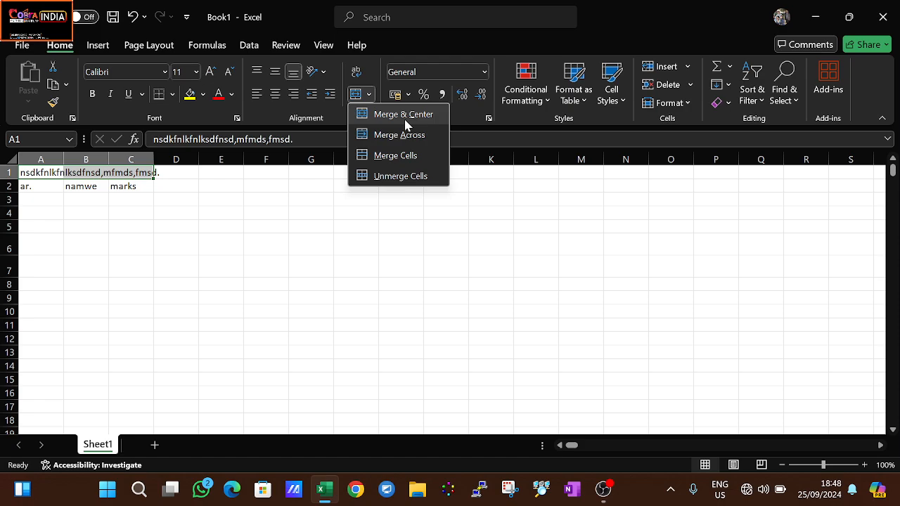
{"action": "left_click", "coordinate": [403, 116]}
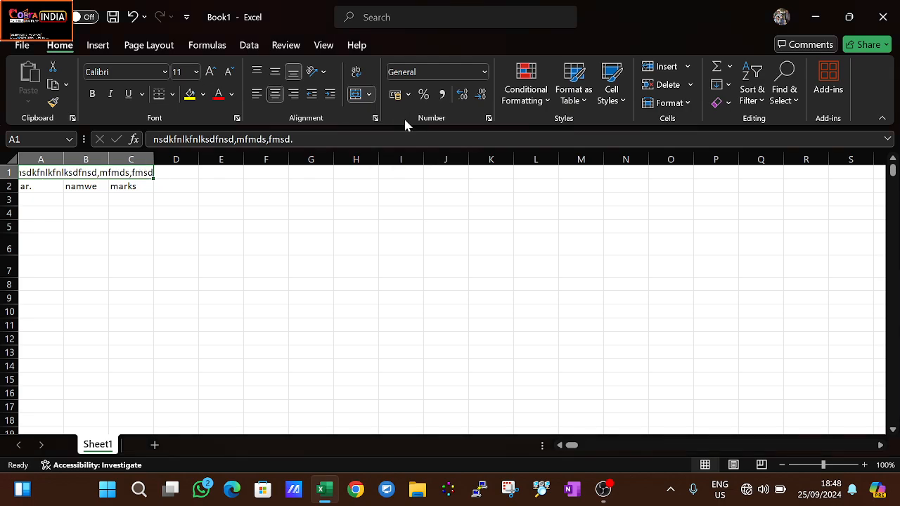
{"action": "left_click", "coordinate": [169, 215]}
Step: Try to apply Merge Across to the already merged and centered title in row 1
{"action": "left_click", "coordinate": [110, 176]}
{"action": "left_click", "coordinate": [368, 97]}
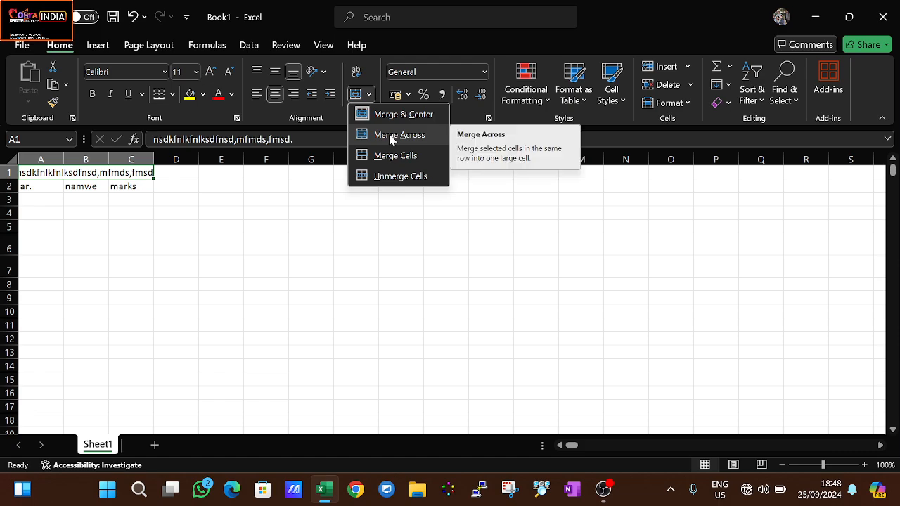
{"action": "left_click", "coordinate": [391, 136]}
{"action": "left_click", "coordinate": [256, 226]}
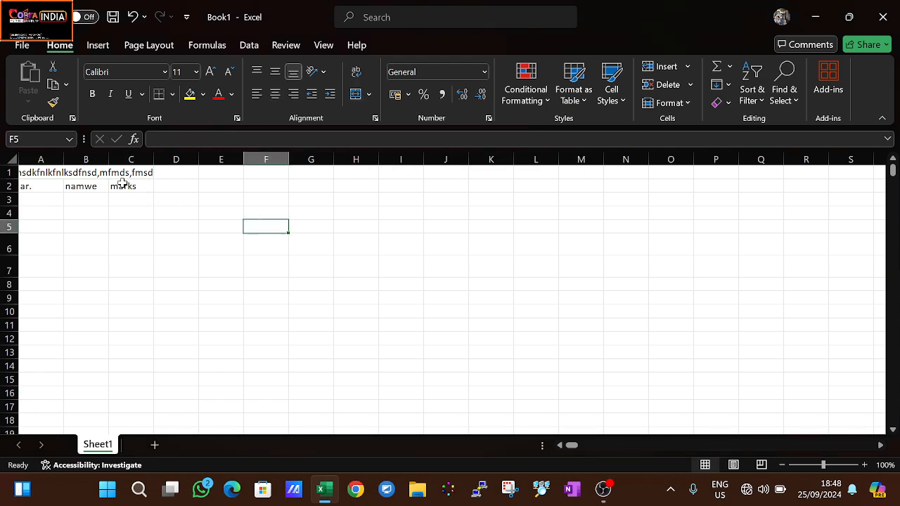
Step: Unmerge the centered title and check that A1, B1 and C1 can be selected separately
{"action": "left_click", "coordinate": [119, 174]}
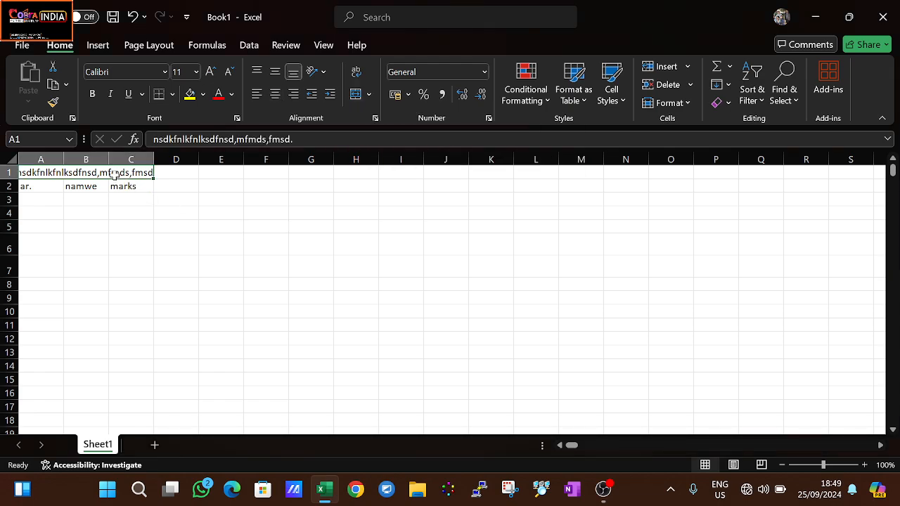
{"action": "left_click", "coordinate": [355, 95]}
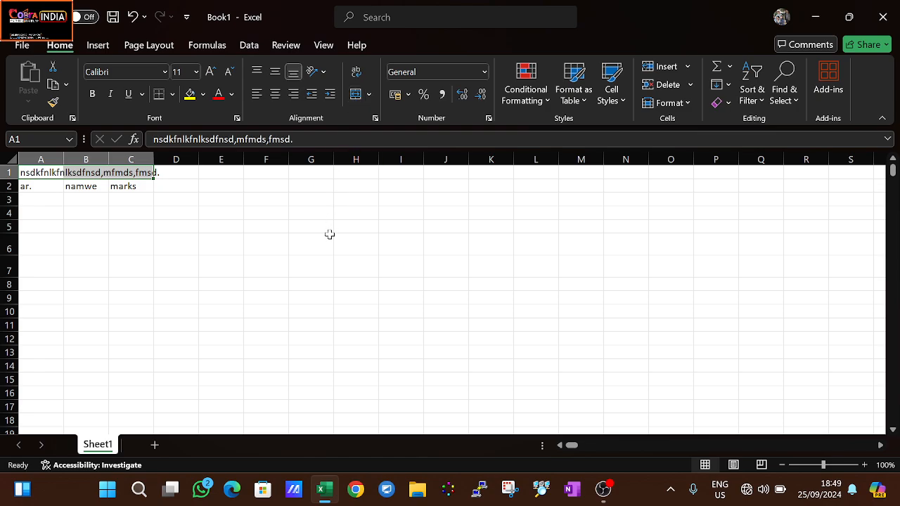
{"action": "left_click", "coordinate": [176, 216]}
{"action": "left_click", "coordinate": [141, 173]}
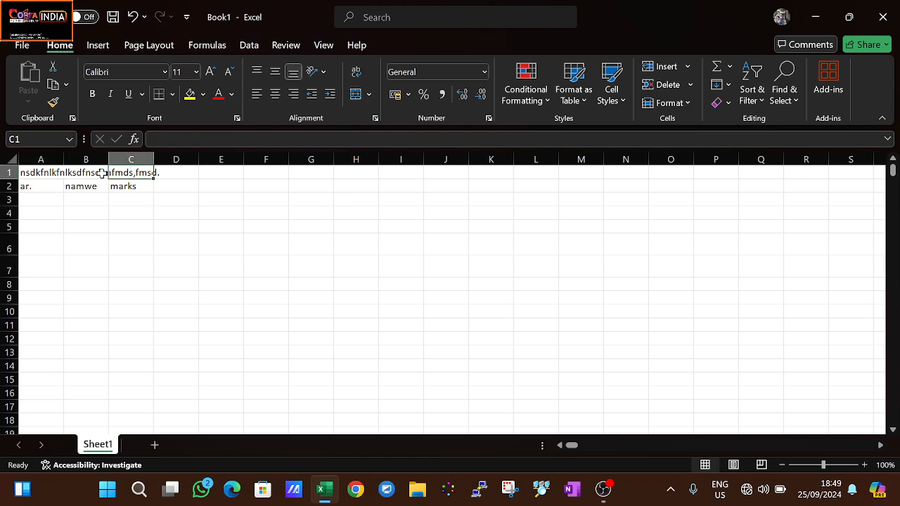
{"action": "left_click_drag", "start_coordinate": [102, 172], "coordinate": [132, 172]}
Step: Merge A1:C1 with the Merge Across option
{"action": "left_click", "coordinate": [49, 173]}
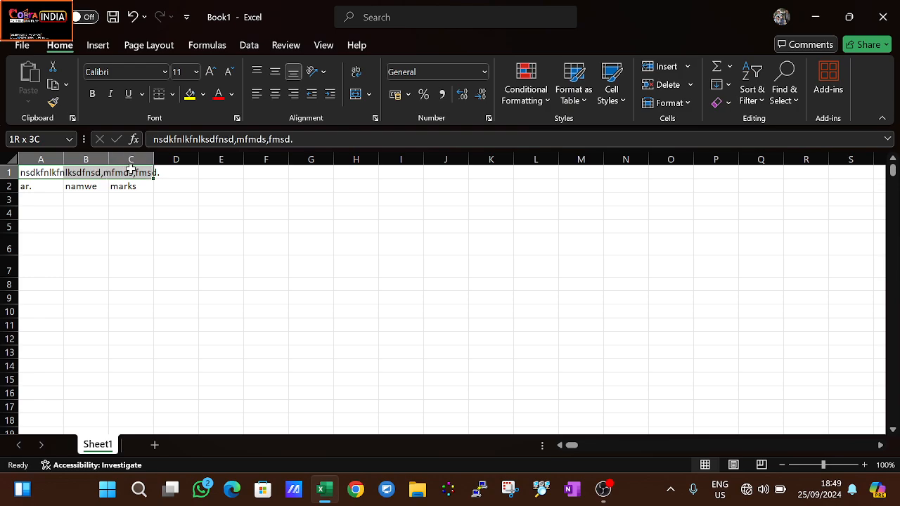
{"action": "left_click", "coordinate": [369, 95]}
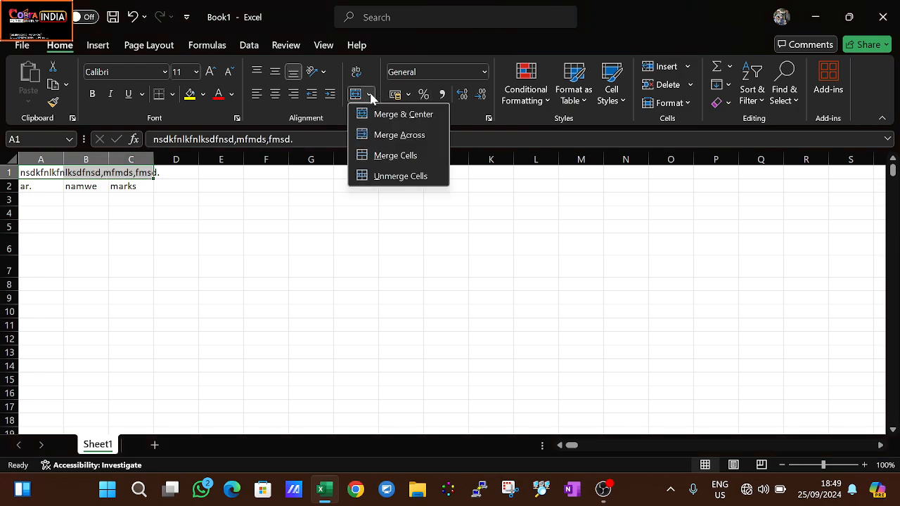
{"action": "left_click", "coordinate": [404, 135]}
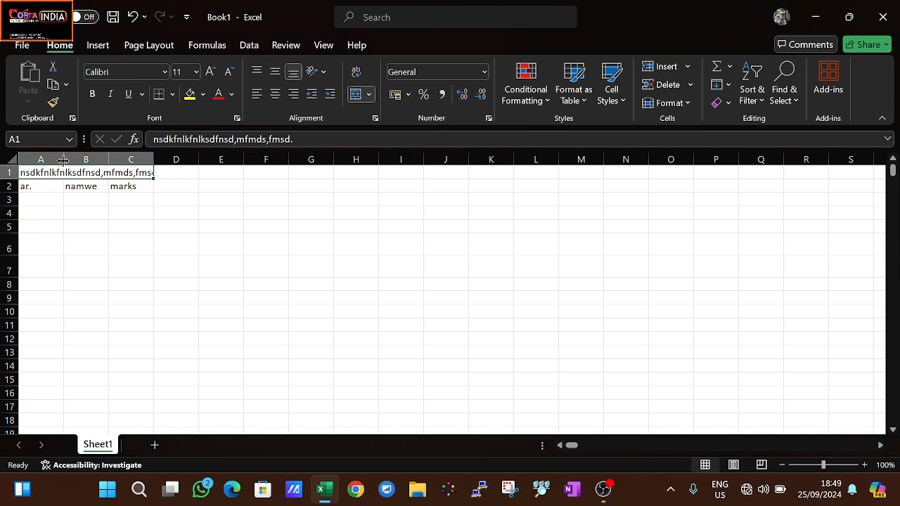
Step: Widen columns A, B and C so that the whole title fits across the merged cell
{"action": "left_click_drag", "start_coordinate": [63, 160], "coordinate": [248, 178]}
{"action": "left_click_drag", "start_coordinate": [338, 159], "coordinate": [481, 160]}
{"action": "left_click_drag", "start_coordinate": [293, 157], "coordinate": [408, 157]}
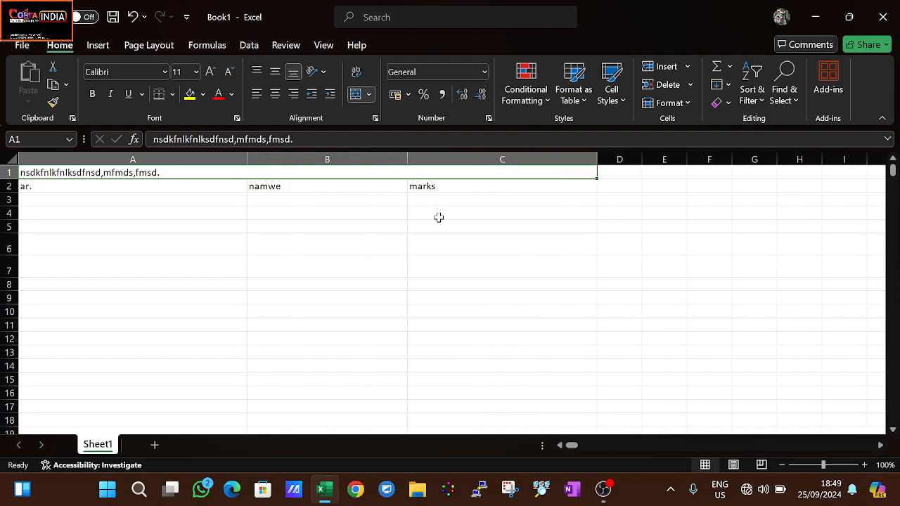
{"action": "left_click", "coordinate": [626, 246]}
Step: Remove the Merge Across merge from the title cell in row 1
{"action": "left_click", "coordinate": [139, 174]}
{"action": "left_click", "coordinate": [369, 94]}
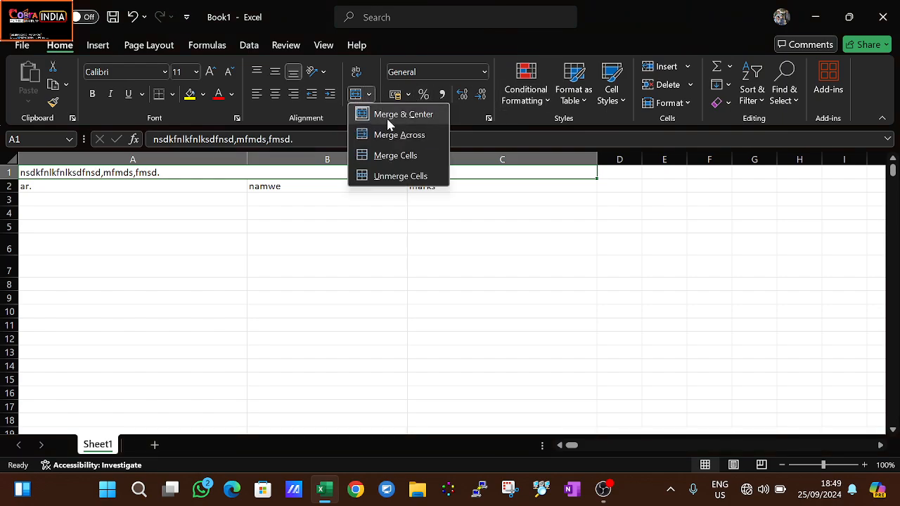
{"action": "left_click", "coordinate": [386, 116]}
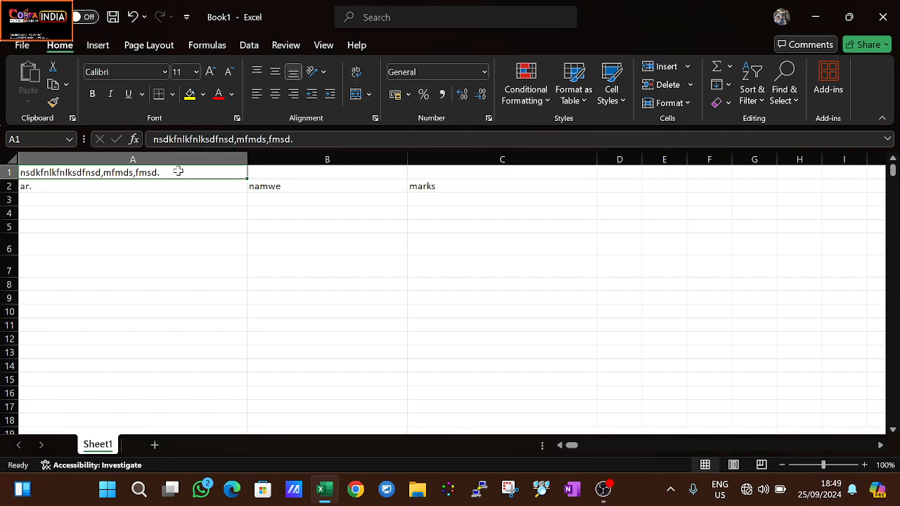
Step: Merge and center the title across the widened columns A to C in row 1
{"action": "left_click_drag", "start_coordinate": [179, 172], "coordinate": [444, 172]}
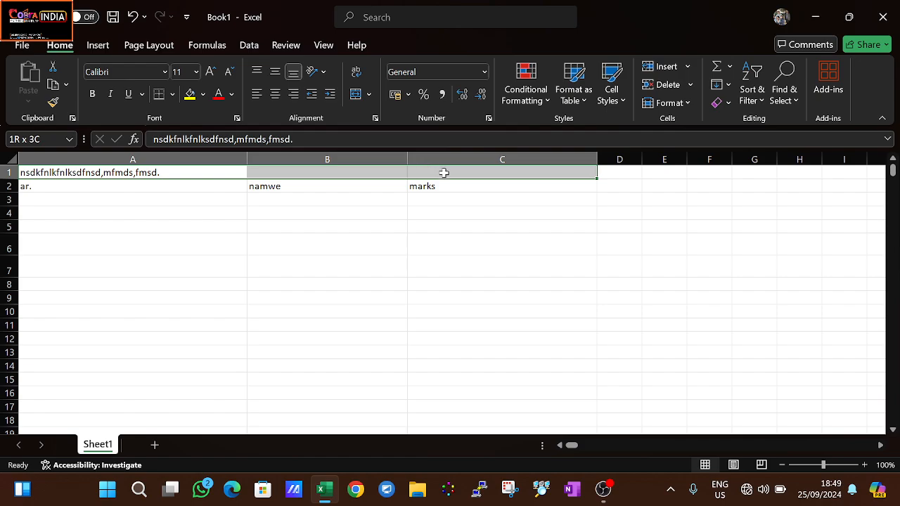
{"action": "left_click", "coordinate": [370, 94]}
{"action": "left_click", "coordinate": [382, 116]}
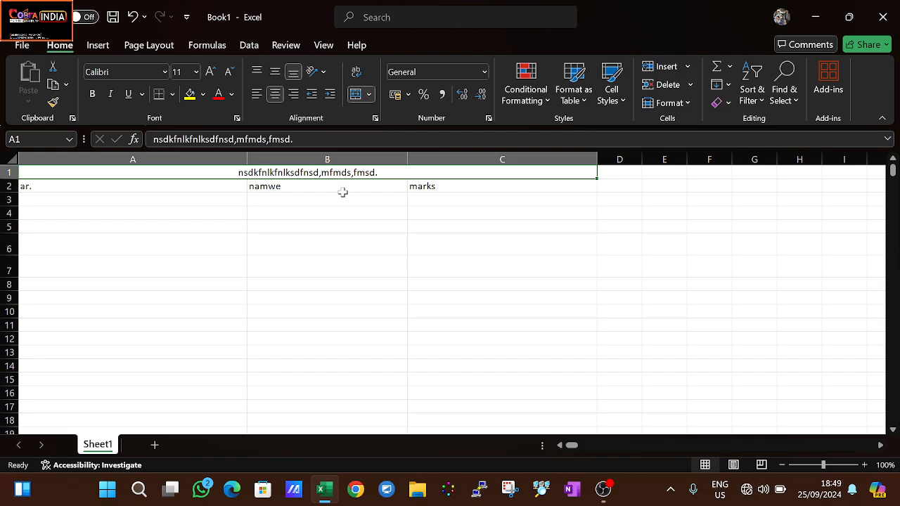
Step: Turn off Merge & Center on the title and merge A1:C1 with the Merge Cells option instead
{"action": "left_click", "coordinate": [355, 97]}
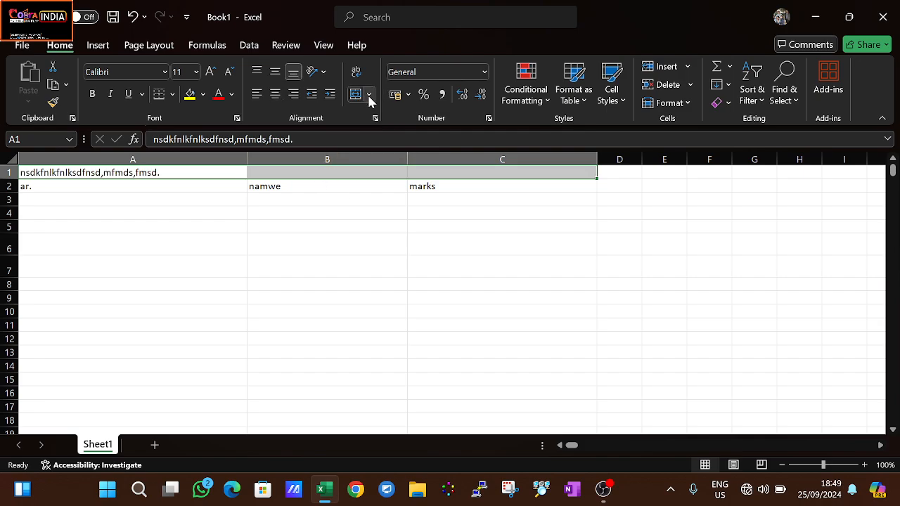
{"action": "left_click", "coordinate": [369, 95]}
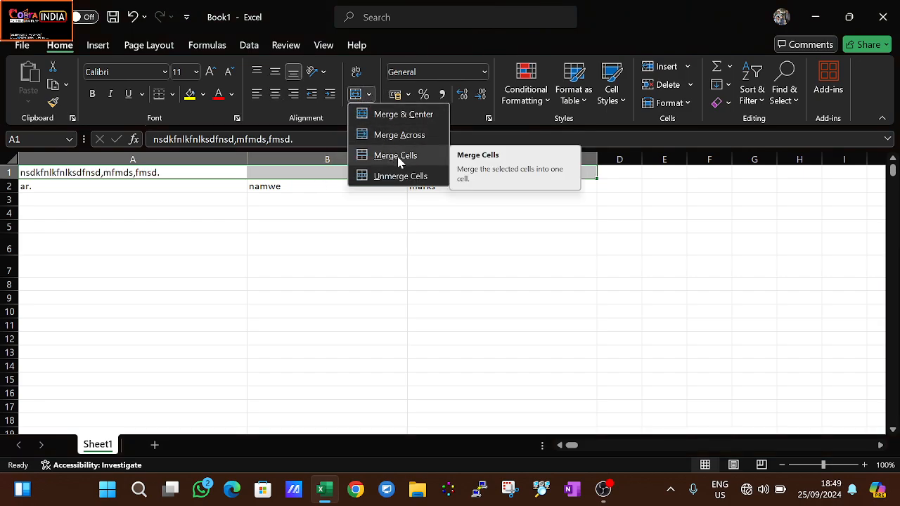
{"action": "left_click", "coordinate": [398, 156]}
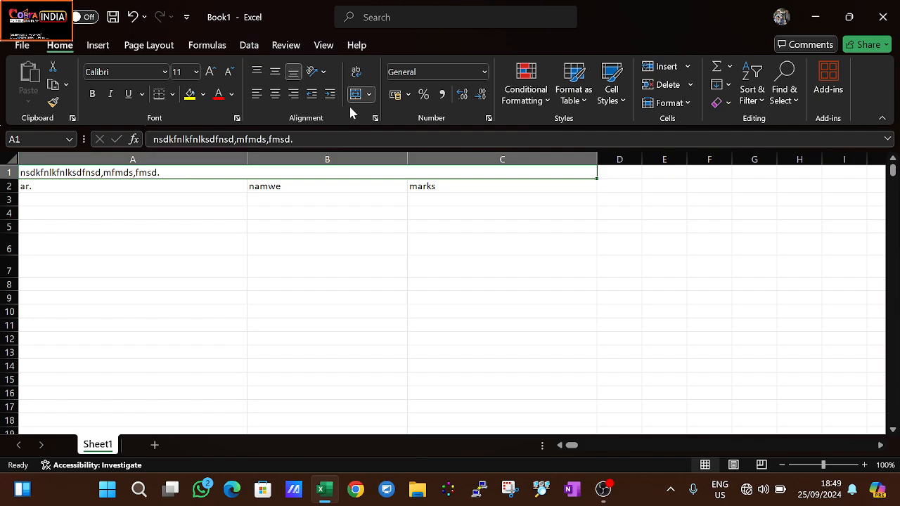
Step: Split the merged title cell, apply Unmerge Cells to A1:C1, and check the separate cells in row 1
{"action": "left_click", "coordinate": [369, 98]}
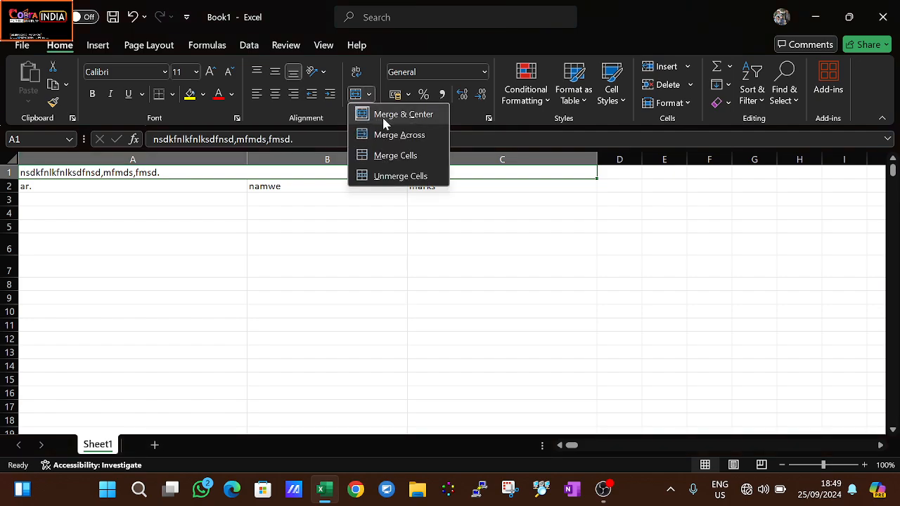
{"action": "left_click", "coordinate": [381, 115]}
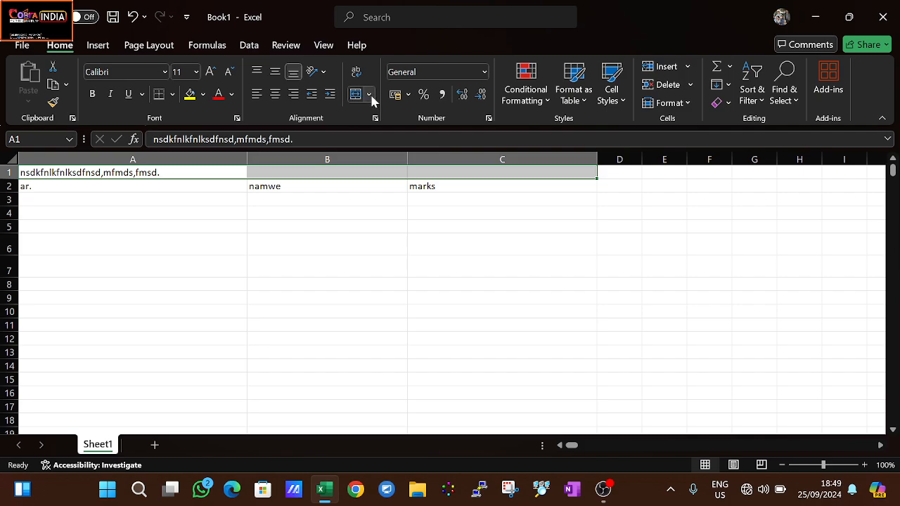
{"action": "left_click", "coordinate": [370, 96]}
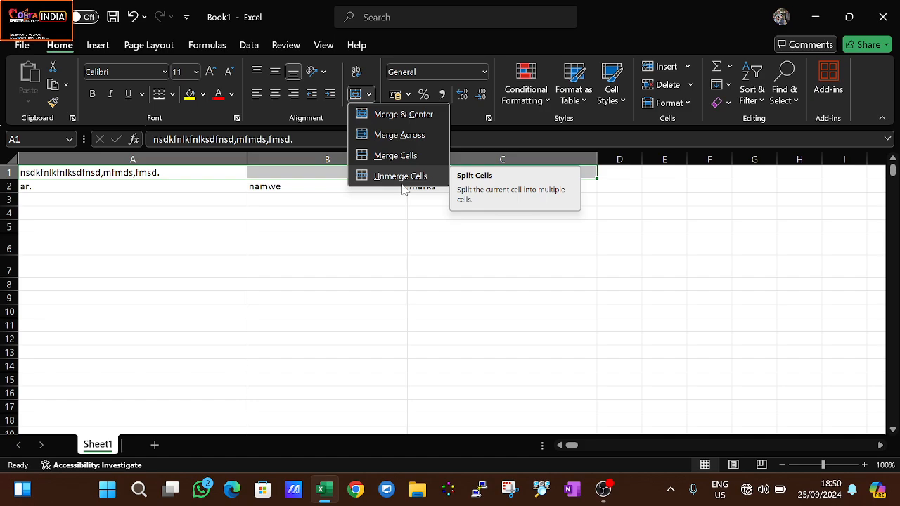
{"action": "left_click", "coordinate": [398, 176]}
{"action": "left_click_drag", "start_coordinate": [285, 206], "coordinate": [430, 169]}
{"action": "left_click", "coordinate": [231, 167]}
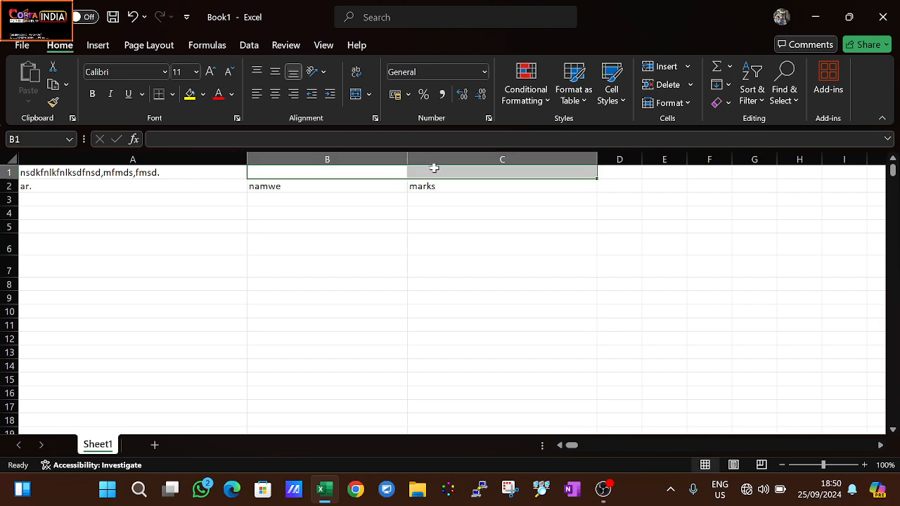
{"action": "left_click", "coordinate": [430, 169]}
{"action": "left_click", "coordinate": [425, 271]}
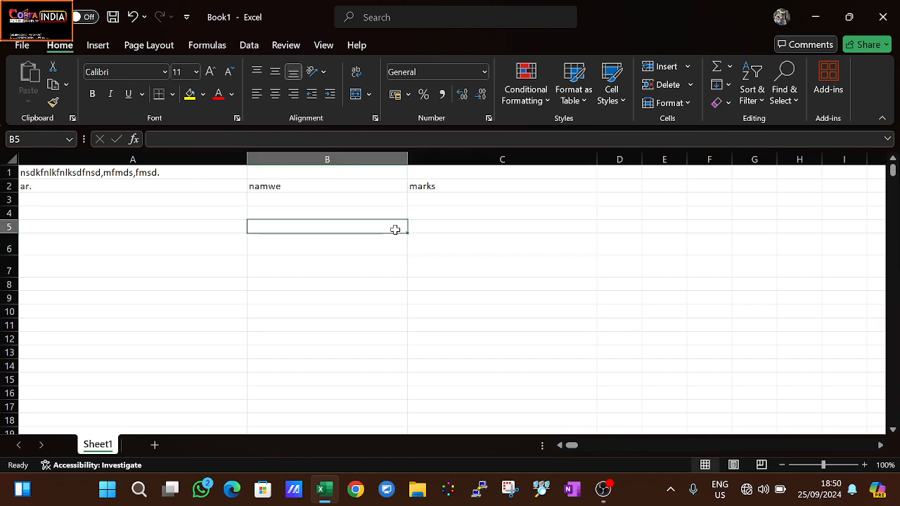
Step: Close the Book1 workbook without saving it and switch to OBS Studio
{"action": "left_click", "coordinate": [889, 13]}
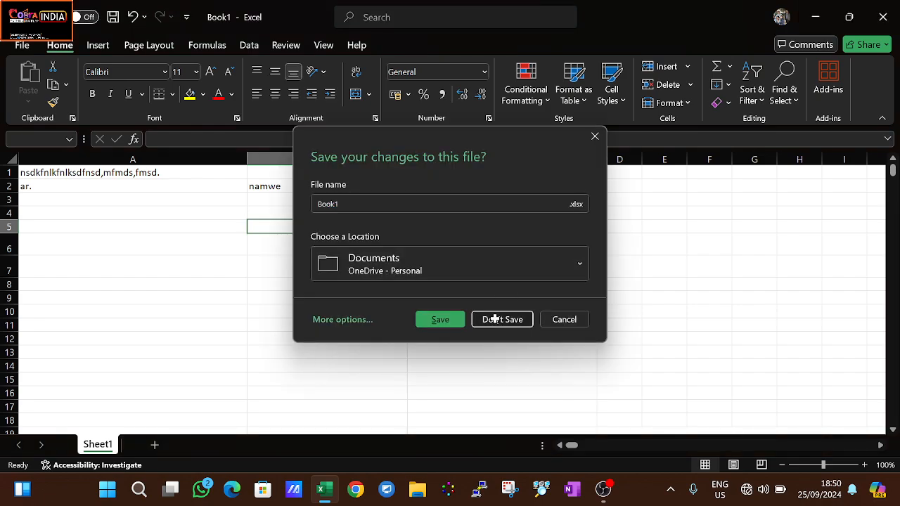
{"action": "left_click", "coordinate": [499, 318]}
{"action": "left_click", "coordinate": [603, 489]}
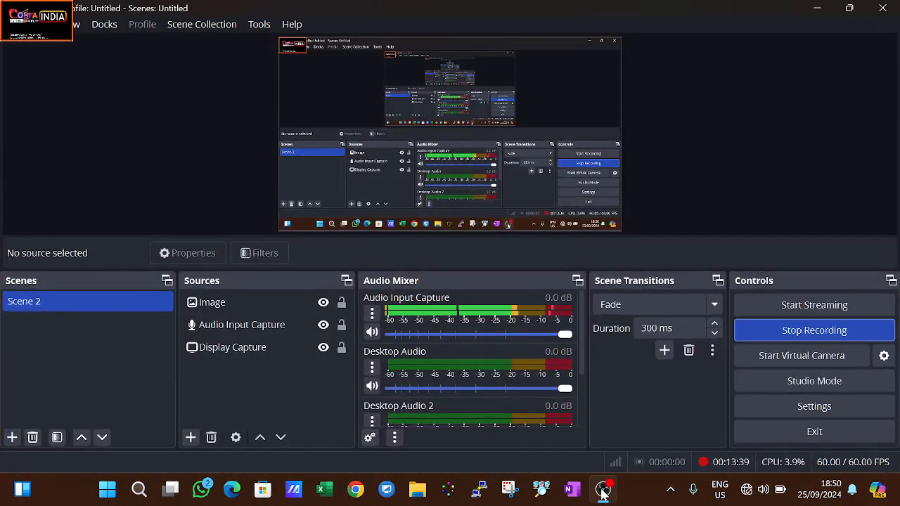